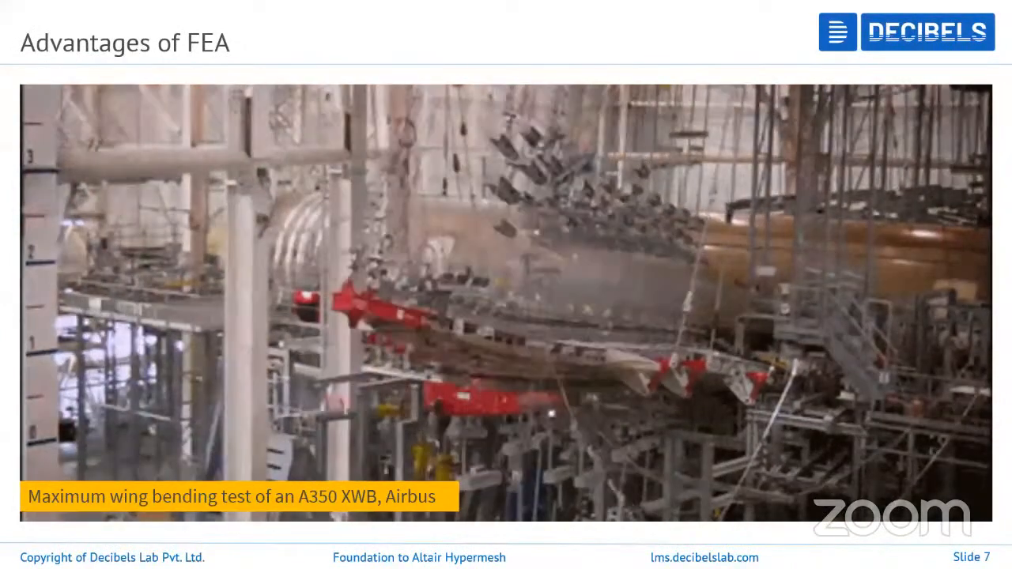
pyautogui.press('Right')
pyautogui.press('Right')
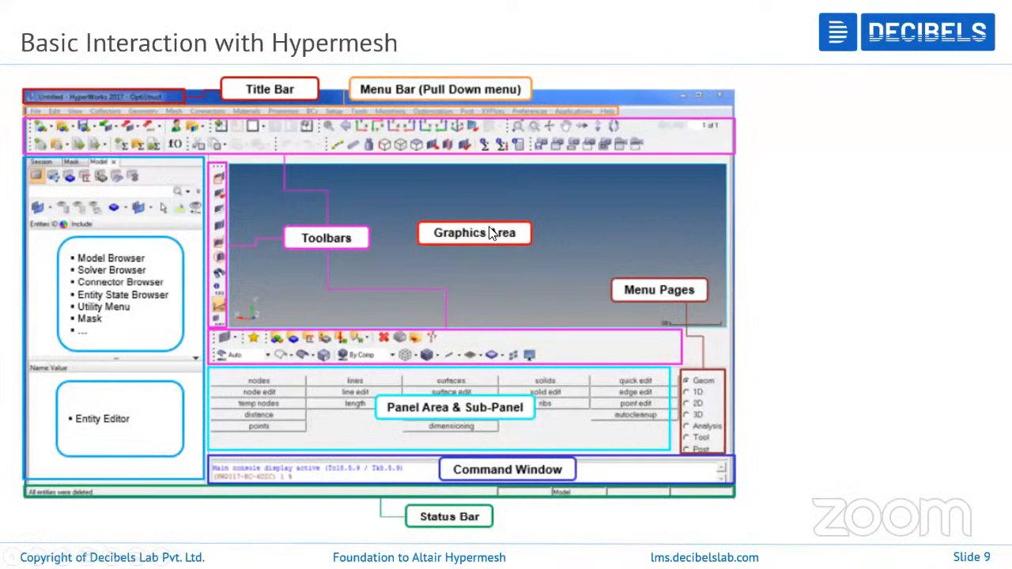
pyautogui.press('Left')
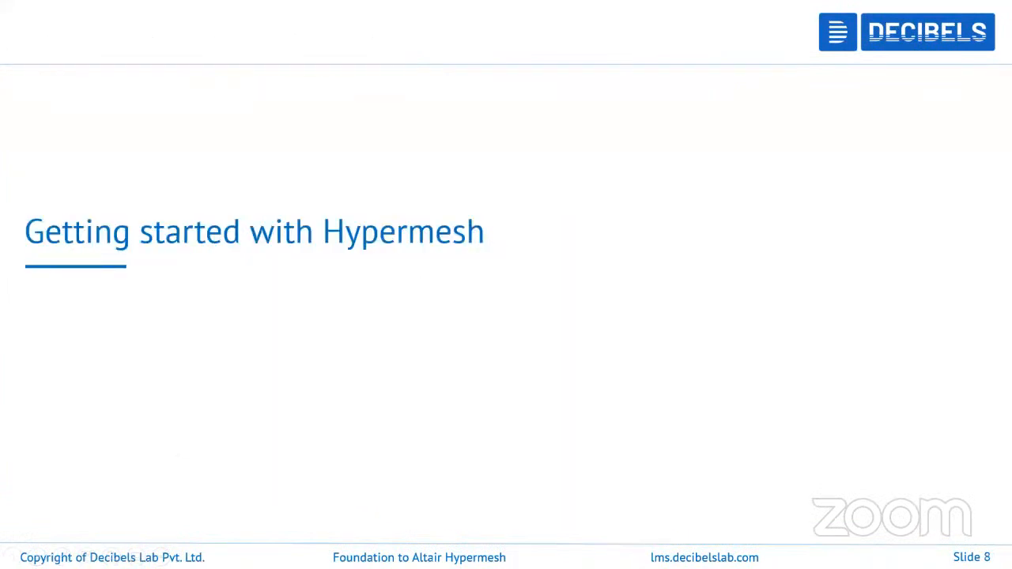
pyautogui.press('Right')
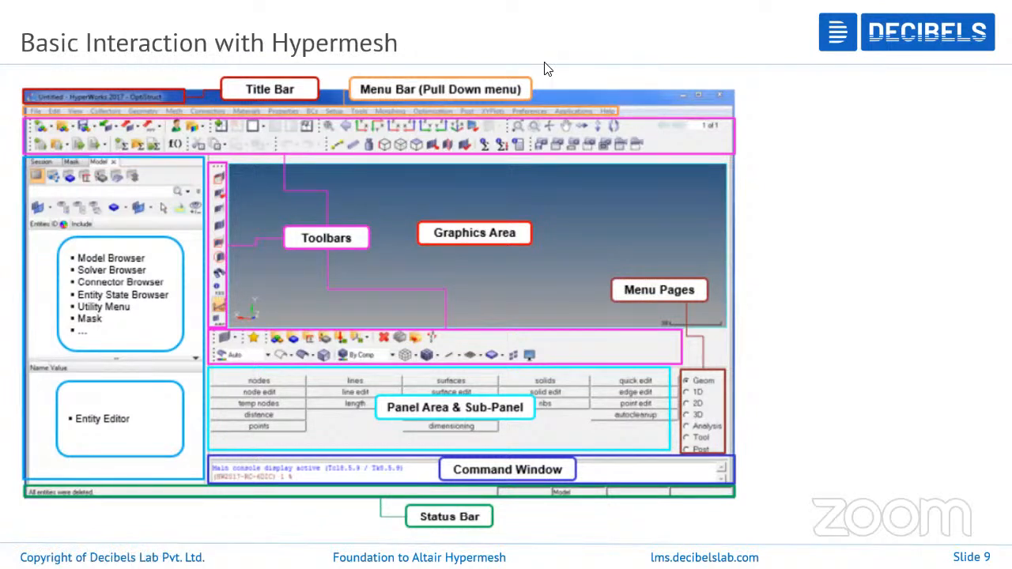
# - Switch to HyperMesh and apply the OptiStruct user profile for the HyperMesh application
pyautogui.hotkey('alt', 'Tab')
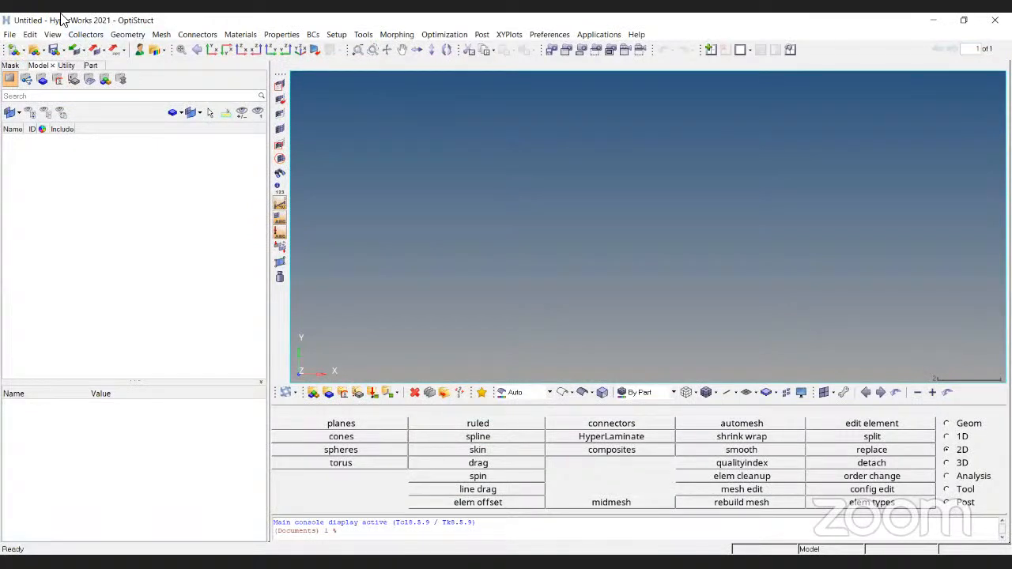
pyautogui.click(138, 51)
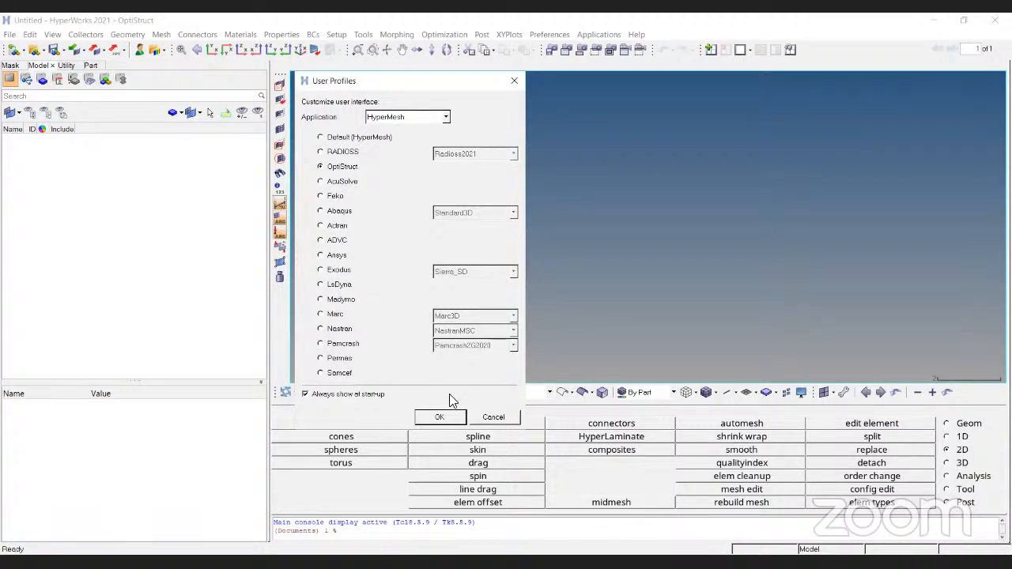
pyautogui.click(440, 417)
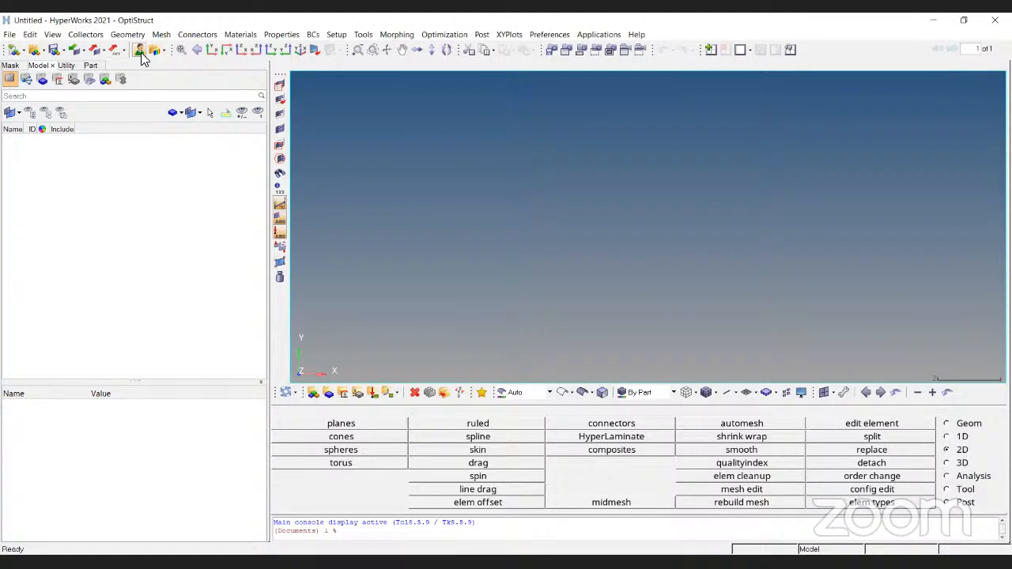
pyautogui.click(139, 50)
pyautogui.click(440, 418)
pyautogui.click(11, 36)
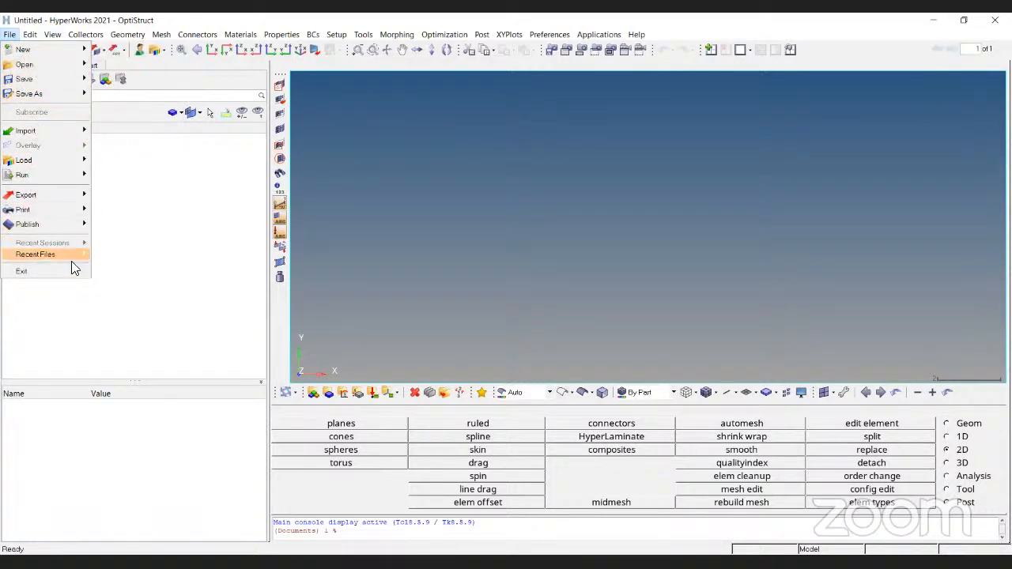
pyautogui.click(27, 38)
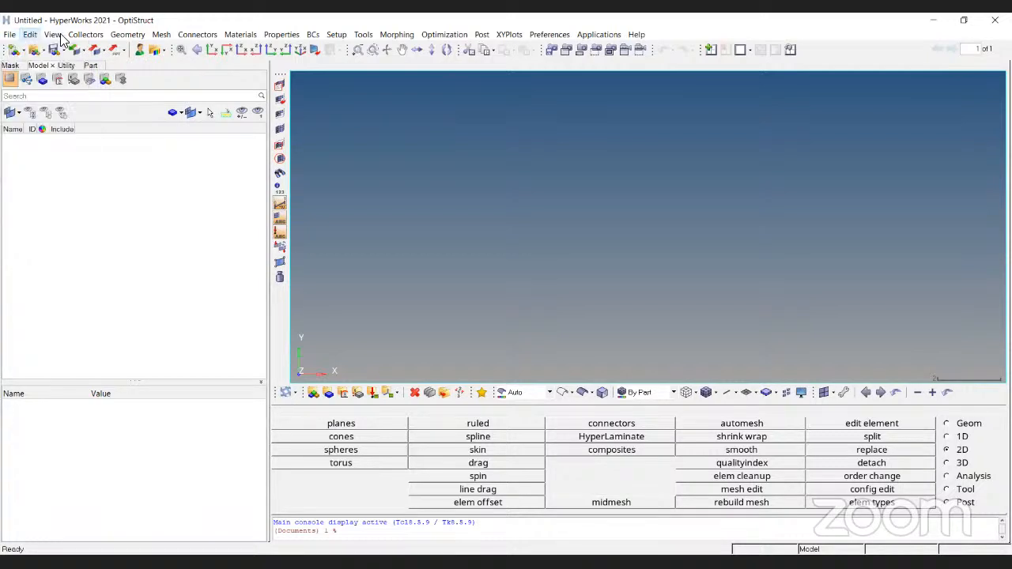
pyautogui.click(60, 36)
pyautogui.click(175, 213)
# - Start a new model and check the file types offered for opening an existing model, without opening one
pyautogui.click(15, 57)
pyautogui.click(35, 53)
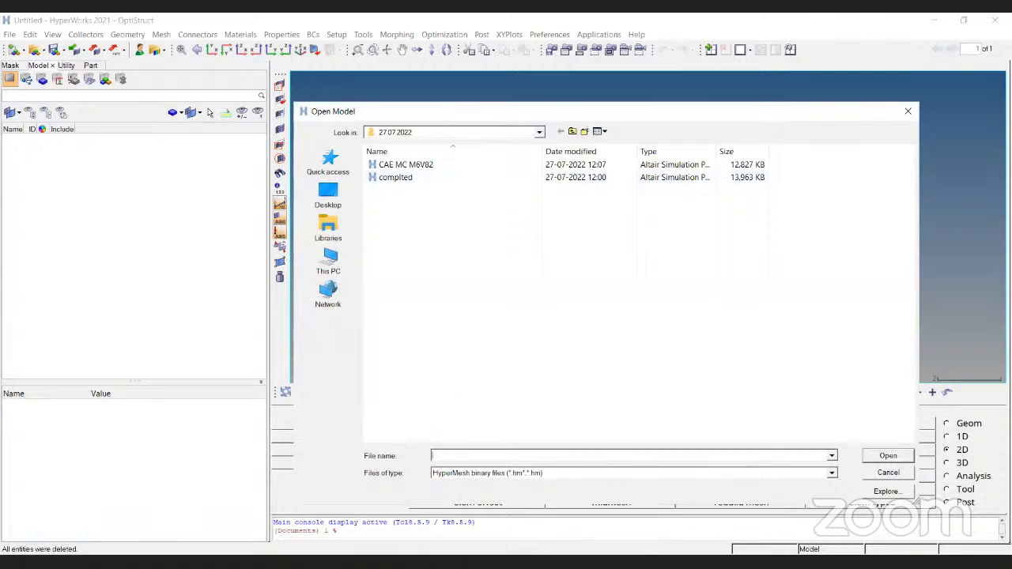
pyautogui.click(832, 473)
pyautogui.click(831, 485)
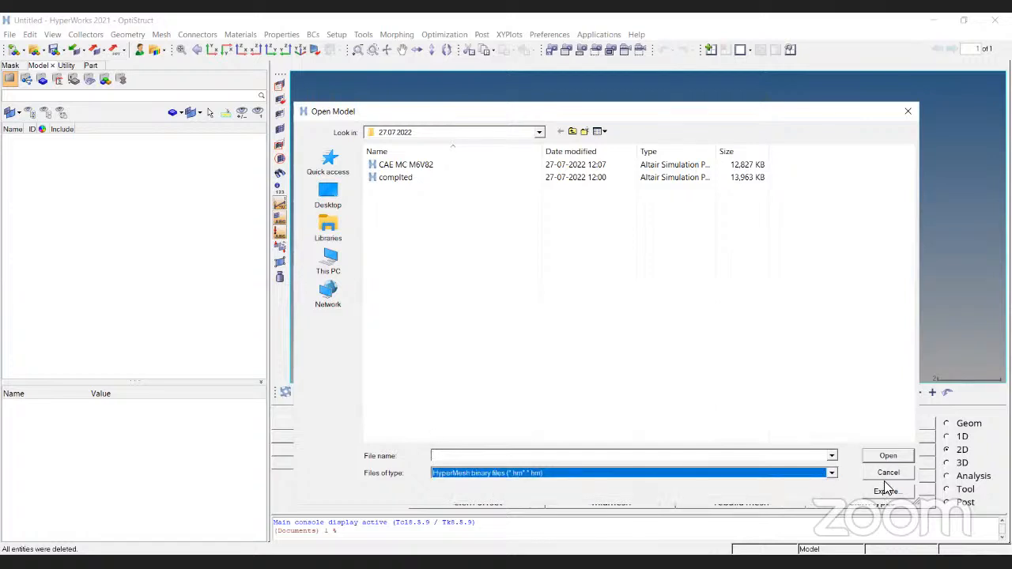
pyautogui.click(886, 477)
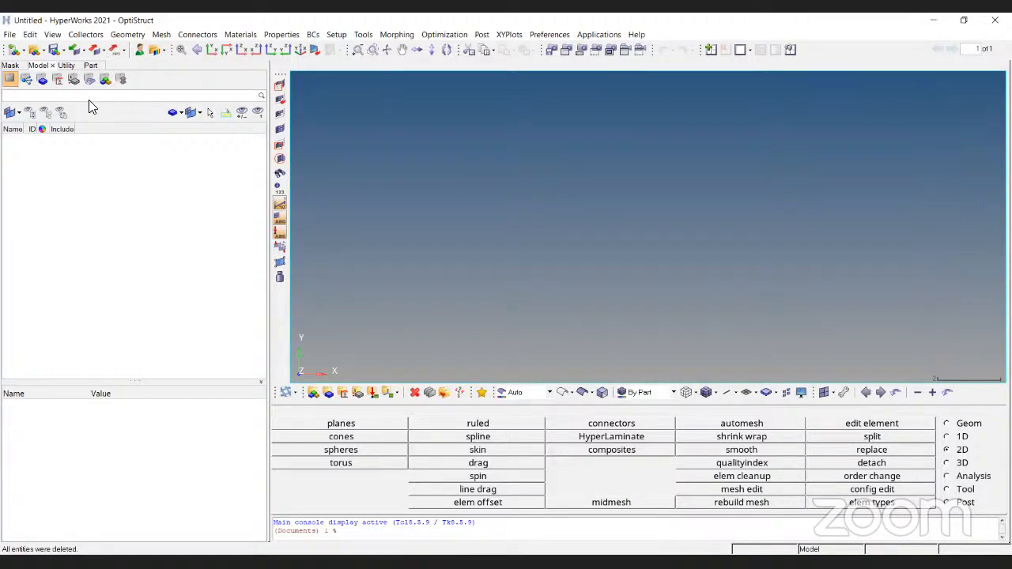
pyautogui.click(34, 49)
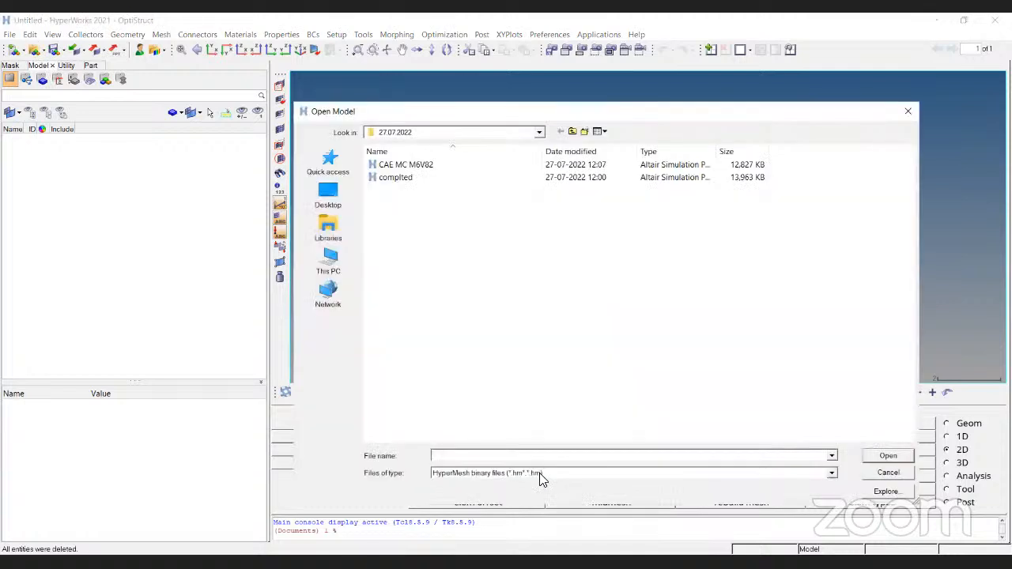
pyautogui.click(888, 473)
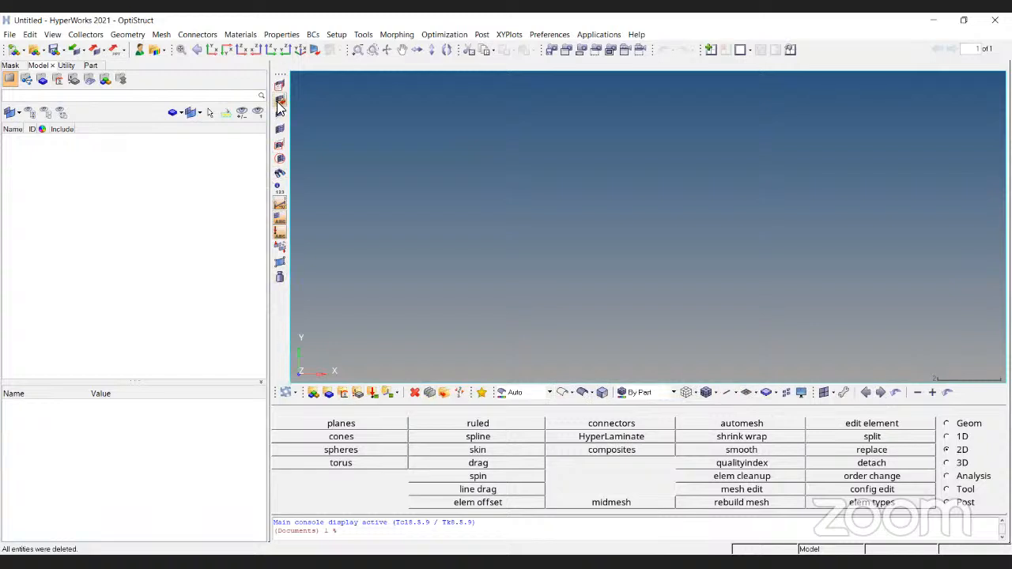
# - Inspect the component creation settings and the available model colouring modes without changing them
pyautogui.click(329, 393)
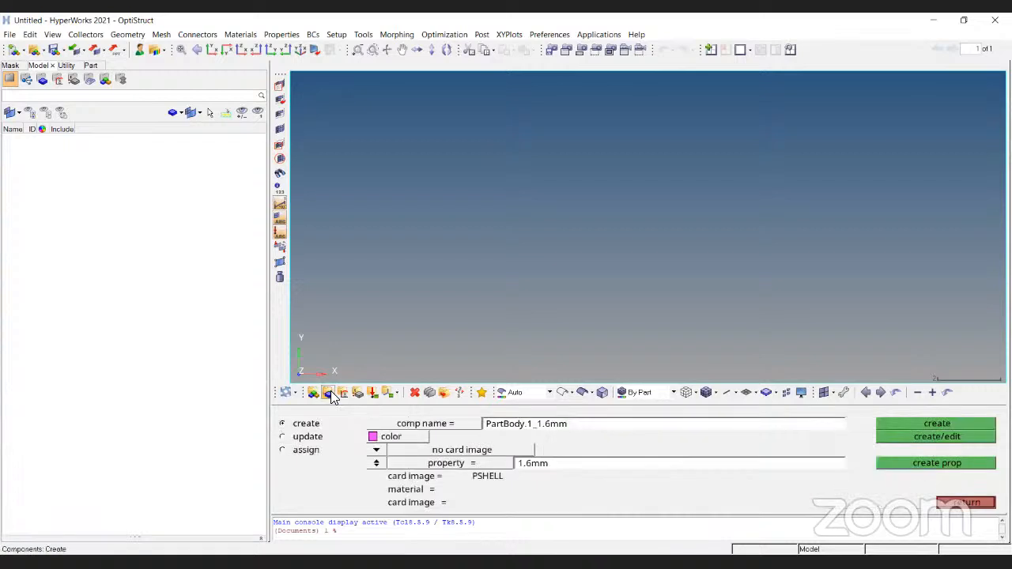
pyautogui.click(968, 508)
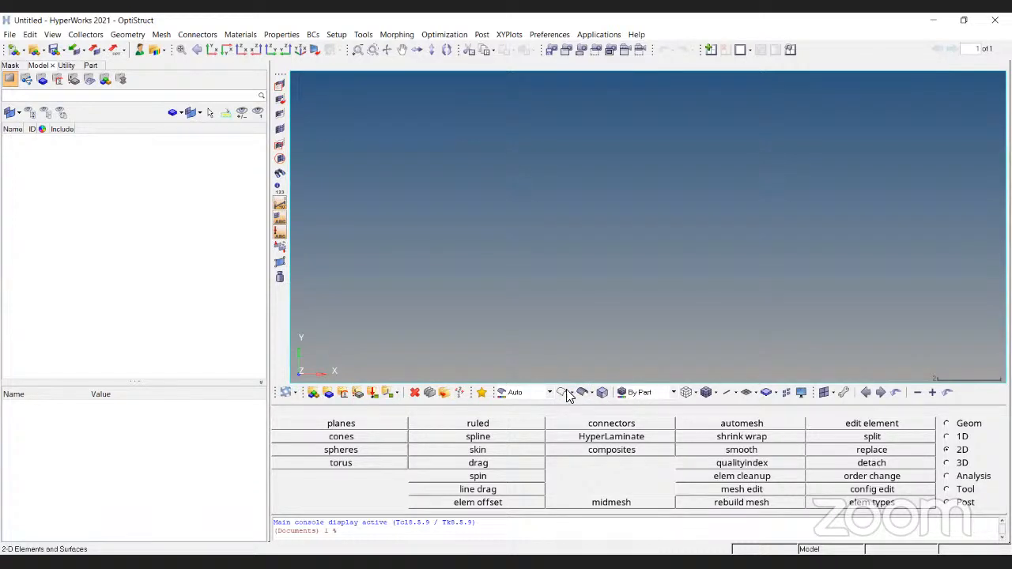
pyautogui.click(674, 393)
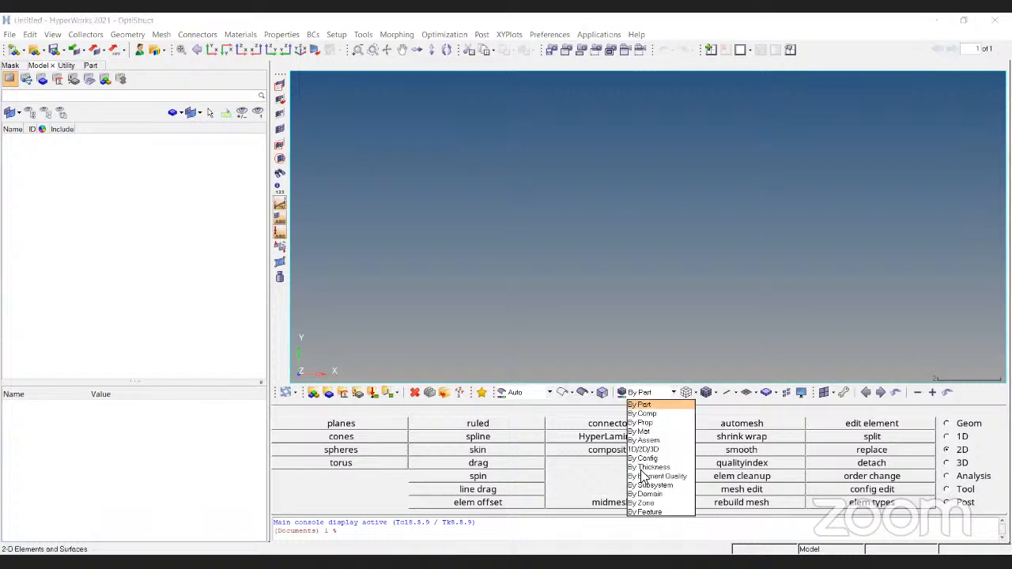
pyautogui.click(576, 387)
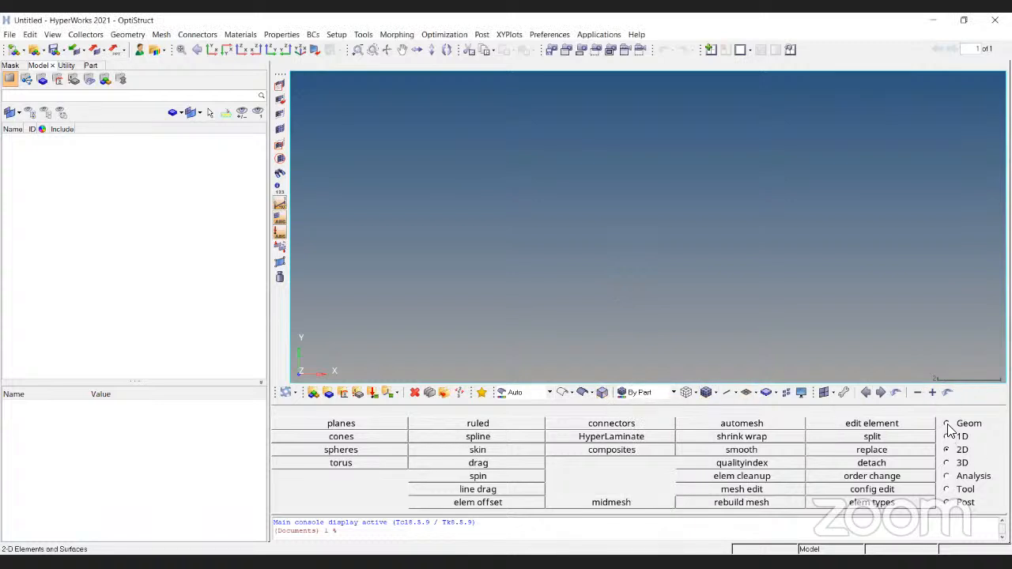
# - Review the tool sets for Geom, 1D, 2D and 3D, and return to the Geom tools
pyautogui.click(949, 425)
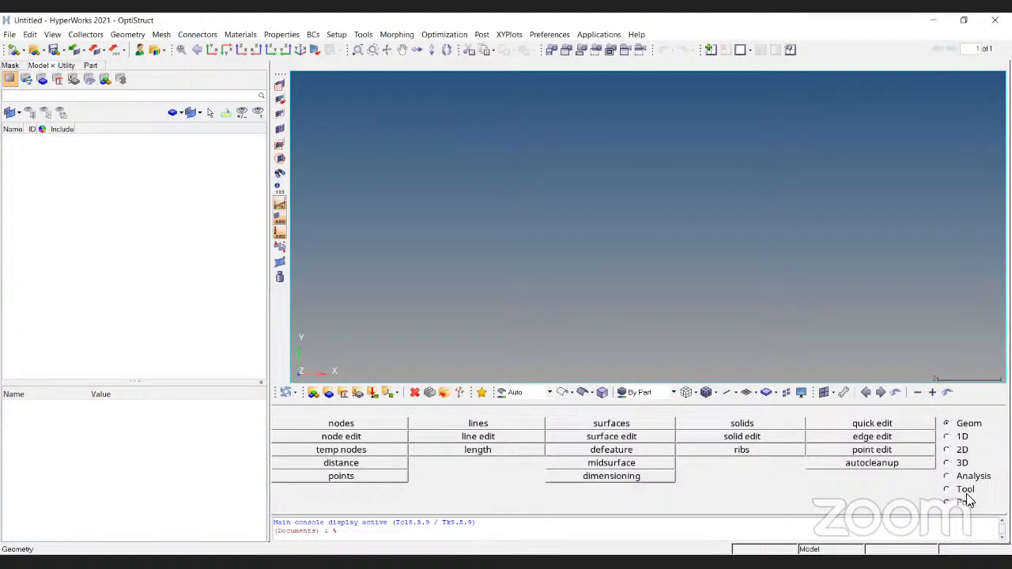
pyautogui.click(963, 441)
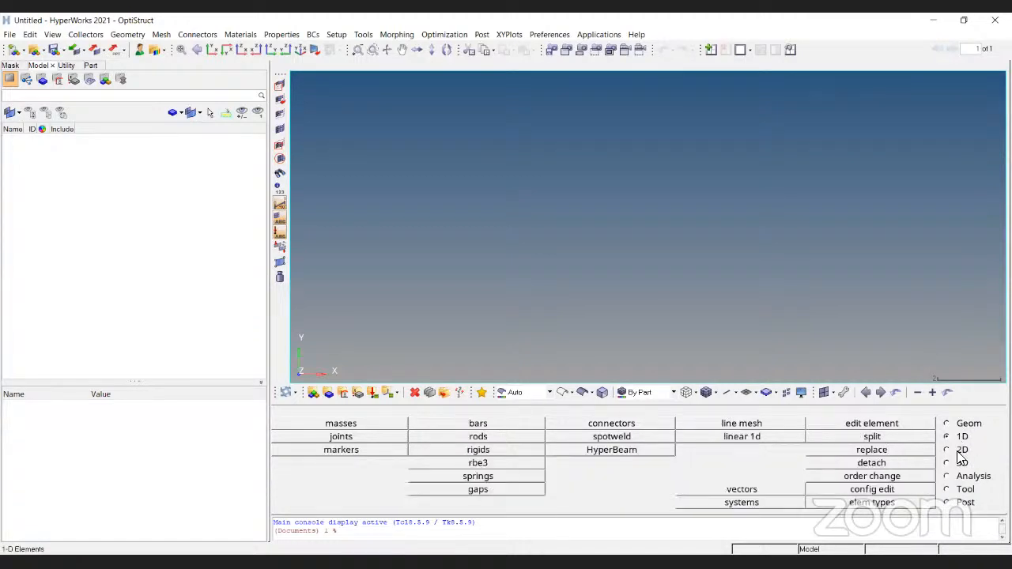
pyautogui.click(962, 449)
pyautogui.click(962, 465)
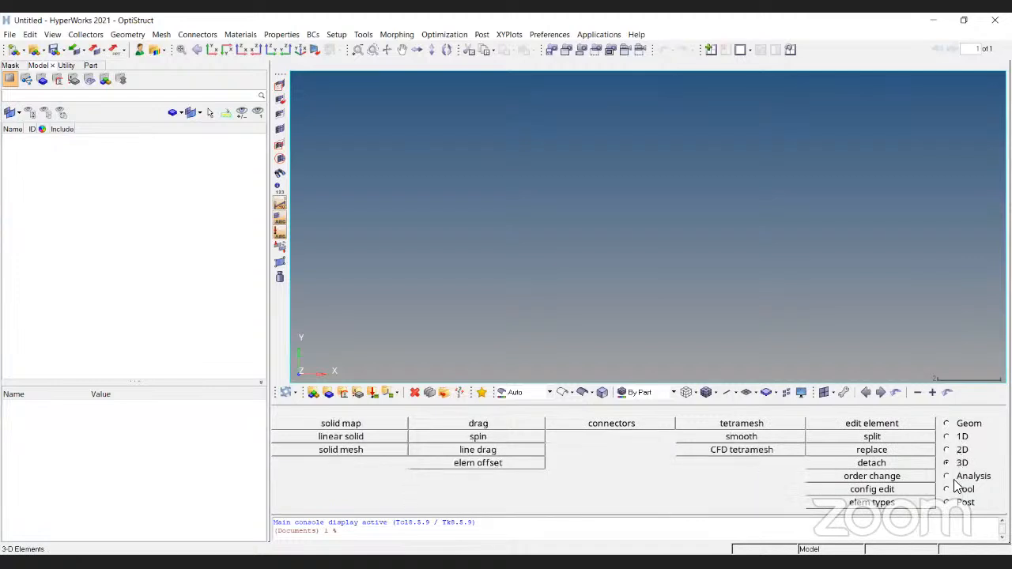
pyautogui.click(965, 424)
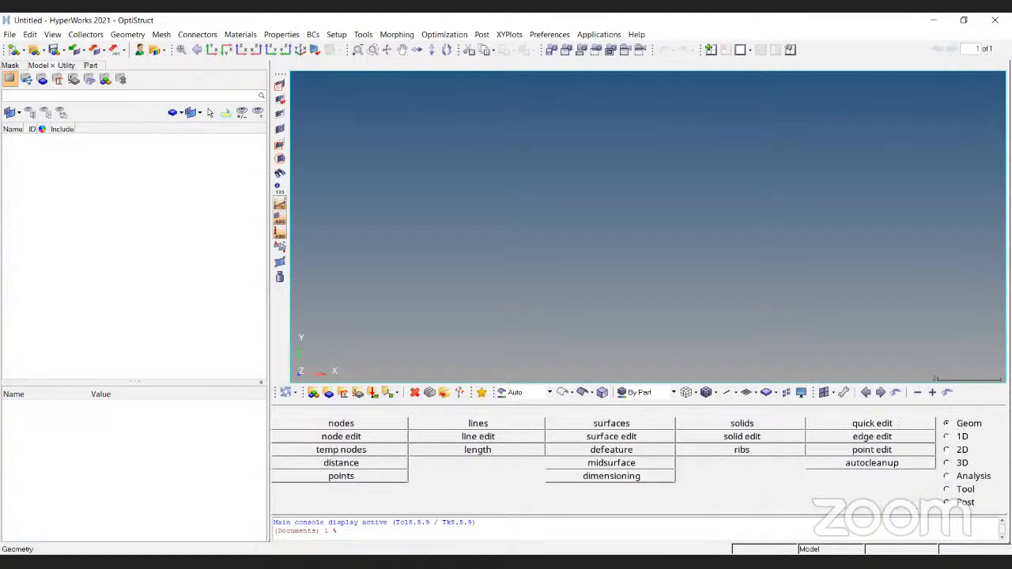
# - Inspect the options of the surface creation and surface edit tools, leaving each without creating anything
pyautogui.click(645, 427)
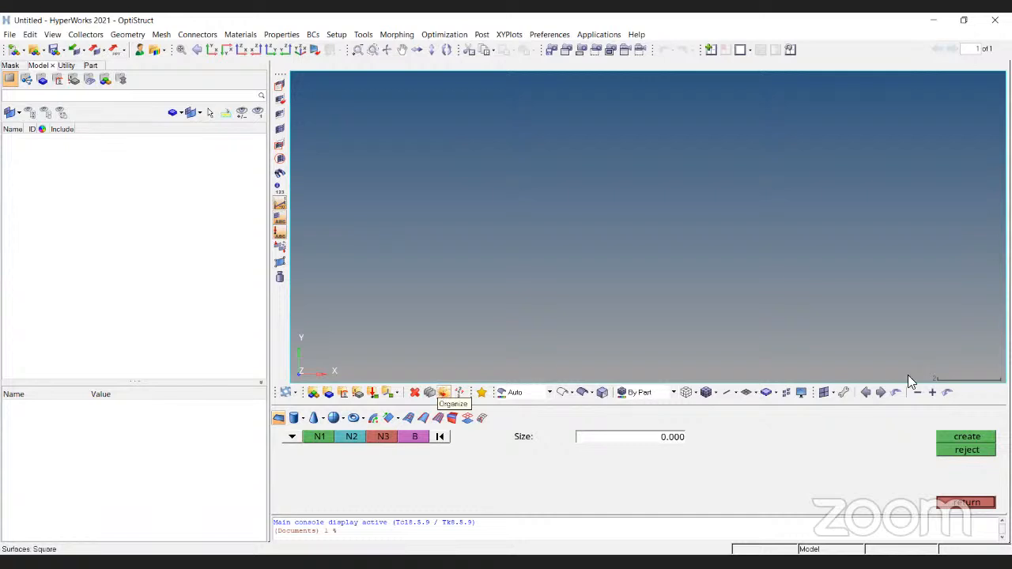
pyautogui.click(962, 504)
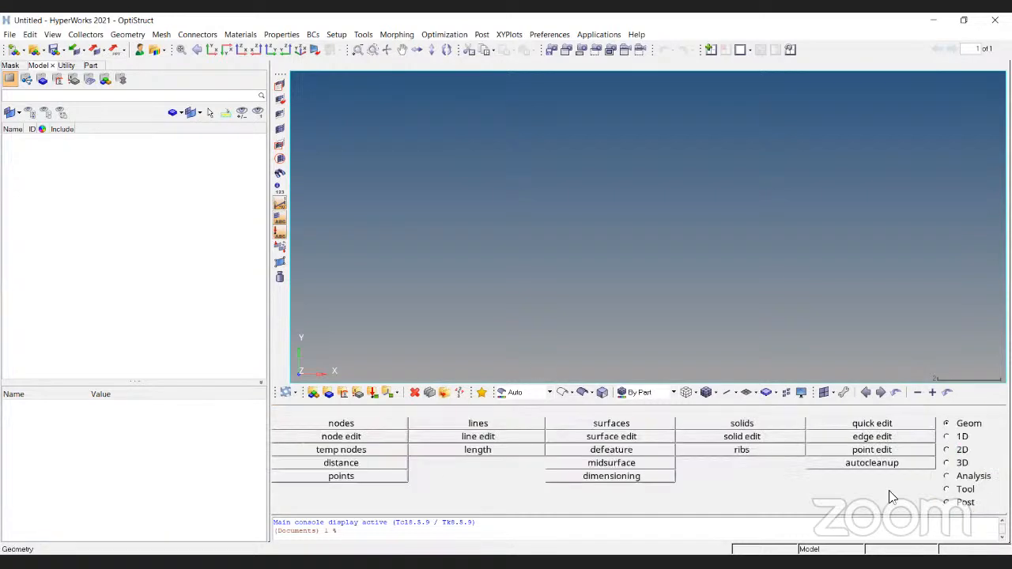
pyautogui.click(606, 435)
pyautogui.click(980, 507)
# - Enlarge the command window area below the geometry tools
pyautogui.moveTo(497, 517); pyautogui.dragTo(520, 334)
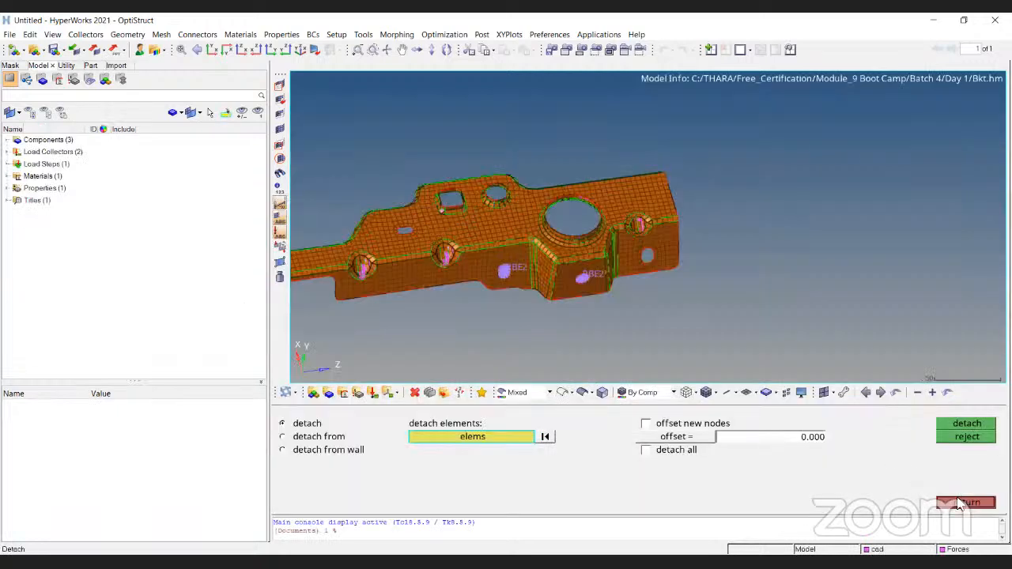
pyautogui.click(960, 500)
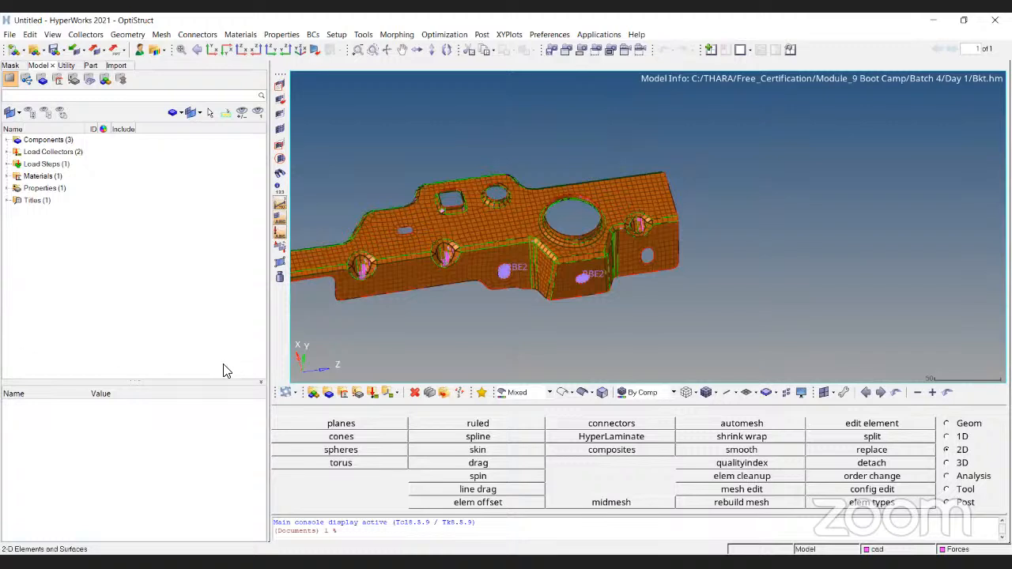
# - Expand the model's component list and display the properties of the Bkt component
pyautogui.click(8, 140)
pyautogui.click(8, 140)
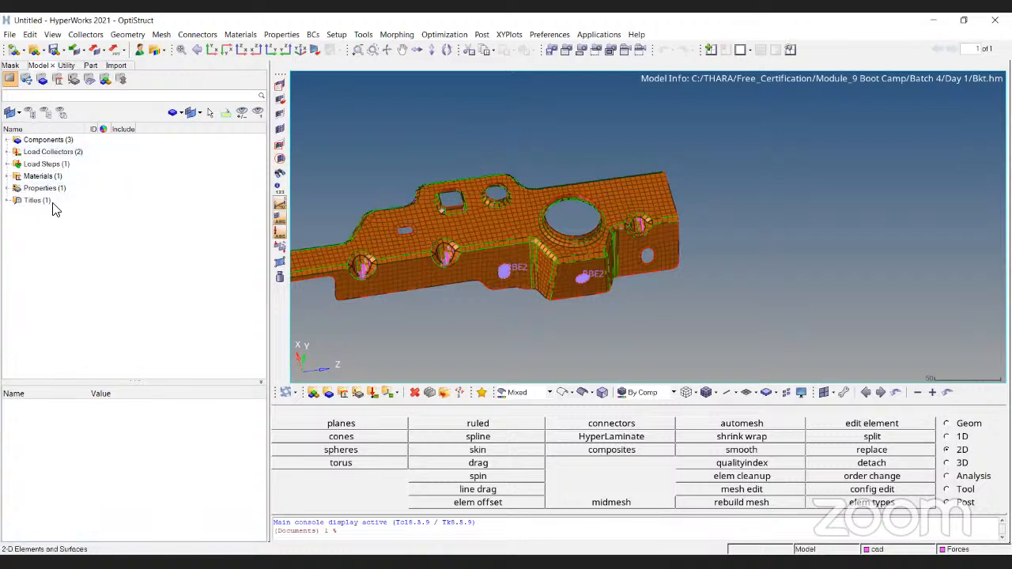
pyautogui.click(8, 140)
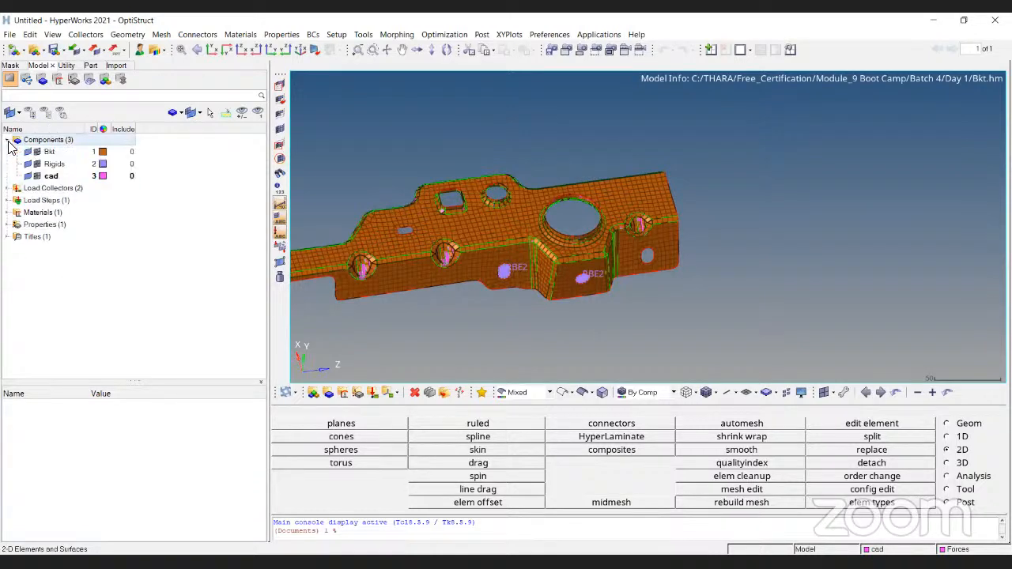
pyautogui.click(49, 152)
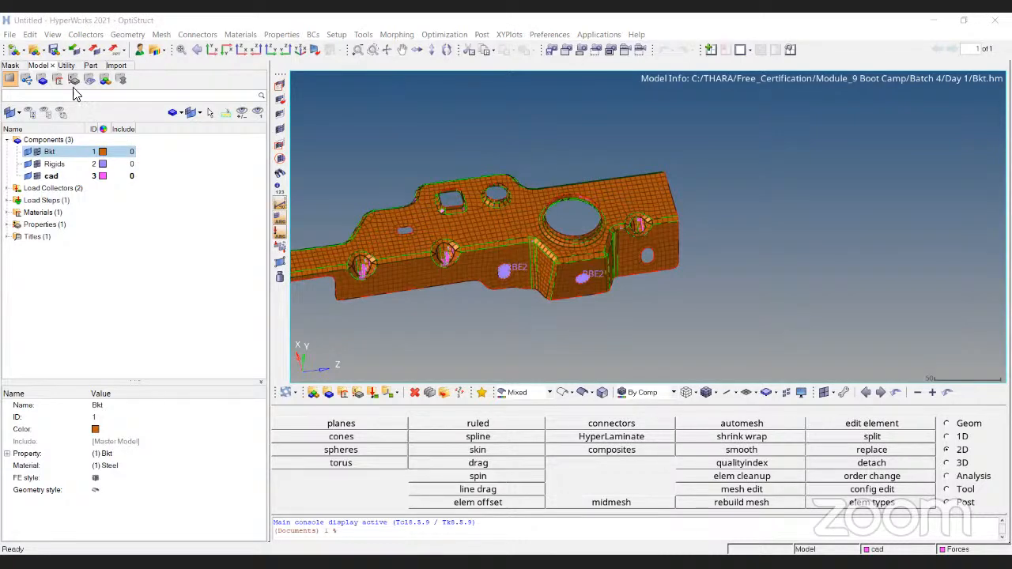
# - Examine the file types available for geometry export in HyperMesh and return to the presentation slides
pyautogui.hotkey('alt', 'Tab')
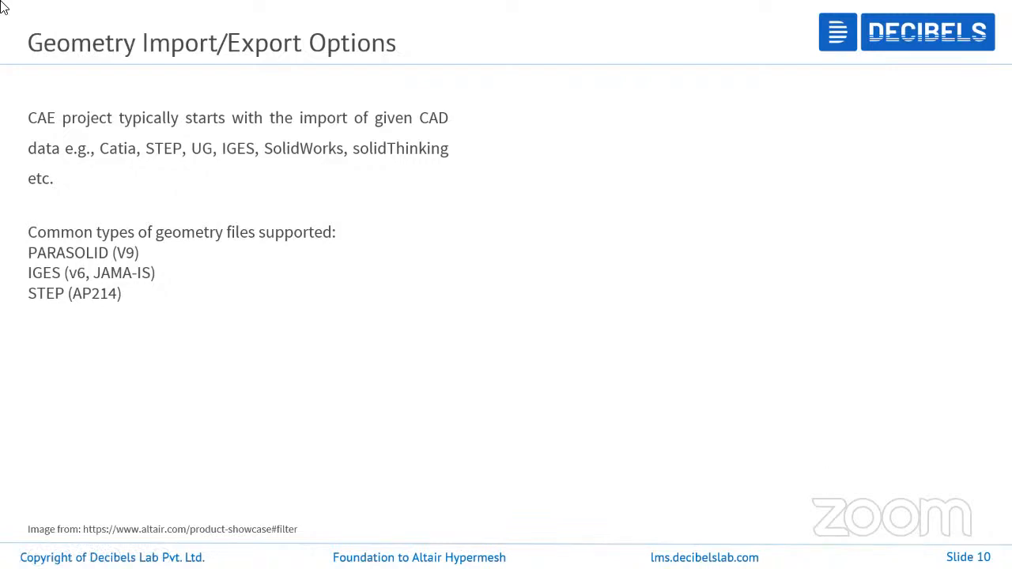
pyautogui.hotkey('alt', 'Tab')
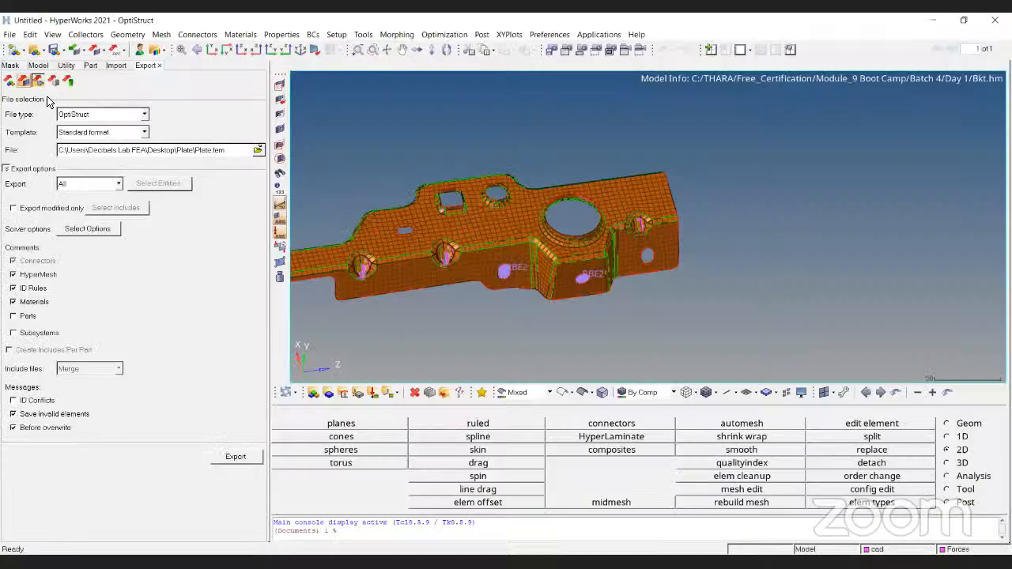
pyautogui.click(38, 81)
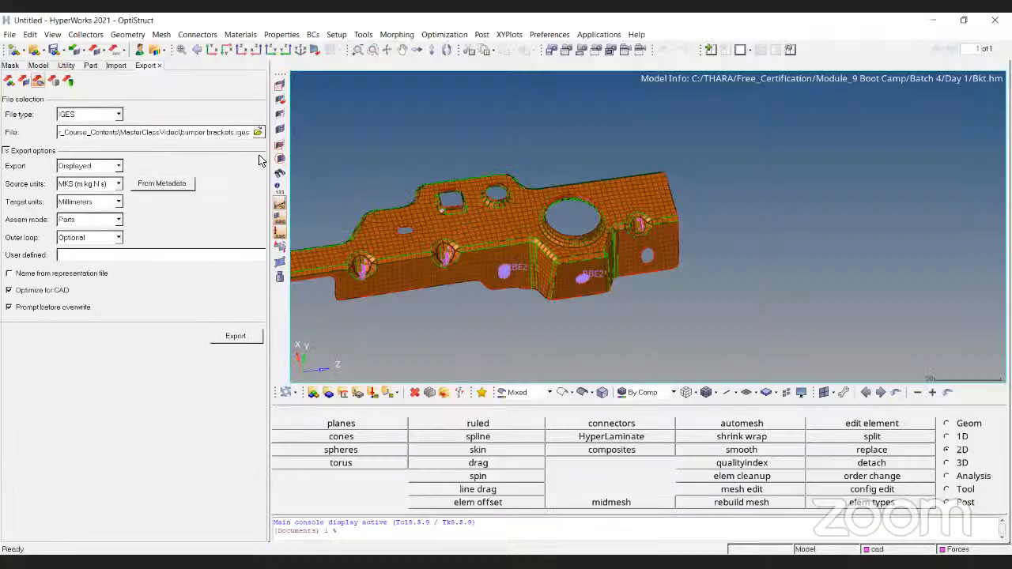
pyautogui.click(109, 115)
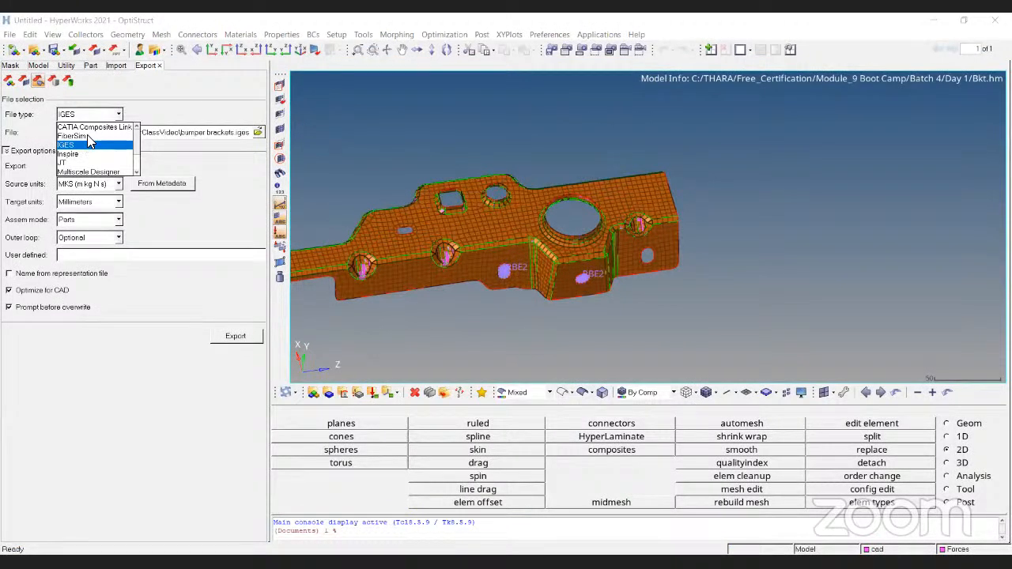
pyautogui.scroll(-1, 75, 164)
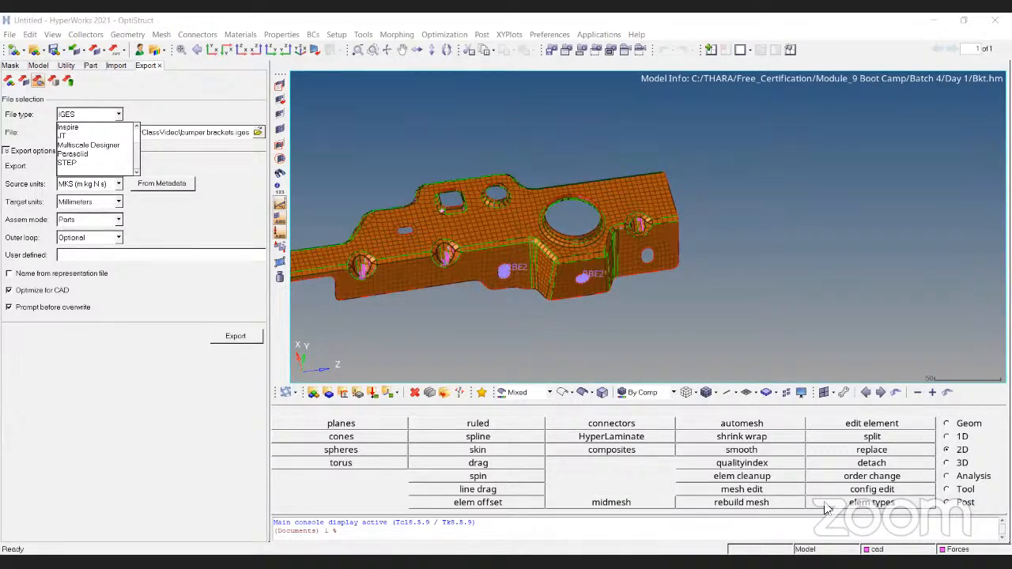
pyautogui.hotkey('alt', 'Tab')
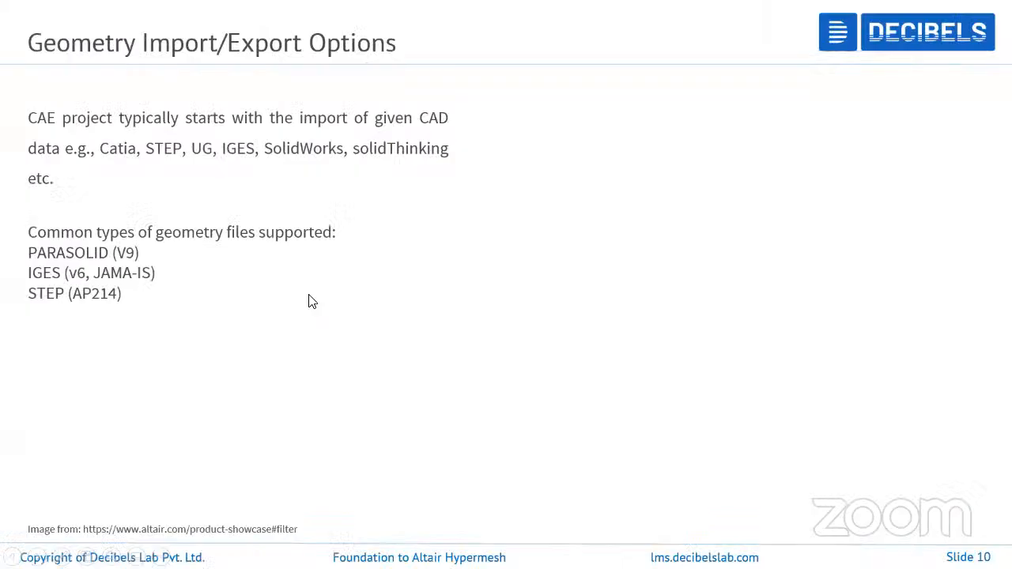
# - Advance to the Basic Interaction slide, switch to HyperMesh and clear the current model to start a new one
pyautogui.press('Right')
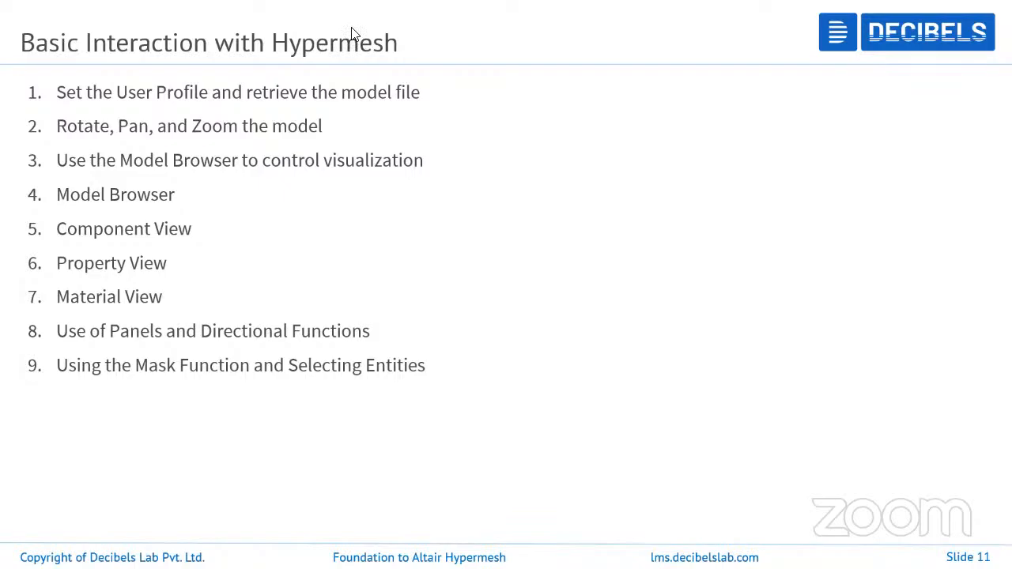
pyautogui.hotkey('alt', 'Tab')
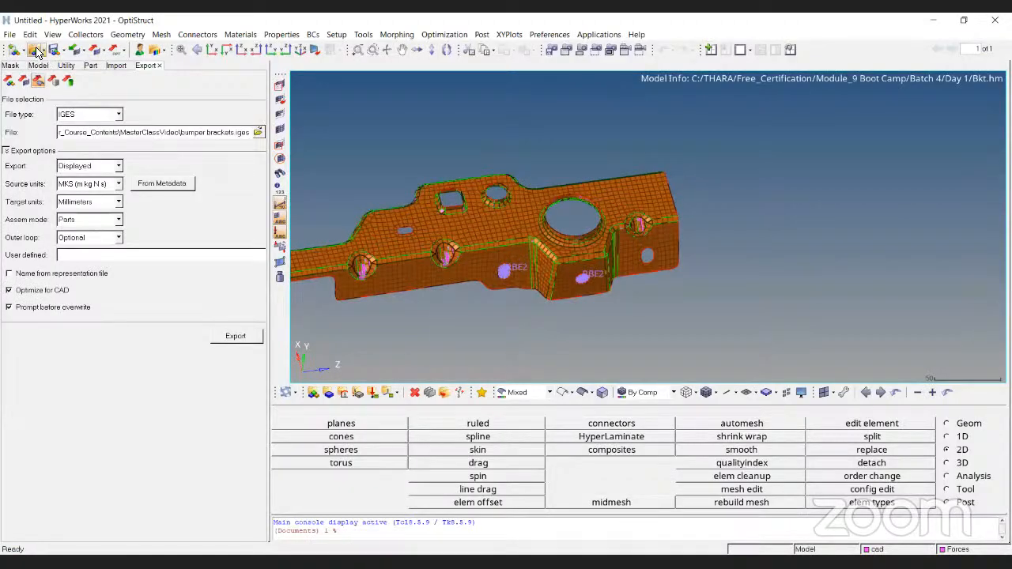
pyautogui.click(35, 52)
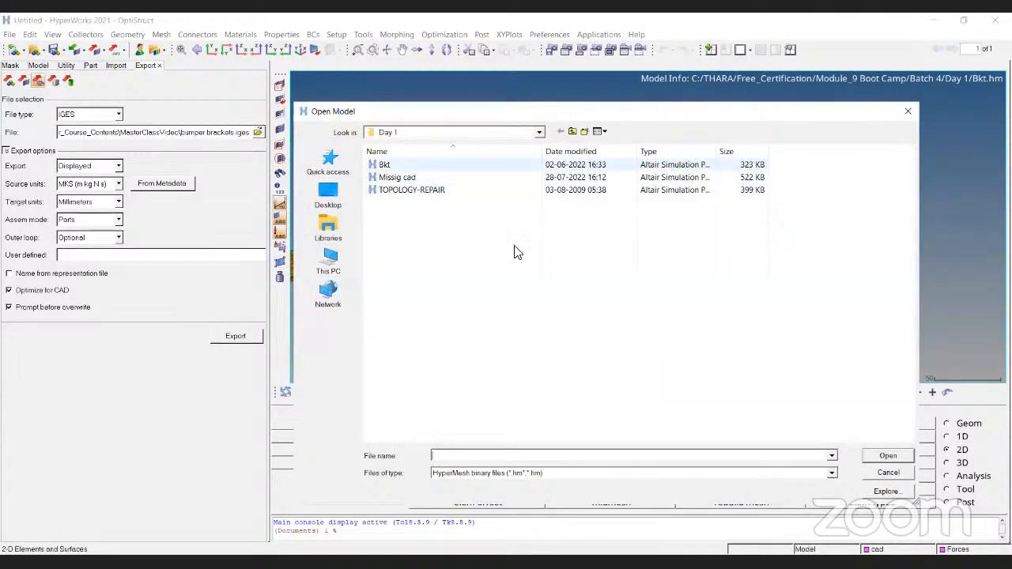
pyautogui.click(888, 472)
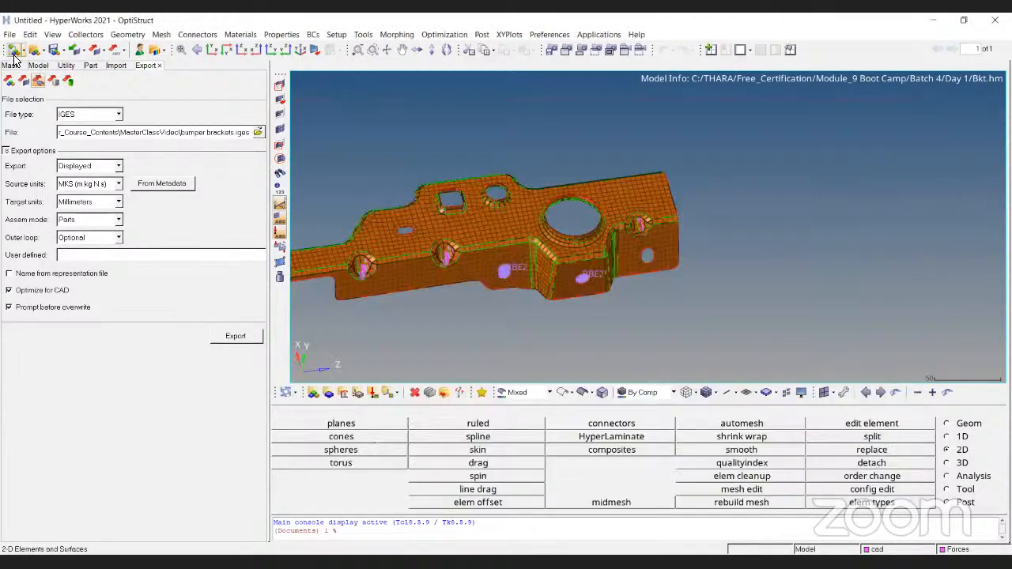
pyautogui.click(13, 51)
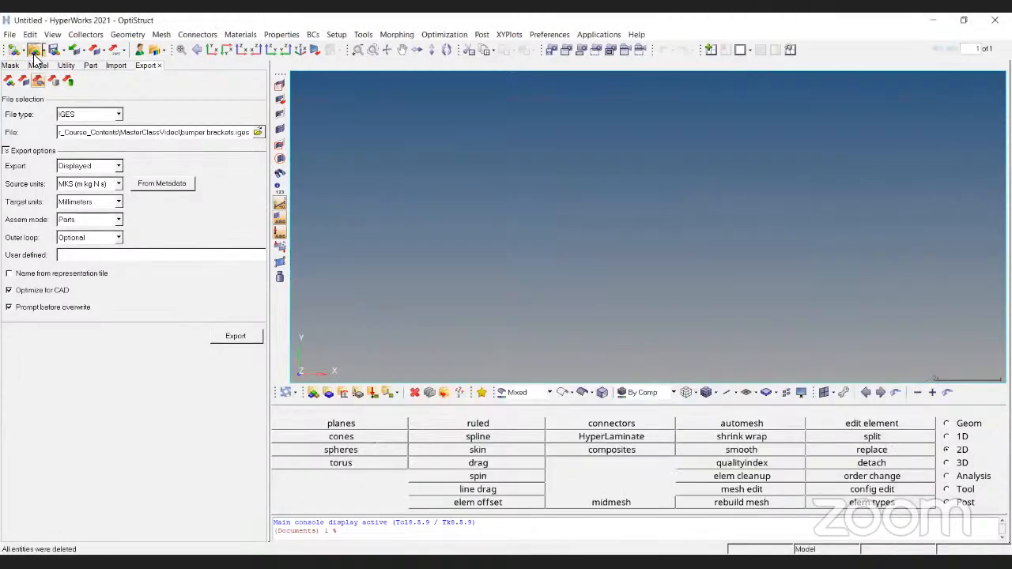
# - Open the Bkt model file from the Day 1 folder and show the model browser
pyautogui.click(34, 52)
pyautogui.click(403, 164)
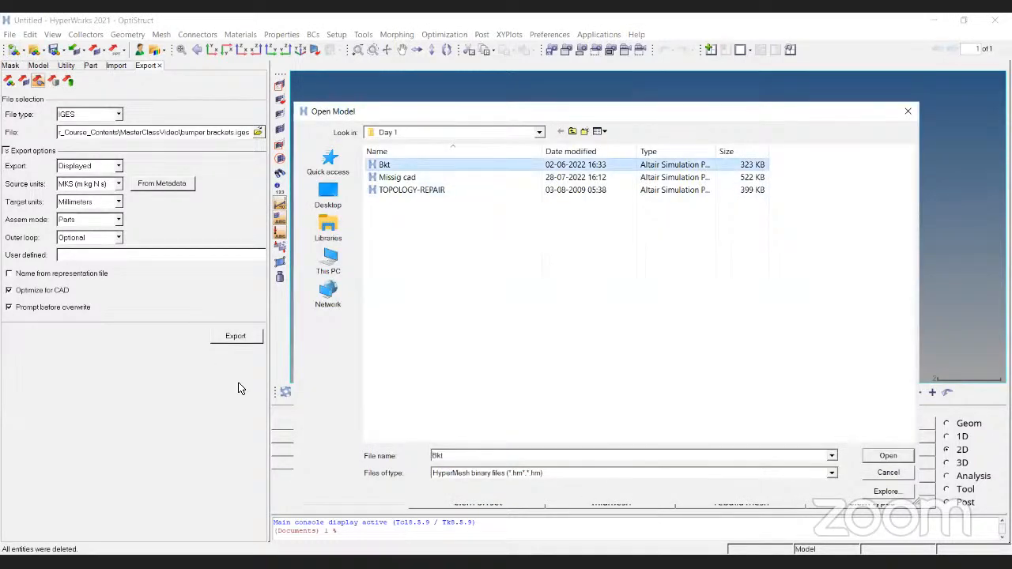
pyautogui.press('Return')
pyautogui.click(43, 66)
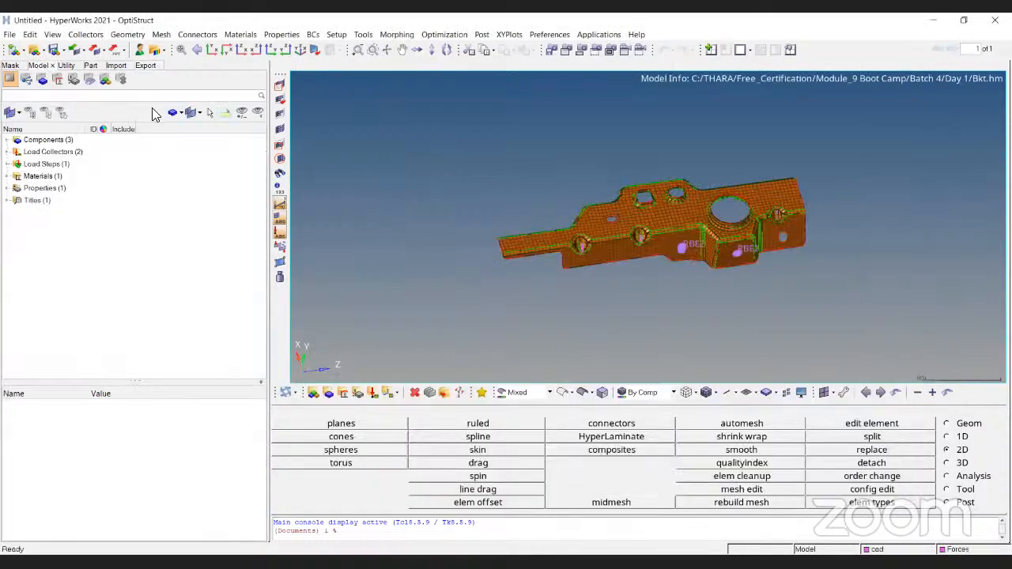
# - Examine the meshed bracket from several directions and distances by rotating, panning and zooming the model
pyautogui.keyDown('ctrl'); pyautogui.scroll(6, 701, 242); pyautogui.keyUp('ctrl')
pyautogui.keyDown('ctrl'); pyautogui.moveTo(745, 267); pyautogui.dragTo(704, 234); pyautogui.keyUp('ctrl')
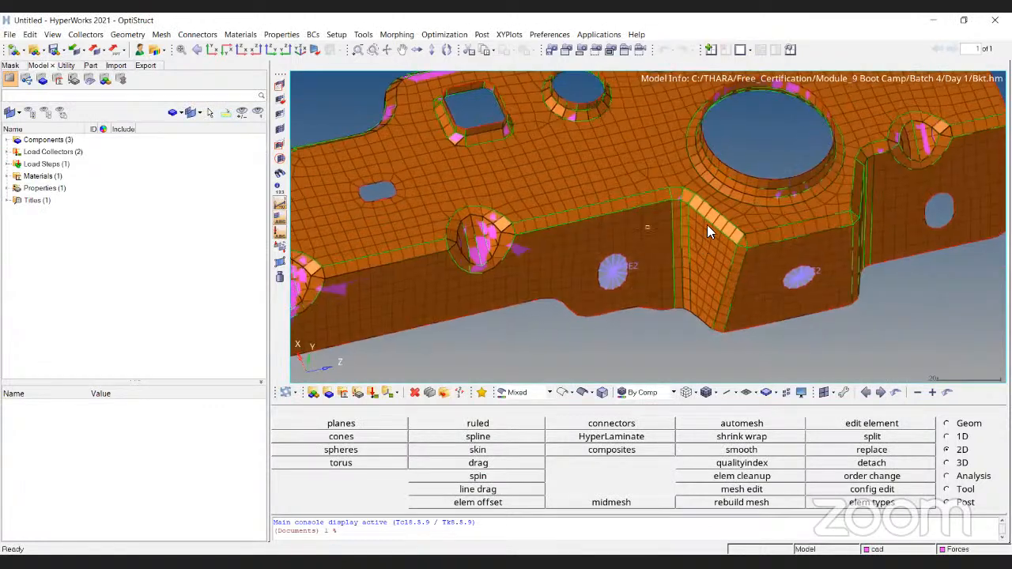
pyautogui.keyDown('ctrl'); pyautogui.scroll(-6, 702, 233); pyautogui.keyUp('ctrl')
pyautogui.keyDown('ctrl'); pyautogui.moveTo(588, 241); pyautogui.dragTo(625, 210); pyautogui.keyUp('ctrl')
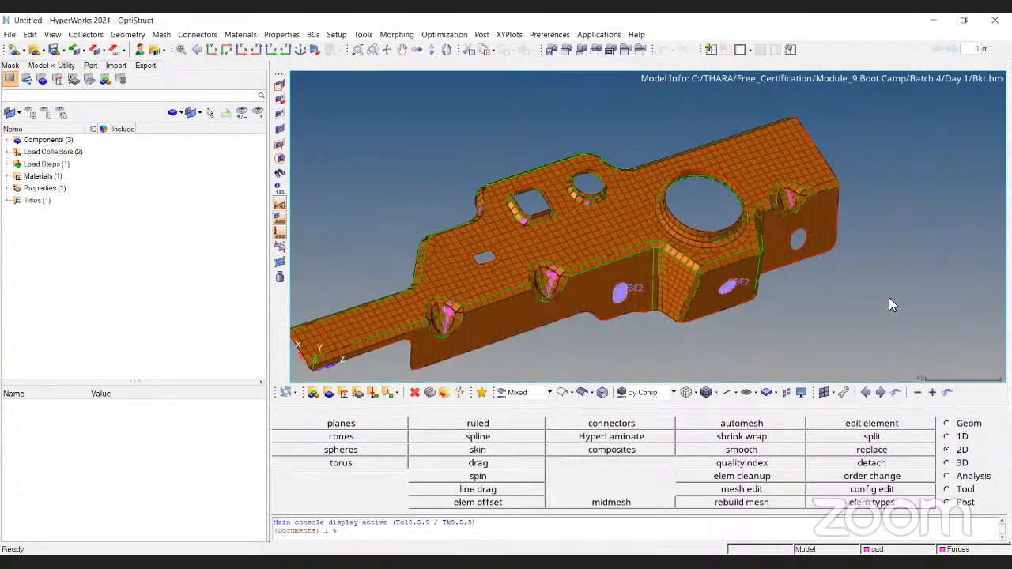
pyautogui.scroll(-2, 887, 296)
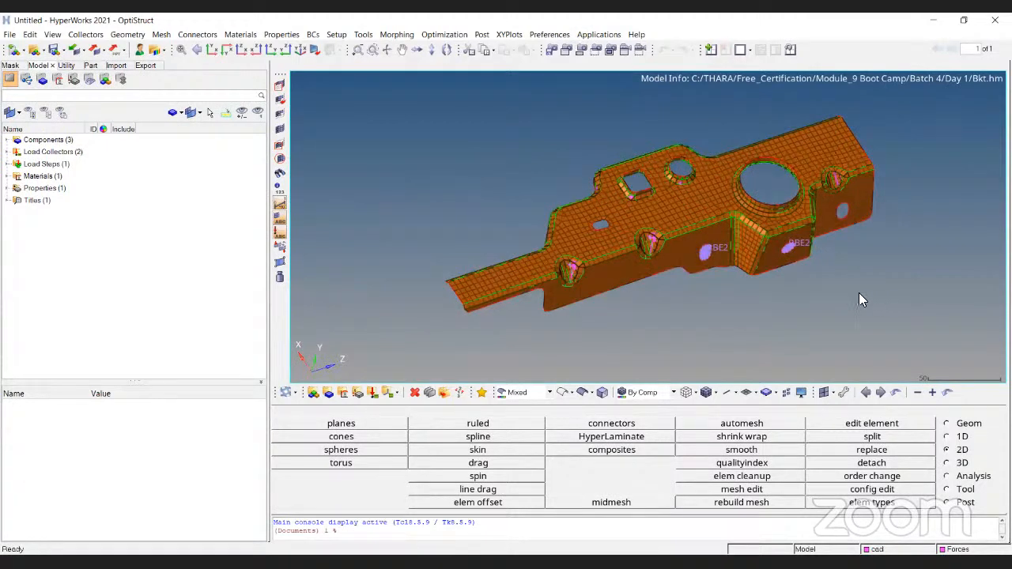
pyautogui.keyDown('ctrl'); pyautogui.moveTo(917, 282); pyautogui.dragTo(715, 237); pyautogui.keyUp('ctrl')
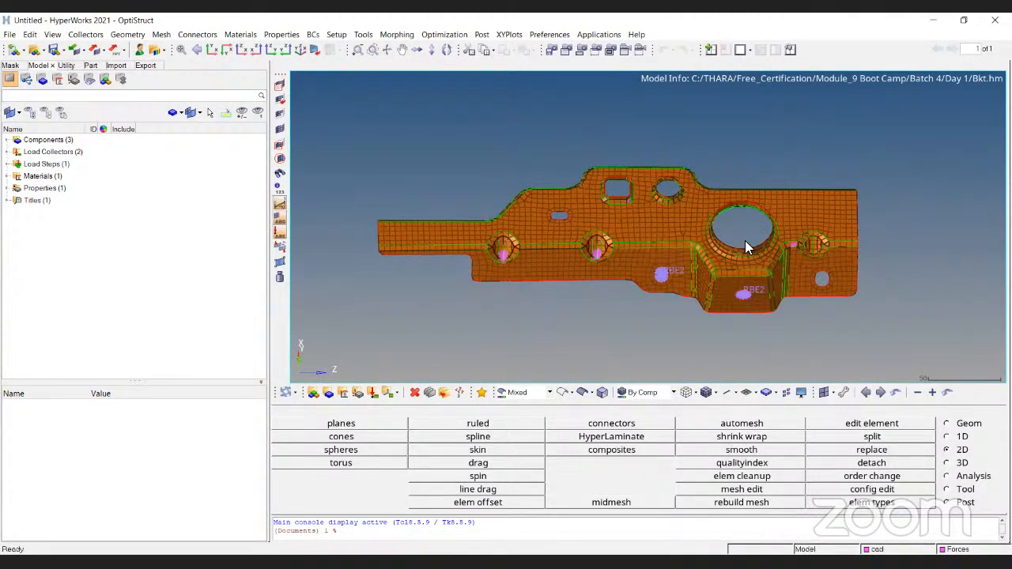
pyautogui.keyDown('ctrl'); pyautogui.moveTo(678, 236); pyautogui.dragTo(707, 236, button='right'); pyautogui.keyUp('ctrl')
pyautogui.scroll(-5, 647, 266)
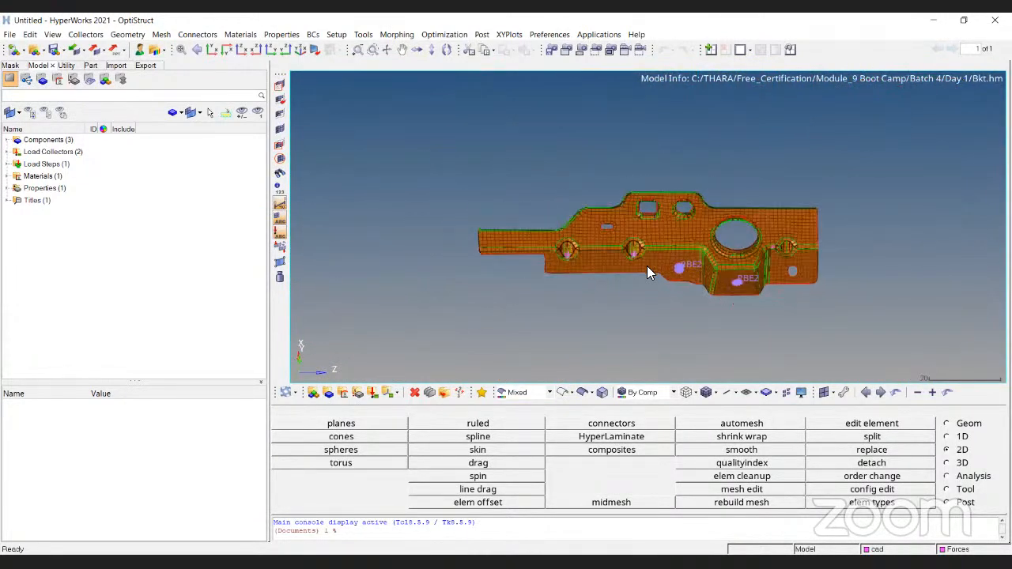
pyautogui.scroll(6, 650, 251)
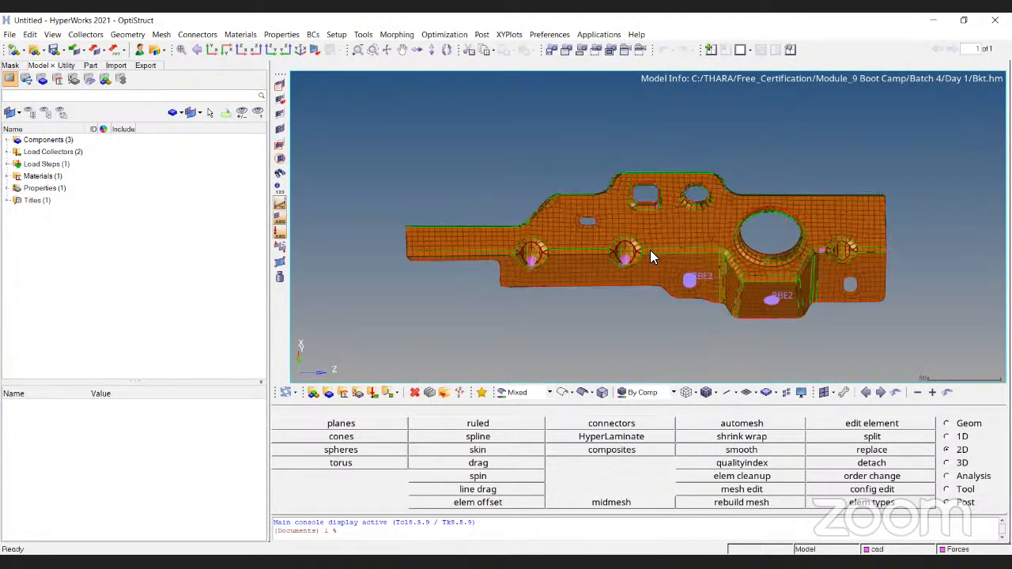
pyautogui.scroll(-5, 650, 250)
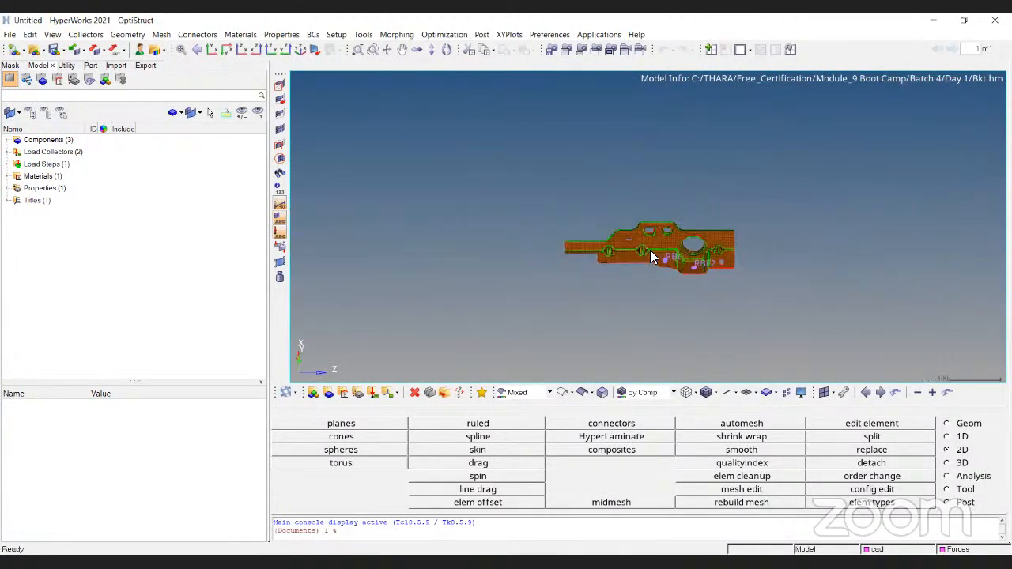
pyautogui.scroll(5, 650, 250)
pyautogui.scroll(-4, 650, 250)
pyautogui.scroll(3, 650, 250)
pyautogui.scroll(-3, 650, 249)
pyautogui.keyDown('ctrl'); pyautogui.moveTo(650, 250); pyautogui.dragTo(658, 315); pyautogui.keyUp('ctrl')
pyautogui.scroll(6, 644, 305)
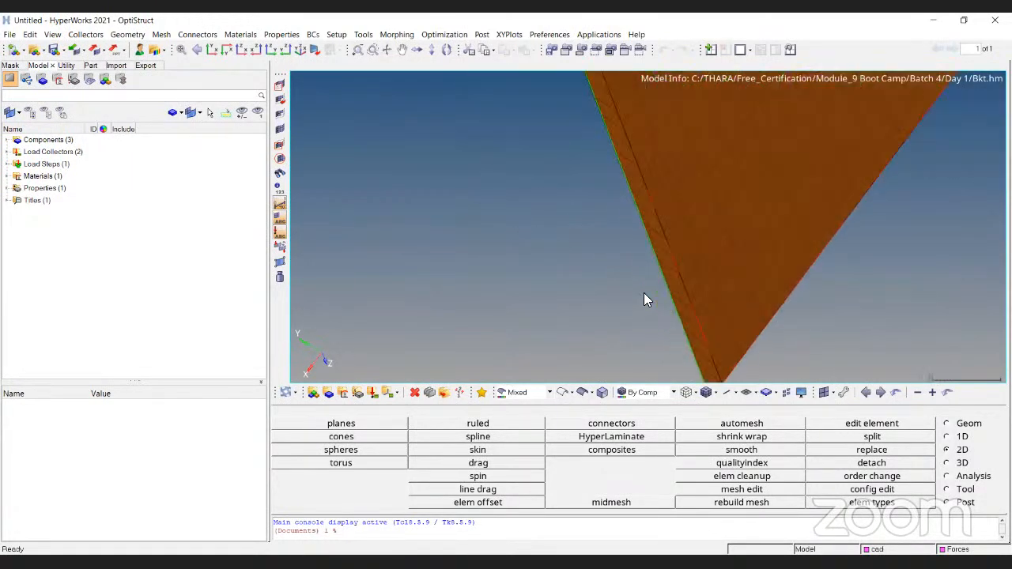
pyautogui.scroll(4, 644, 298)
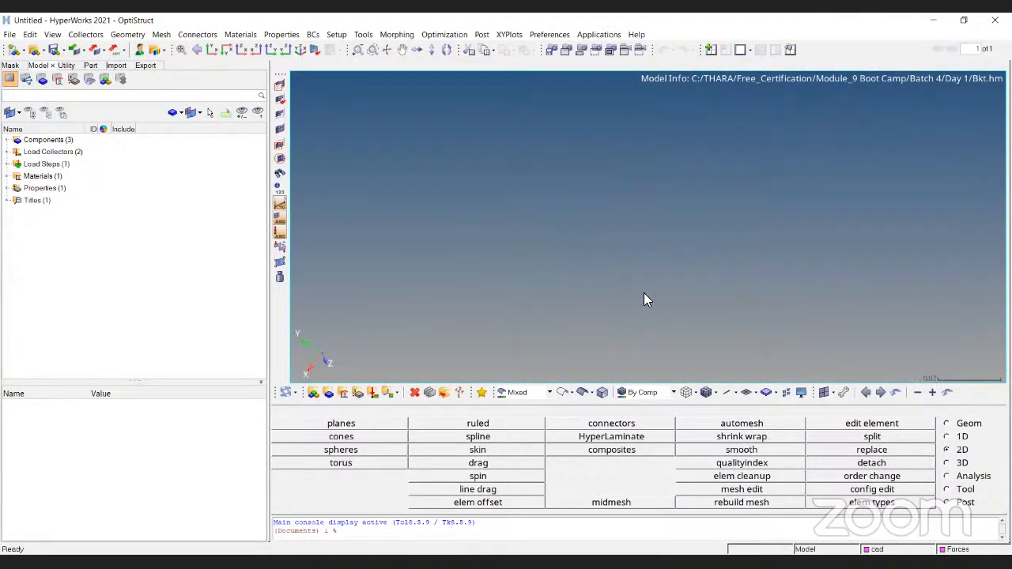
pyautogui.scroll(-8, 644, 297)
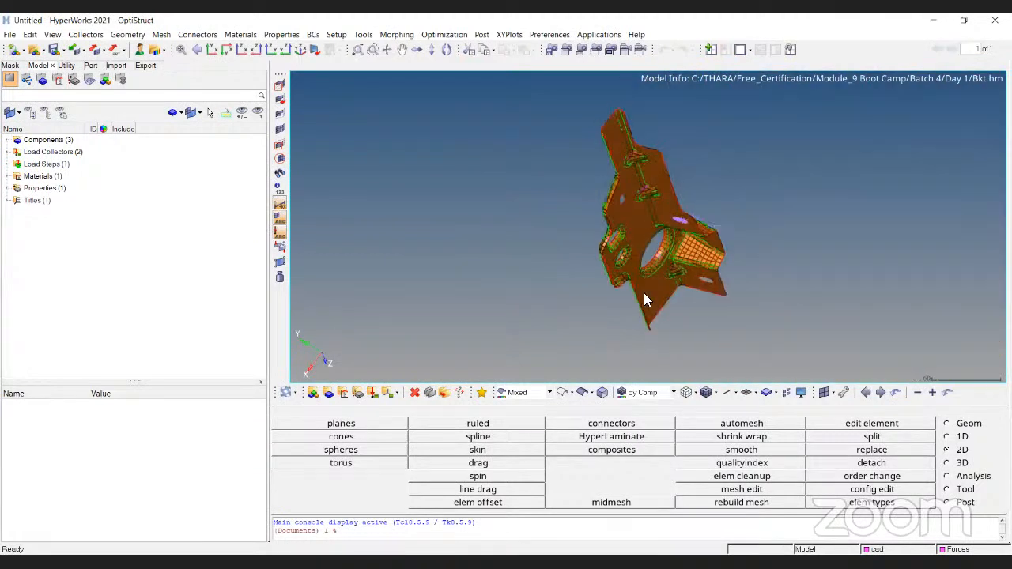
pyautogui.keyDown('ctrl'); pyautogui.moveTo(718, 135); pyautogui.dragTo(554, 263); pyautogui.keyUp('ctrl')
pyautogui.keyDown('ctrl'); pyautogui.moveTo(554, 262); pyautogui.dragTo(849, 246, button='right'); pyautogui.keyUp('ctrl')
pyautogui.scroll(8, 775, 261)
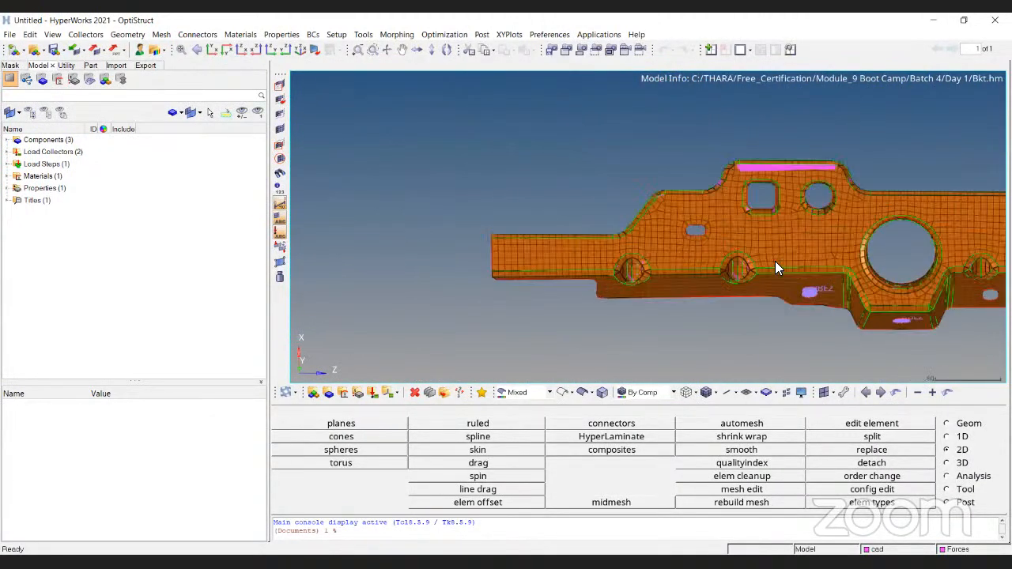
pyautogui.scroll(-8, 797, 206)
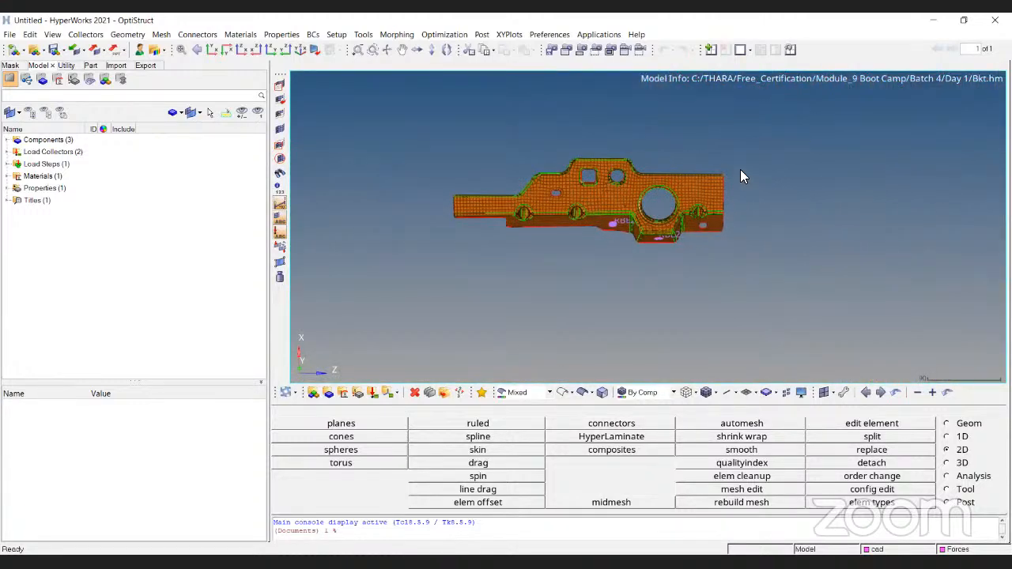
# - View the bracket in the XY, YZ and isometric standard orientations
pyautogui.click(212, 49)
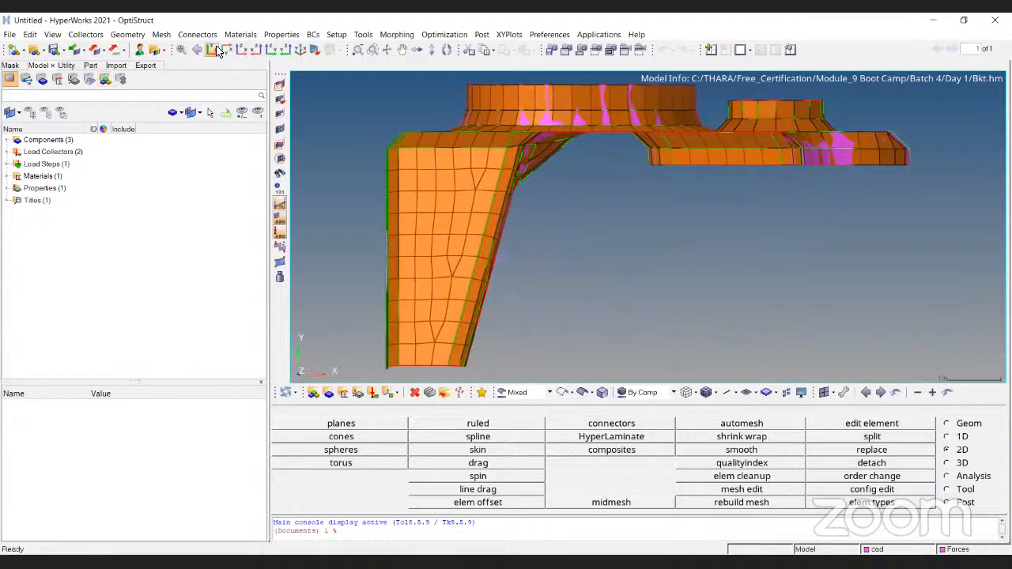
pyautogui.click(241, 49)
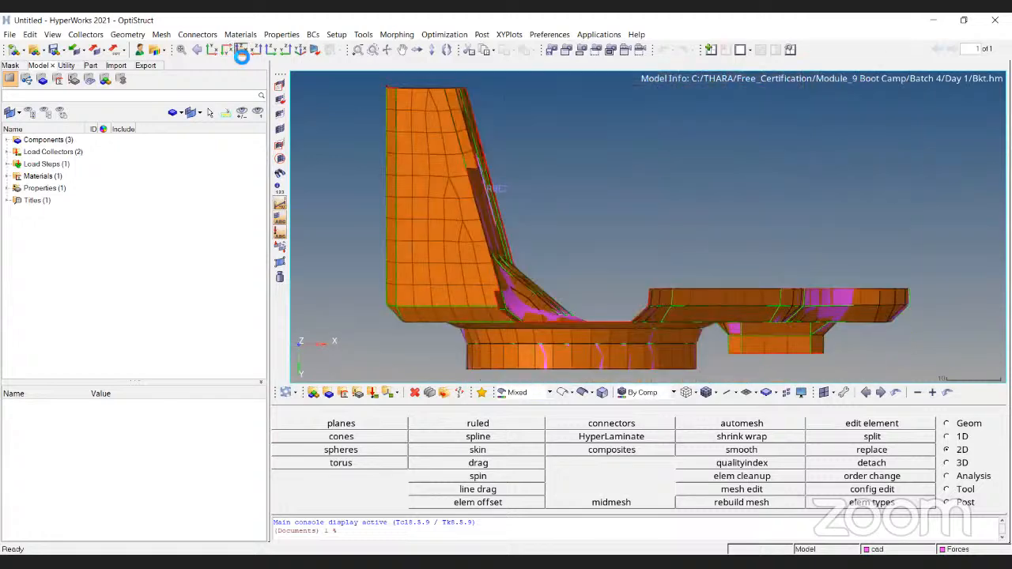
pyautogui.click(269, 51)
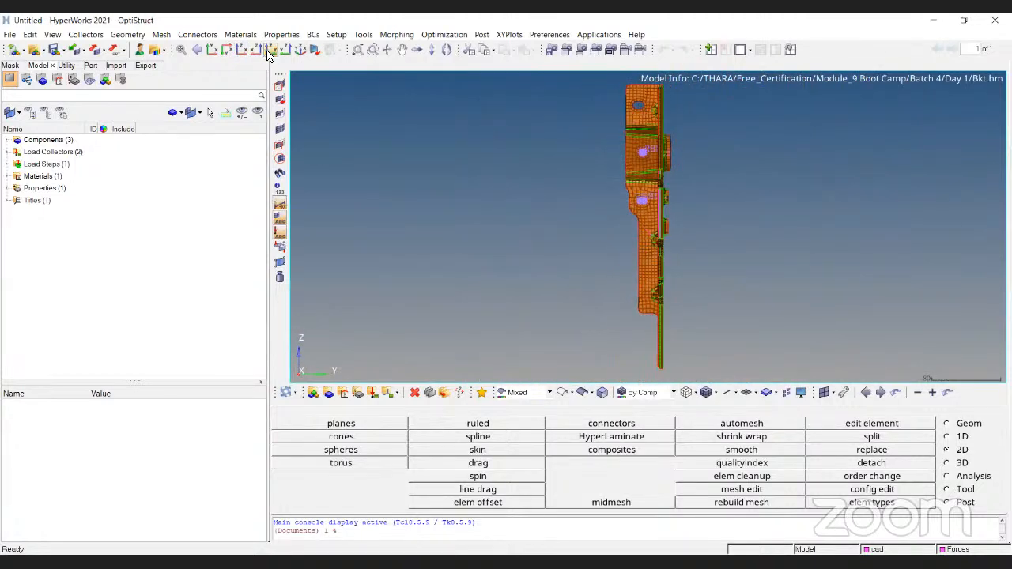
pyautogui.click(299, 50)
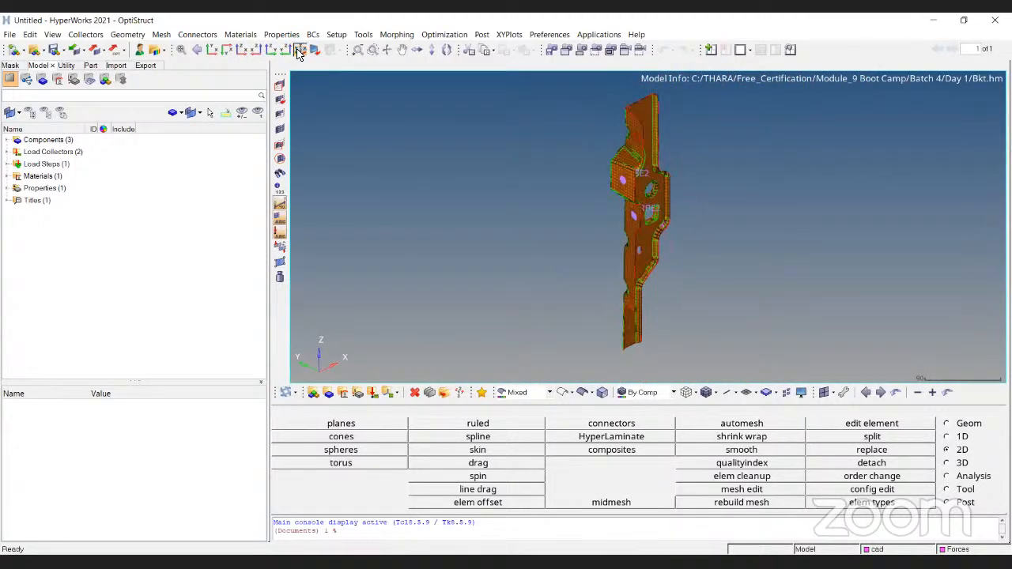
# - Rotate the bracket freely out of the isometric view to examine its top face and flanged side
pyautogui.keyDown('ctrl'); pyautogui.moveTo(695, 106); pyautogui.dragTo(804, 339); pyautogui.keyUp('ctrl')
pyautogui.keyDown('ctrl'); pyautogui.scroll(4, 675, 280); pyautogui.keyUp('ctrl')
pyautogui.keyDown('ctrl'); pyautogui.moveTo(654, 297); pyautogui.dragTo(765, 141); pyautogui.keyUp('ctrl')
pyautogui.keyDown('ctrl'); pyautogui.moveTo(766, 140); pyautogui.dragTo(633, 182, button='right'); pyautogui.keyUp('ctrl')
pyautogui.keyDown('ctrl'); pyautogui.moveTo(633, 182); pyautogui.dragTo(647, 223); pyautogui.keyUp('ctrl')
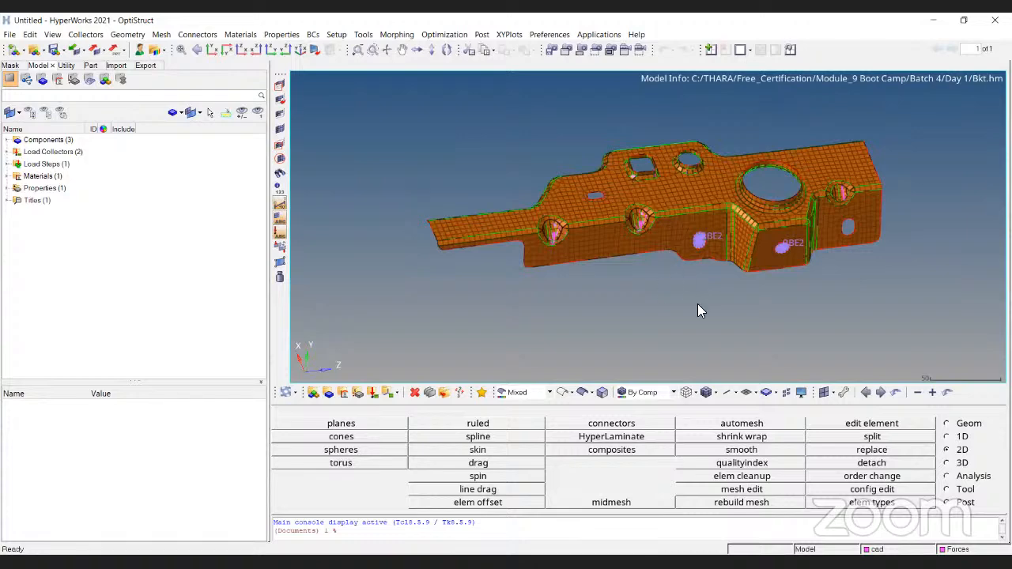
pyautogui.keyDown('ctrl'); pyautogui.scroll(4, 697, 304); pyautogui.keyUp('ctrl')
pyautogui.keyDown('ctrl'); pyautogui.moveTo(712, 103); pyautogui.dragTo(700, 175, button='right'); pyautogui.keyUp('ctrl')
pyautogui.keyDown('ctrl'); pyautogui.scroll(-3, 700, 175); pyautogui.keyUp('ctrl')
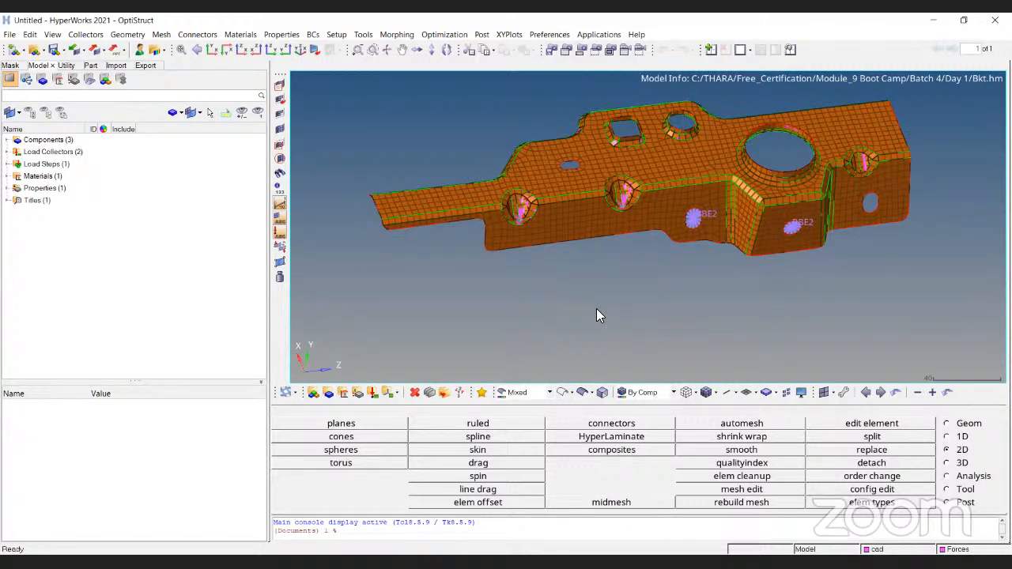
# - Create a component named AAAA with a violet-blue color, no card image and no property
pyautogui.click(329, 392)
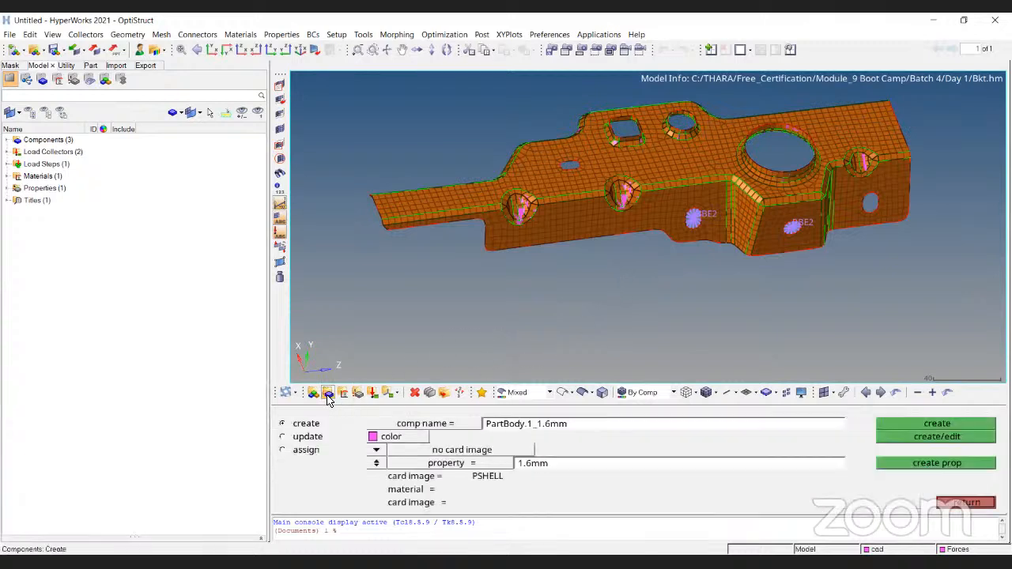
pyautogui.click(575, 427)
pyautogui.write('AAAA')
pyautogui.click(377, 465)
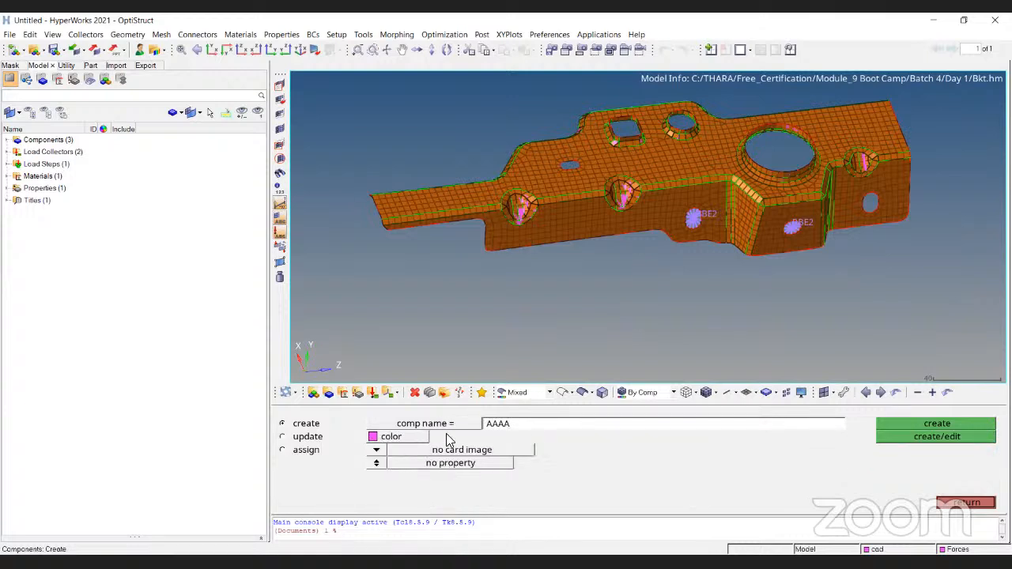
pyautogui.click(392, 437)
pyautogui.click(7, 140)
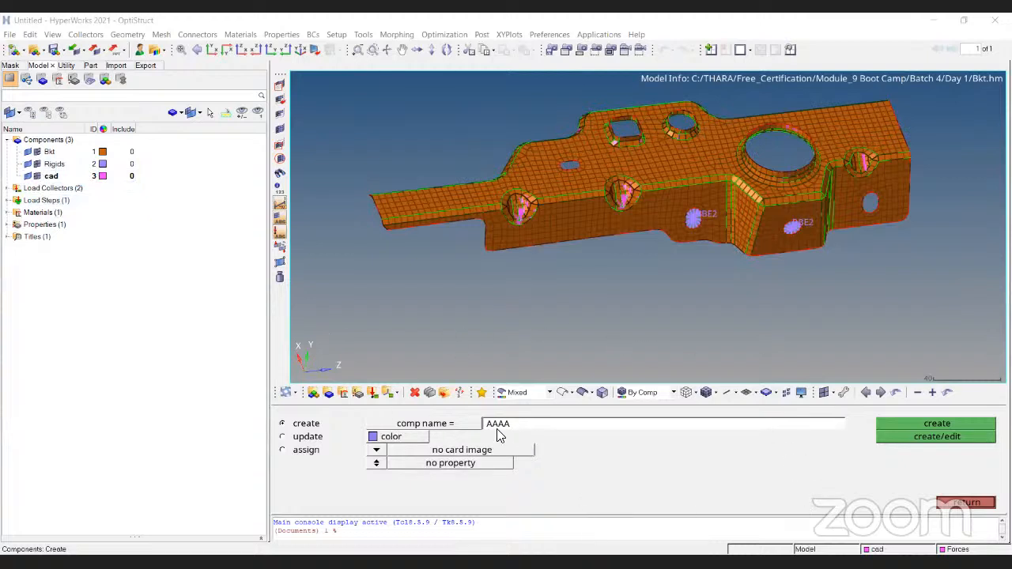
pyautogui.click(949, 436)
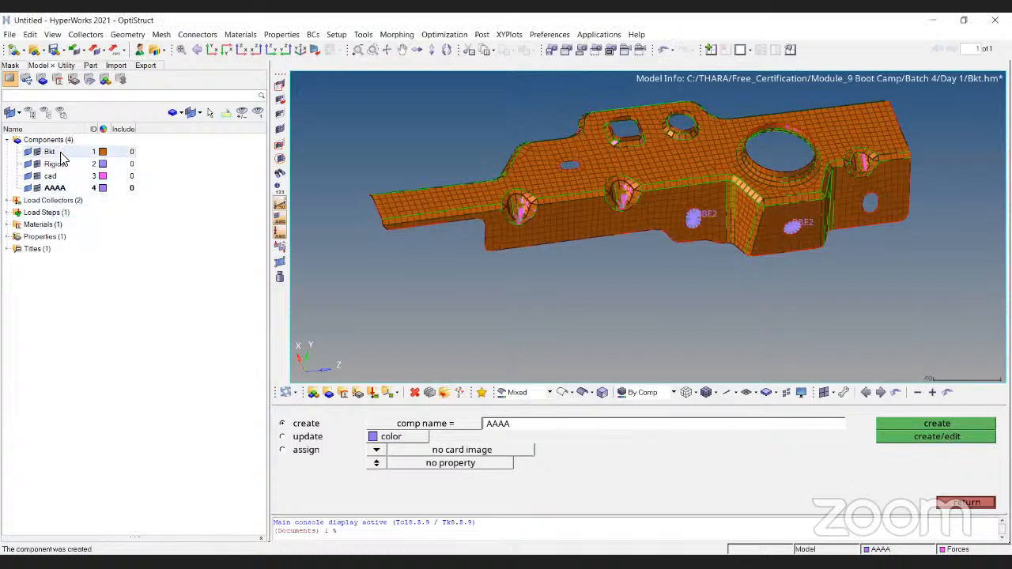
pyautogui.press('Escape')
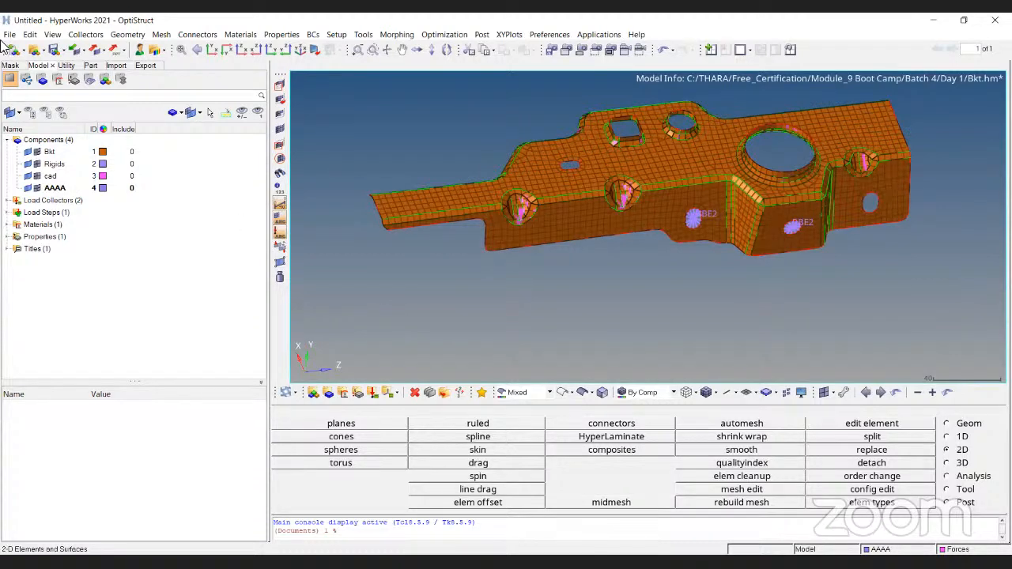
# - Toggle the cad component's geometry display off and on, and hide the elements of the Bkt and Rigids components
pyautogui.click(28, 176)
pyautogui.click(28, 176)
pyautogui.click(28, 177)
pyautogui.click(27, 176)
pyautogui.click(37, 151)
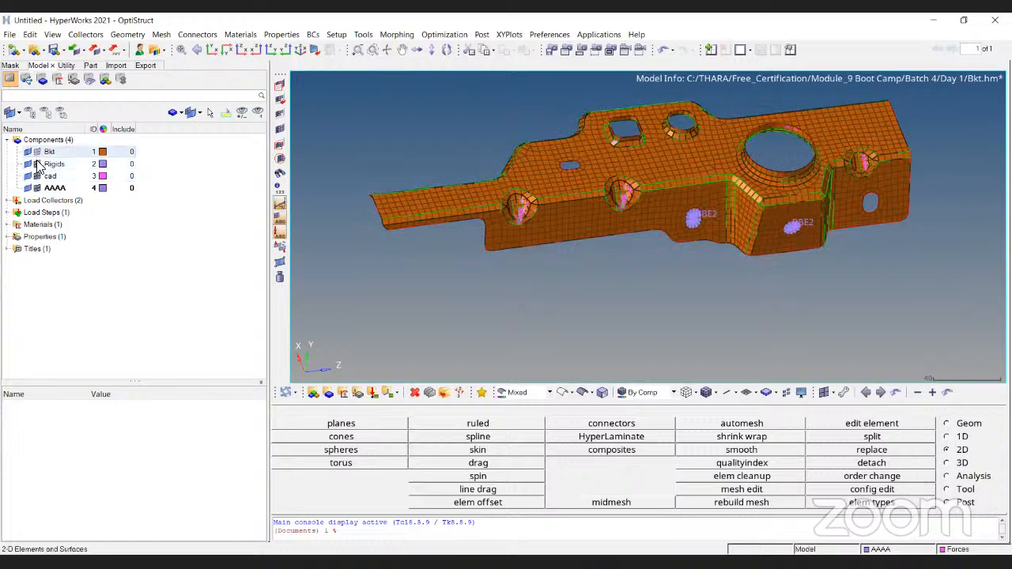
pyautogui.click(36, 163)
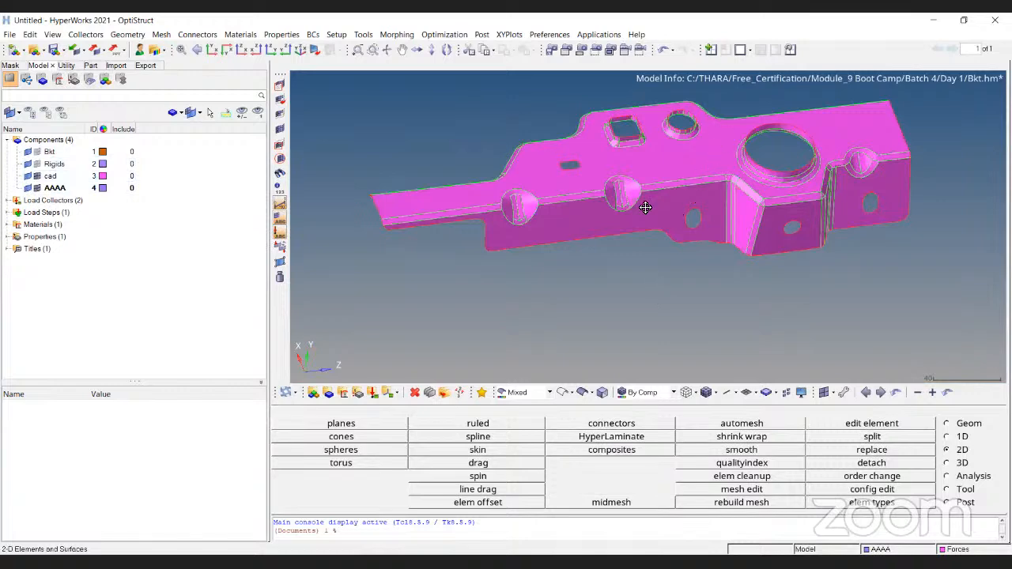
# - Inspect the cad component's surfaces and edges around the bracket's holes and corner gussets
pyautogui.keyDown('ctrl'); pyautogui.moveTo(714, 149); pyautogui.dragTo(637, 217, button='right'); pyautogui.keyUp('ctrl')
pyautogui.keyDown('ctrl'); pyautogui.scroll(7, 649, 212); pyautogui.keyUp('ctrl')
pyautogui.keyDown('ctrl'); pyautogui.scroll(-9, 650, 206); pyautogui.keyUp('ctrl')
pyautogui.keyDown('ctrl'); pyautogui.scroll(5, 768, 163); pyautogui.keyUp('ctrl')
pyautogui.keyDown('ctrl'); pyautogui.scroll(-5, 806, 103); pyautogui.keyUp('ctrl')
pyautogui.keyDown('ctrl'); pyautogui.scroll(8, 547, 212); pyautogui.keyUp('ctrl')
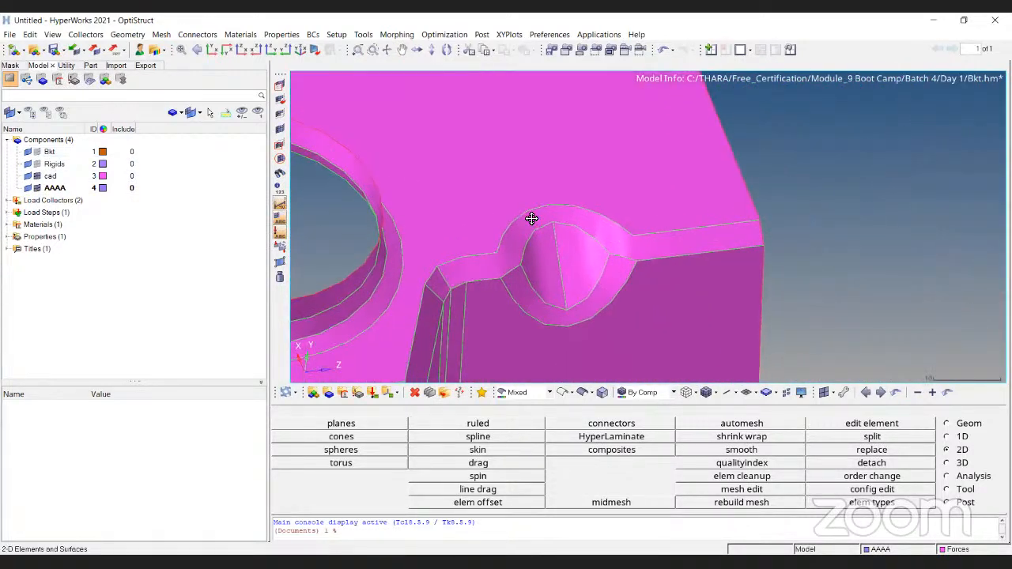
pyautogui.keyDown('ctrl'); pyautogui.scroll(-8, 531, 219); pyautogui.keyUp('ctrl')
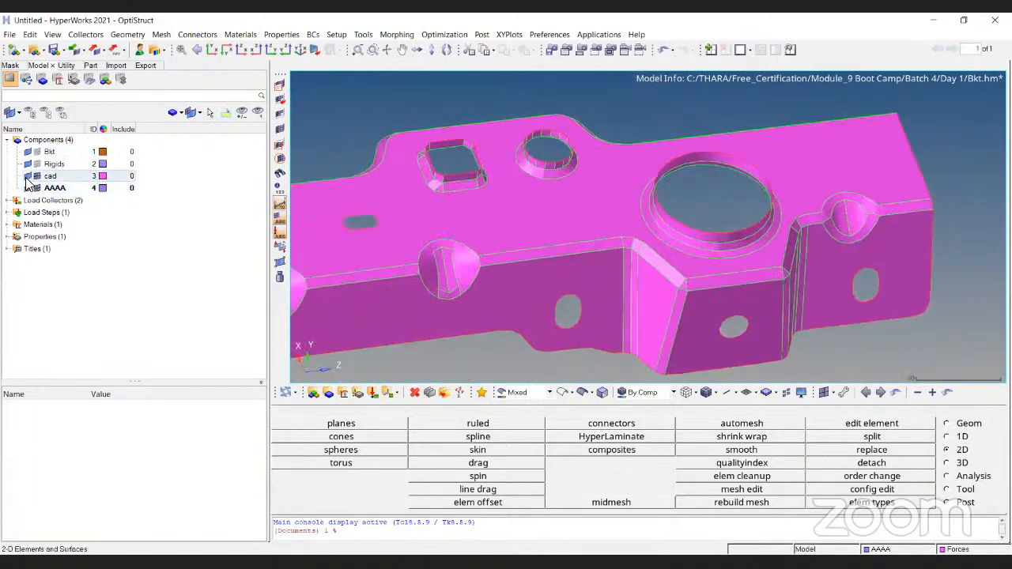
# - Toggle the cad component's geometry display off and on, leaving it shown
pyautogui.click(27, 177)
pyautogui.click(27, 177)
pyautogui.click(27, 177)
pyautogui.click(27, 177)
pyautogui.keyDown('ctrl'); pyautogui.scroll(-4, 719, 259); pyautogui.keyUp('ctrl')
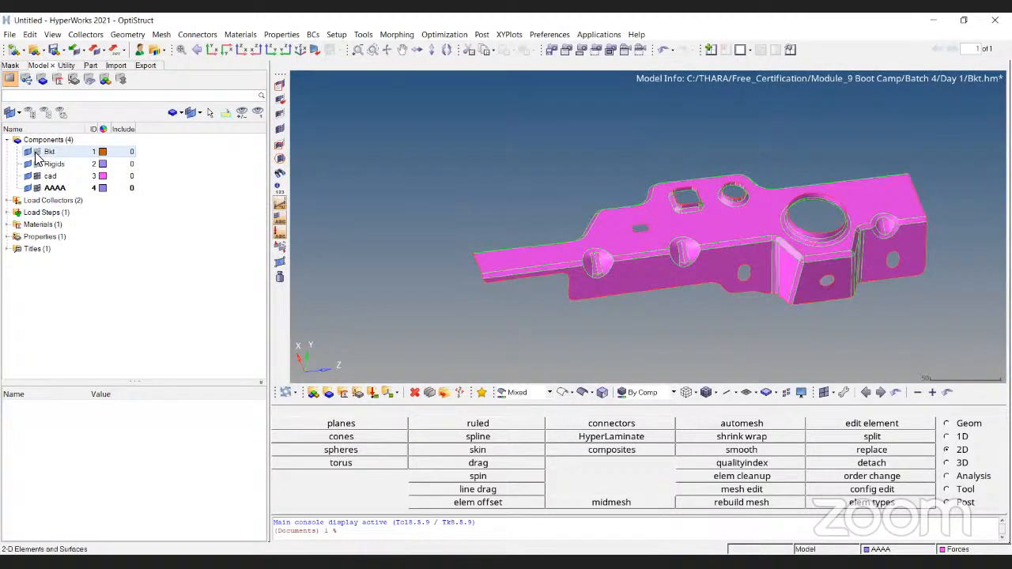
# - Show the Bkt component's elements over the cad surfaces, inspect the mesh, and hide the elements again
pyautogui.click(36, 153)
pyautogui.keyDown('ctrl'); pyautogui.moveTo(647, 236); pyautogui.dragTo(519, 230, button='right'); pyautogui.keyUp('ctrl')
pyautogui.keyDown('ctrl'); pyautogui.scroll(6, 637, 140); pyautogui.keyUp('ctrl')
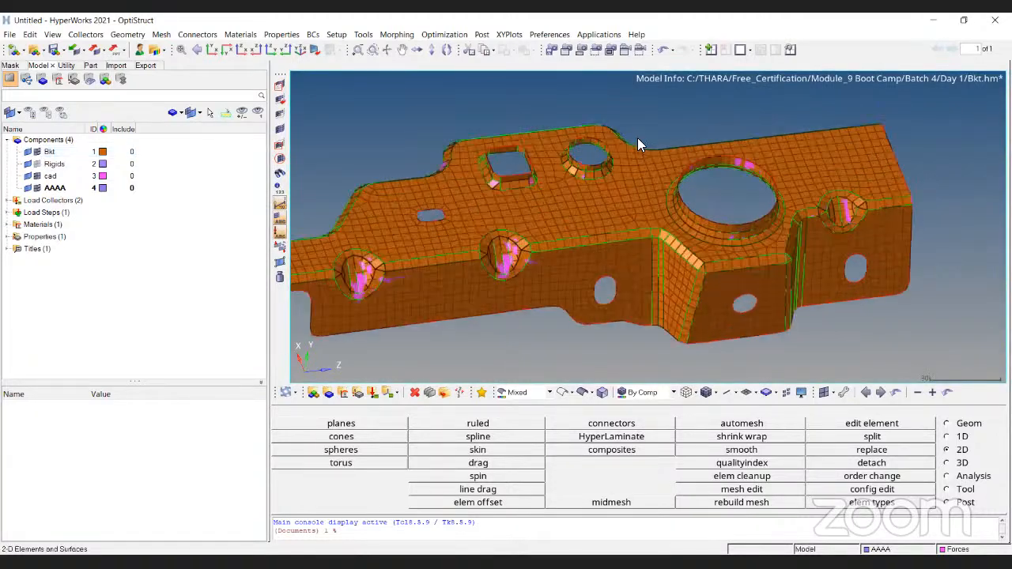
pyautogui.keyDown('ctrl'); pyautogui.scroll(-4, 460, 185); pyautogui.keyUp('ctrl')
pyautogui.keyDown('ctrl'); pyautogui.moveTo(460, 185); pyautogui.dragTo(764, 171, button='right'); pyautogui.keyUp('ctrl')
pyautogui.keyDown('ctrl'); pyautogui.moveTo(324, 184); pyautogui.dragTo(383, 185, button='right'); pyautogui.keyUp('ctrl')
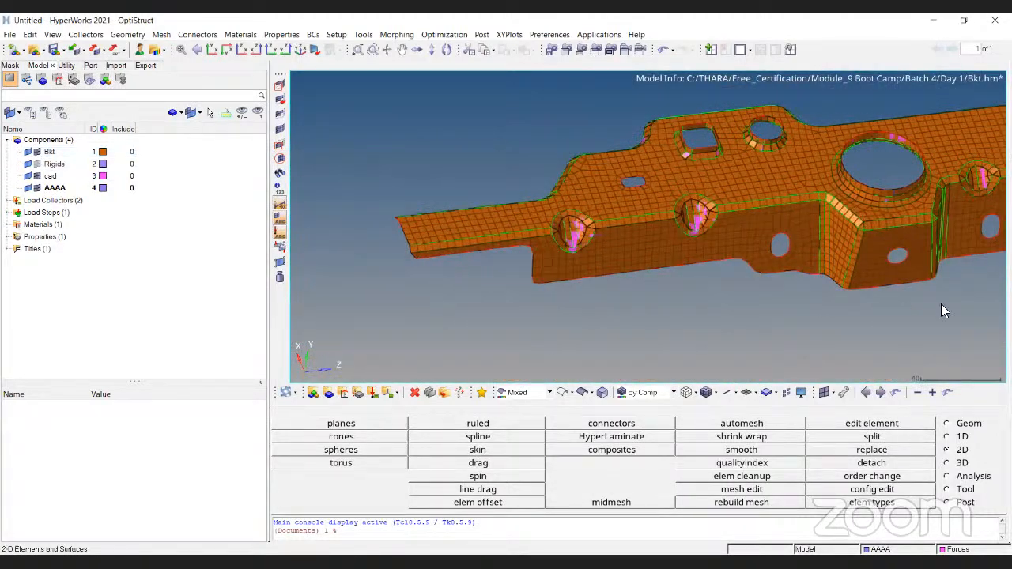
pyautogui.keyDown('ctrl'); pyautogui.moveTo(723, 150); pyautogui.dragTo(630, 196, button='right'); pyautogui.keyUp('ctrl')
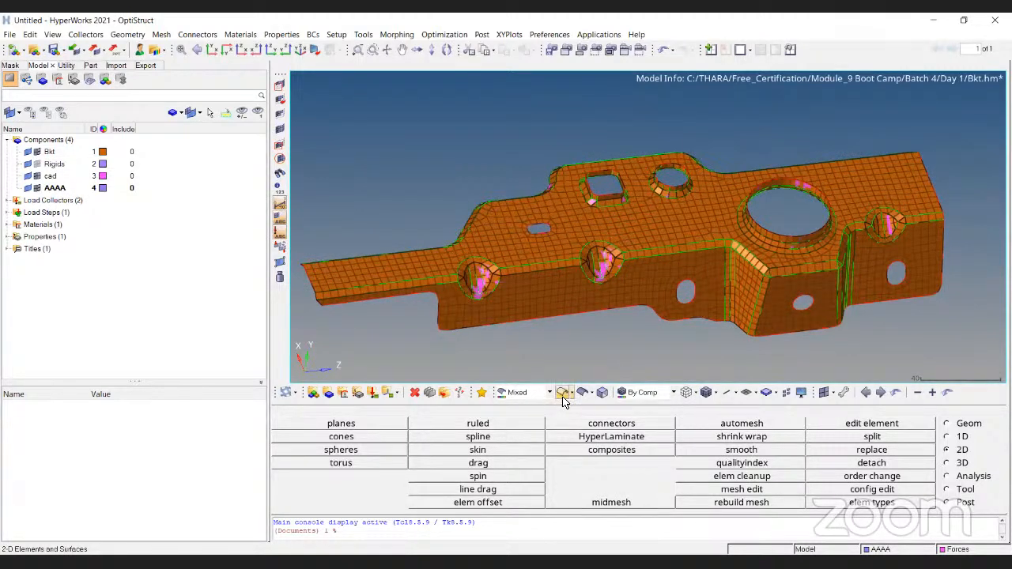
pyautogui.click(37, 152)
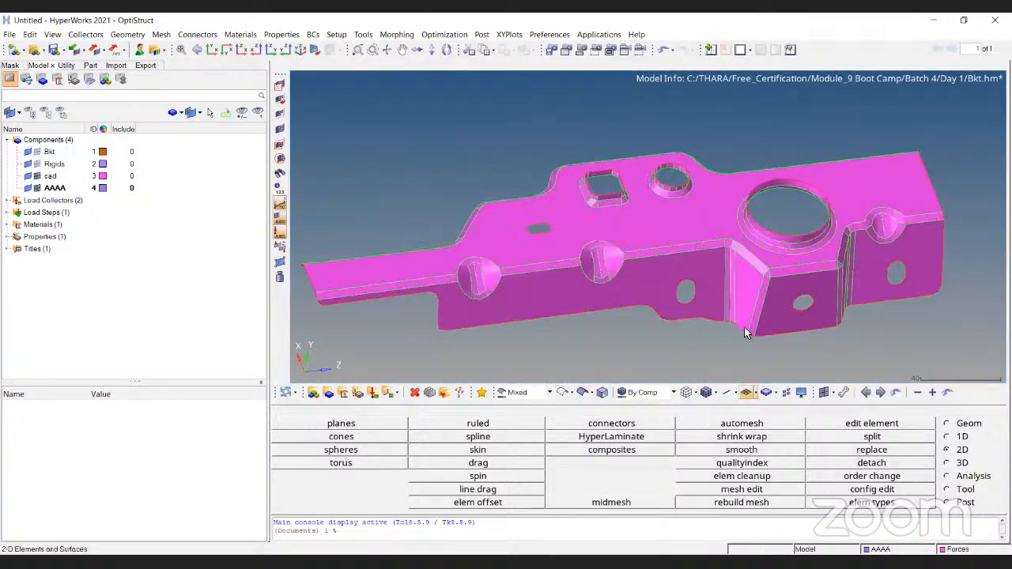
# - Display the cad component's surfaces as shaded geometry without surface edges
pyautogui.keyDown('ctrl'); pyautogui.moveTo(712, 313); pyautogui.dragTo(777, 309, button='right'); pyautogui.keyUp('ctrl')
pyautogui.keyDown('ctrl'); pyautogui.moveTo(778, 308); pyautogui.dragTo(425, 187); pyautogui.keyUp('ctrl')
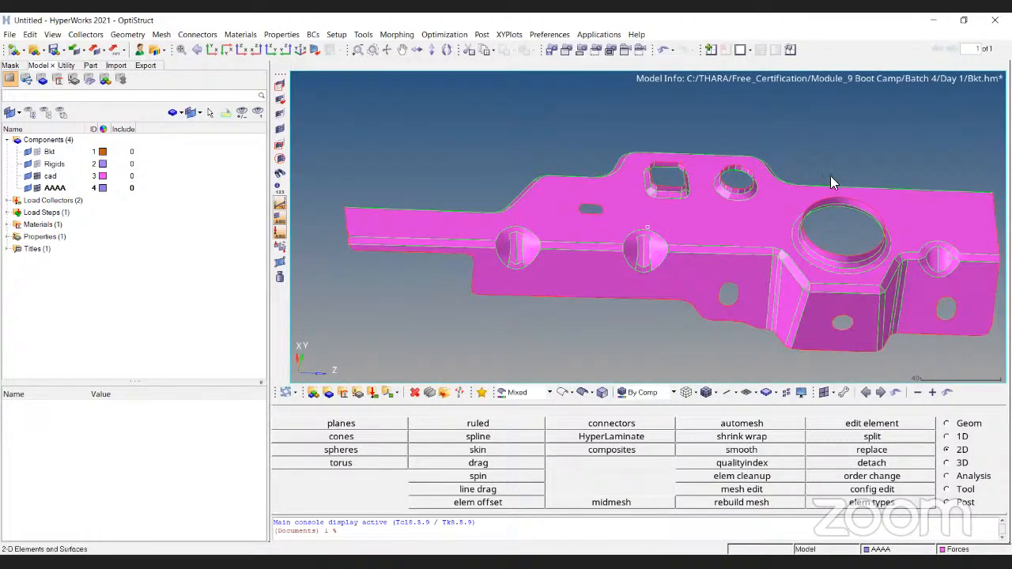
pyautogui.click(594, 396)
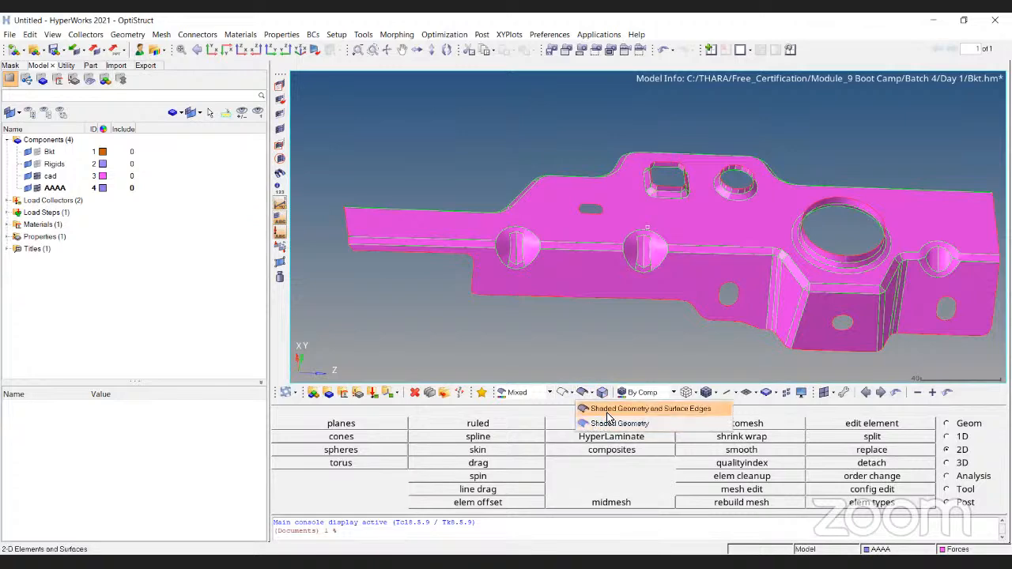
pyautogui.click(614, 423)
pyautogui.keyDown('ctrl'); pyautogui.moveTo(926, 172); pyautogui.dragTo(625, 316); pyautogui.keyUp('ctrl')
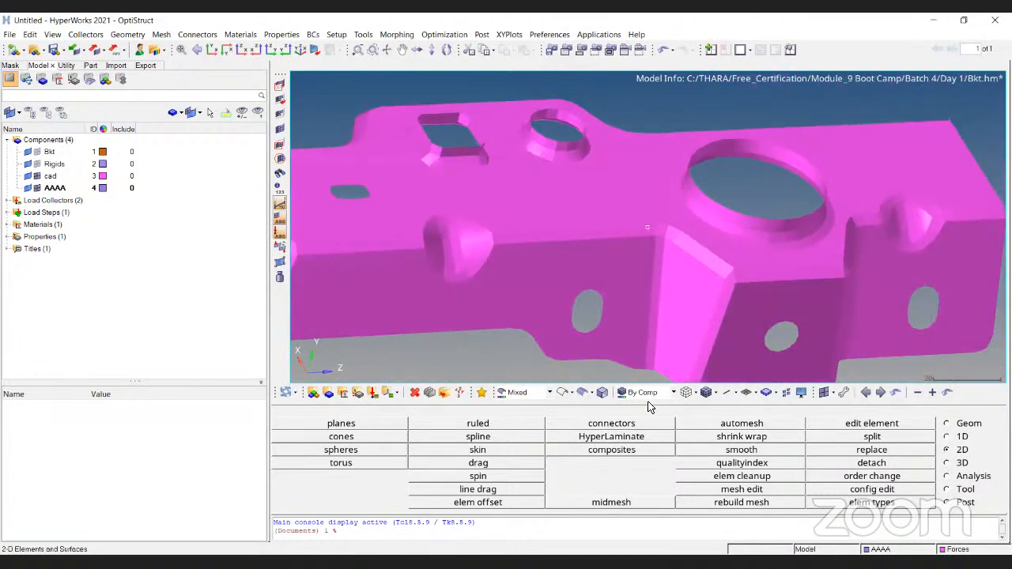
pyautogui.click(591, 394)
pyautogui.click(593, 424)
pyautogui.keyDown('ctrl'); pyautogui.moveTo(445, 178); pyautogui.dragTo(457, 186, button='right'); pyautogui.keyUp('ctrl')
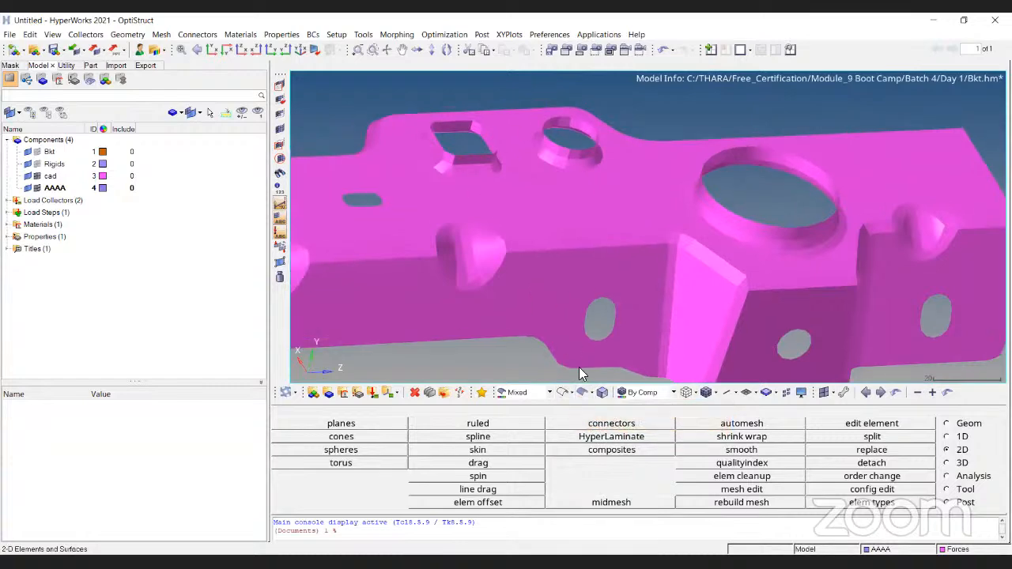
# - Set the geometry display to Shaded Geometry and Surface Edges
pyautogui.click(592, 395)
pyautogui.click(595, 409)
pyautogui.keyDown('ctrl'); pyautogui.scroll(-4, 647, 217); pyautogui.keyUp('ctrl')
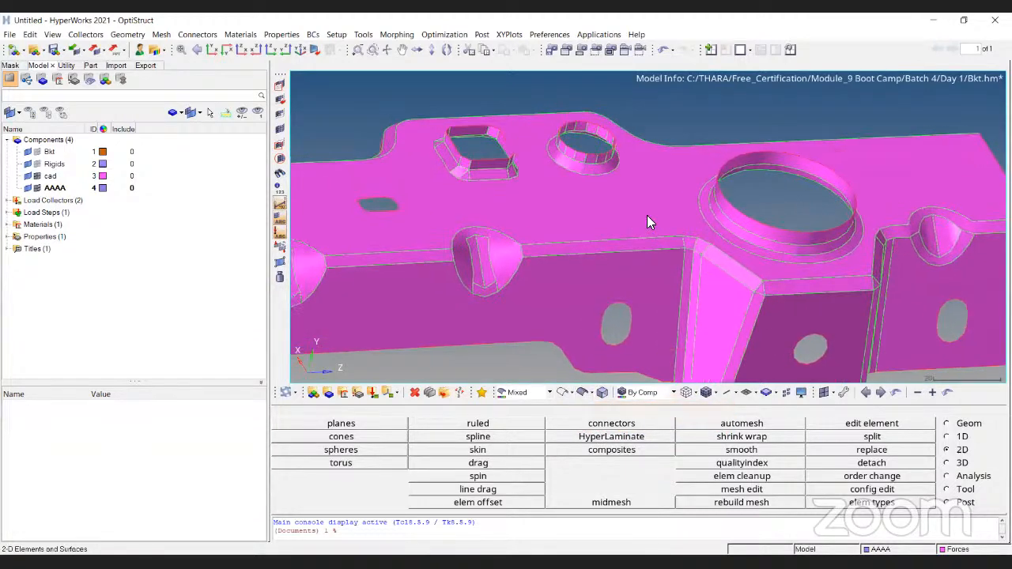
# - Switch the cad geometry to wireframe display and view its edge lines around the bracket's holes
pyautogui.click(562, 395)
pyautogui.keyDown('ctrl'); pyautogui.scroll(-4, 668, 146); pyautogui.keyUp('ctrl')
pyautogui.moveTo(670, 142)
pyautogui.keyDown('ctrl'); pyautogui.mouseDown()
pyautogui.moveTo(704, 201)
pyautogui.moveTo(875, 274)
pyautogui.moveTo(806, 273)
pyautogui.moveTo(836, 209)
pyautogui.moveTo(525, 272)
pyautogui.moveTo(711, 261)
pyautogui.moveTo(695, 261)
pyautogui.moveTo(661, 226)
pyautogui.moveTo(466, 279)
pyautogui.moveTo(731, 96)
pyautogui.moveTo(648, 193)
pyautogui.moveTo(839, 277)
pyautogui.moveTo(672, 256)
pyautogui.moveTo(648, 307)
pyautogui.moveTo(323, 231)
pyautogui.mouseUp(); pyautogui.keyUp('ctrl')
pyautogui.keyDown('ctrl'); pyautogui.scroll(6, 706, 199); pyautogui.keyUp('ctrl')
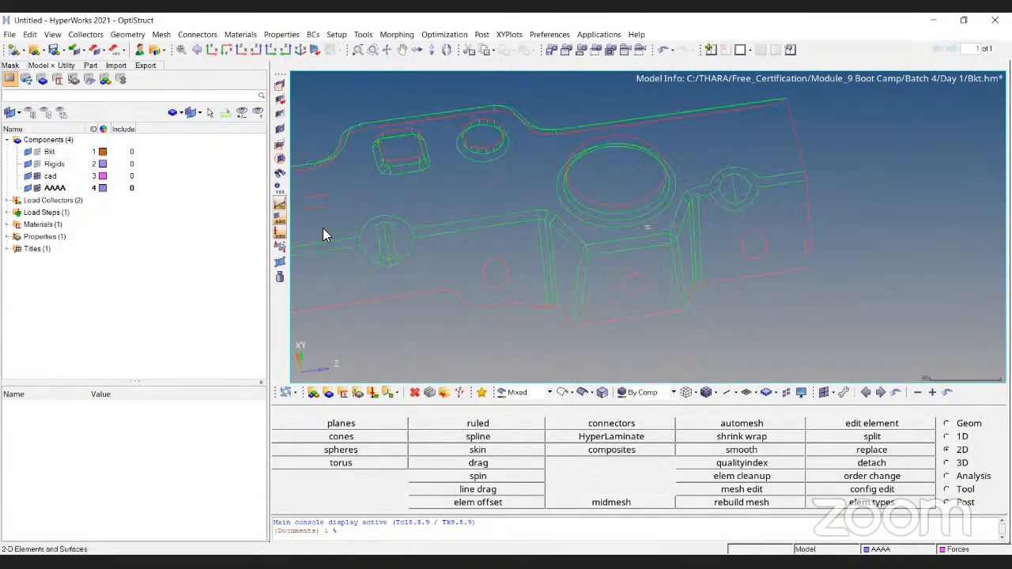
# - Show the Bkt component's elements and hide the cad component's geometry
pyautogui.click(37, 151)
pyautogui.click(29, 177)
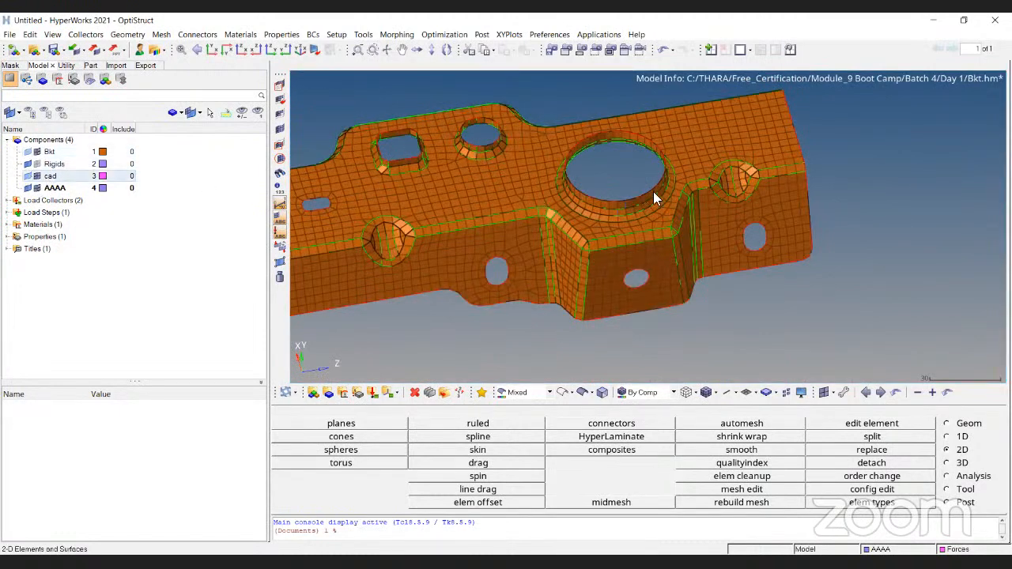
pyautogui.keyDown('ctrl'); pyautogui.moveTo(690, 157); pyautogui.dragTo(754, 150, button='right'); pyautogui.keyUp('ctrl')
pyautogui.keyDown('ctrl'); pyautogui.moveTo(754, 149); pyautogui.dragTo(671, 193); pyautogui.keyUp('ctrl')
pyautogui.keyDown('ctrl'); pyautogui.scroll(2, 694, 362); pyautogui.keyUp('ctrl')
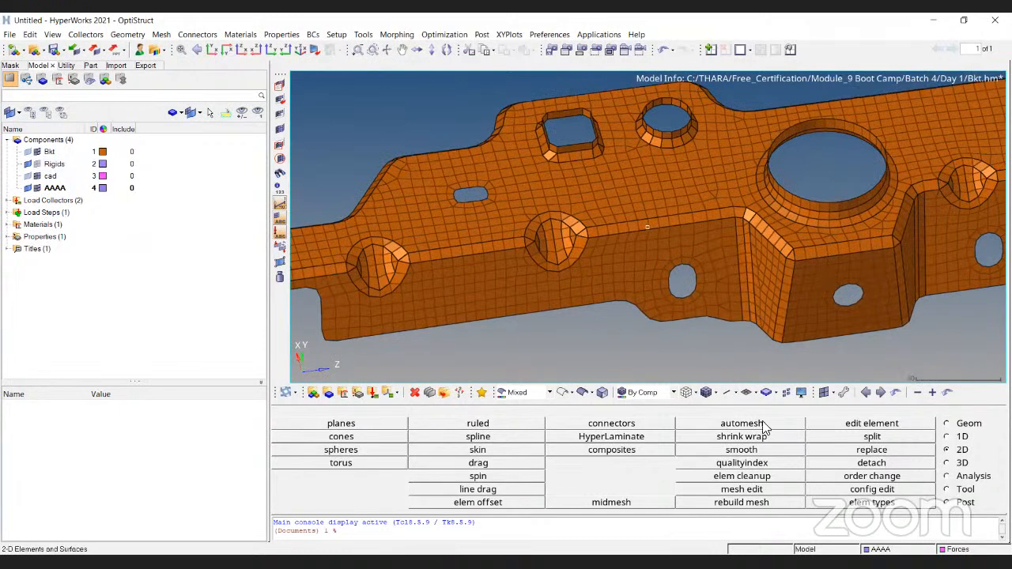
# - Switch the Bkt mesh to wireframe element display and view the elements beside the large hole up close
pyautogui.click(686, 396)
pyautogui.keyDown('ctrl'); pyautogui.moveTo(506, 267); pyautogui.dragTo(595, 224); pyautogui.keyUp('ctrl')
pyautogui.keyDown('ctrl'); pyautogui.scroll(5, 594, 223); pyautogui.keyUp('ctrl')
pyautogui.keyDown('ctrl'); pyautogui.moveTo(594, 224); pyautogui.dragTo(596, 151, button='right'); pyautogui.keyUp('ctrl')
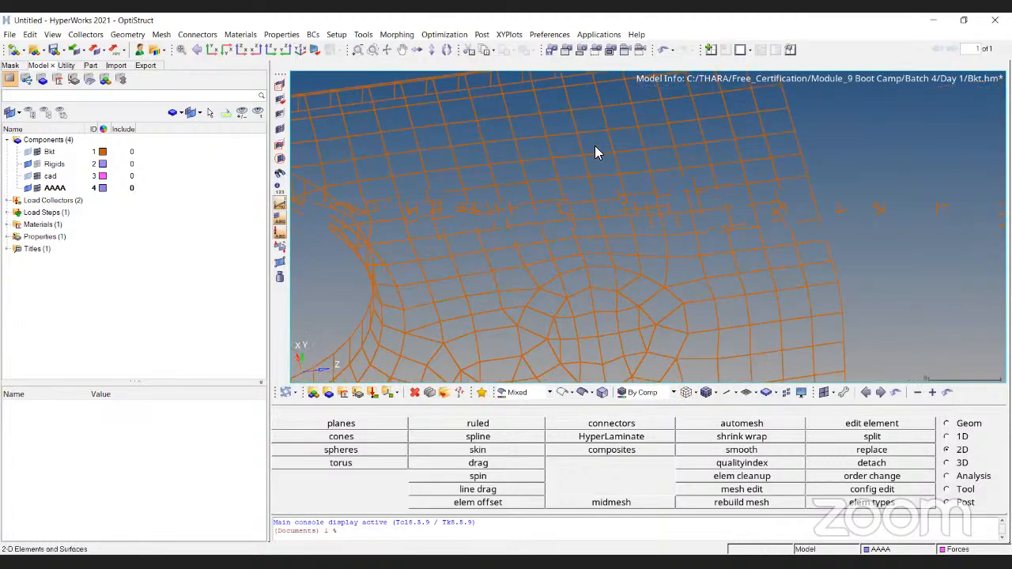
# - Examine the wireframe mesh of the whole bracket from several angles and distances
pyautogui.keyDown('ctrl'); pyautogui.scroll(-5, 601, 156); pyautogui.keyUp('ctrl')
pyautogui.keyDown('ctrl'); pyautogui.scroll(-3, 427, 217); pyautogui.keyUp('ctrl')
pyautogui.keyDown('ctrl'); pyautogui.moveTo(427, 217); pyautogui.dragTo(701, 226, button='right'); pyautogui.keyUp('ctrl')
pyautogui.keyDown('ctrl'); pyautogui.scroll(1, 701, 227); pyautogui.keyUp('ctrl')
pyautogui.keyDown('ctrl'); pyautogui.moveTo(701, 227); pyautogui.dragTo(723, 206); pyautogui.keyUp('ctrl')
pyautogui.keyDown('ctrl'); pyautogui.scroll(5, 642, 163); pyautogui.keyUp('ctrl')
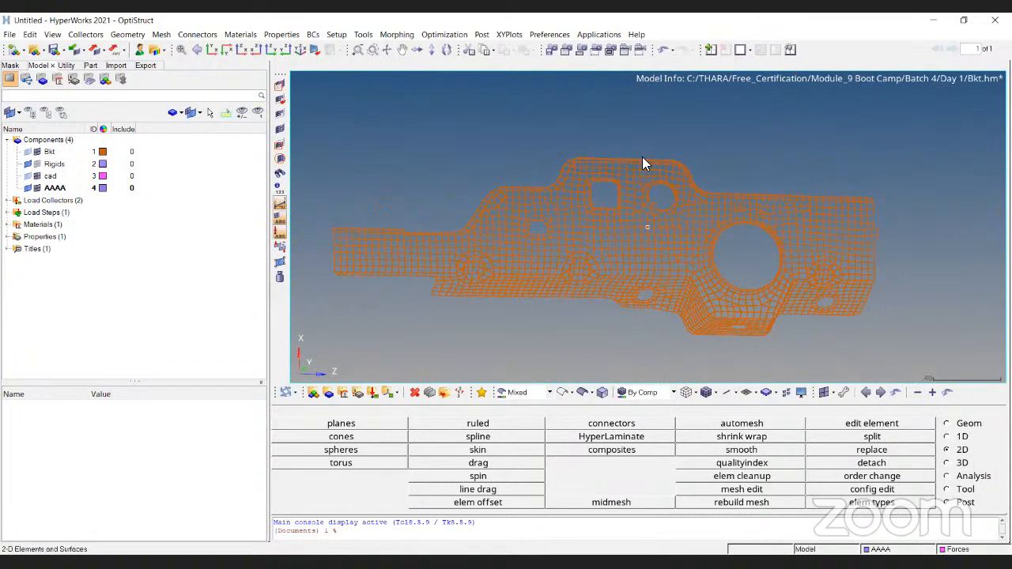
pyautogui.moveTo(662, 205)
pyautogui.keyDown('ctrl'); pyautogui.mouseDown(button='right')
pyautogui.moveTo(688, 262)
pyautogui.moveTo(676, 193)
pyautogui.mouseUp(button='right'); pyautogui.keyUp('ctrl')
pyautogui.keyDown('ctrl'); pyautogui.scroll(-2, 675, 193); pyautogui.keyUp('ctrl')
pyautogui.keyDown('ctrl'); pyautogui.moveTo(660, 199); pyautogui.dragTo(723, 216); pyautogui.keyUp('ctrl')
pyautogui.keyDown('ctrl'); pyautogui.moveTo(810, 261); pyautogui.dragTo(686, 207, button='right'); pyautogui.keyUp('ctrl')
pyautogui.keyDown('ctrl'); pyautogui.moveTo(687, 207); pyautogui.dragTo(769, 154); pyautogui.keyUp('ctrl')
# - Display the Bkt mesh as shaded elements with mesh lines and view its top face and corner gussets
pyautogui.click(707, 393)
pyautogui.keyDown('ctrl'); pyautogui.moveTo(687, 162); pyautogui.dragTo(664, 192); pyautogui.keyUp('ctrl')
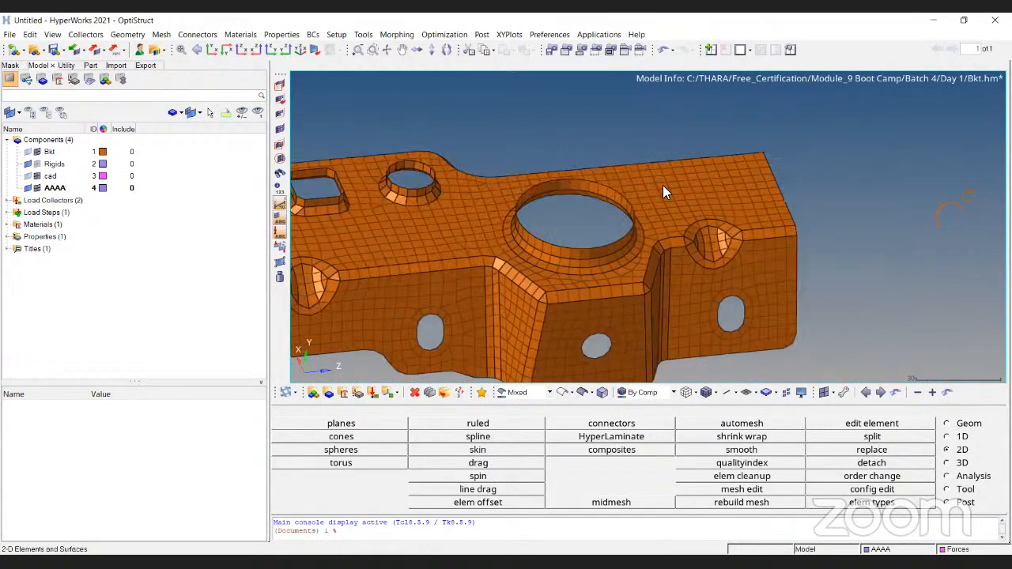
pyautogui.keyDown('ctrl'); pyautogui.scroll(-4, 670, 182); pyautogui.keyUp('ctrl')
pyautogui.keyDown('ctrl'); pyautogui.moveTo(671, 182); pyautogui.dragTo(783, 176, button='right'); pyautogui.keyUp('ctrl')
pyautogui.keyDown('ctrl'); pyautogui.scroll(4, 630, 165); pyautogui.keyUp('ctrl')
pyautogui.keyDown('ctrl'); pyautogui.moveTo(725, 186); pyautogui.dragTo(713, 178, button='right'); pyautogui.keyUp('ctrl')
pyautogui.moveTo(713, 178)
pyautogui.keyDown('ctrl'); pyautogui.mouseDown()
pyautogui.moveTo(674, 249)
pyautogui.moveTo(679, 310)
pyautogui.moveTo(705, 215)
pyautogui.moveTo(854, 269)
pyautogui.moveTo(611, 176)
pyautogui.mouseUp(); pyautogui.keyUp('ctrl')
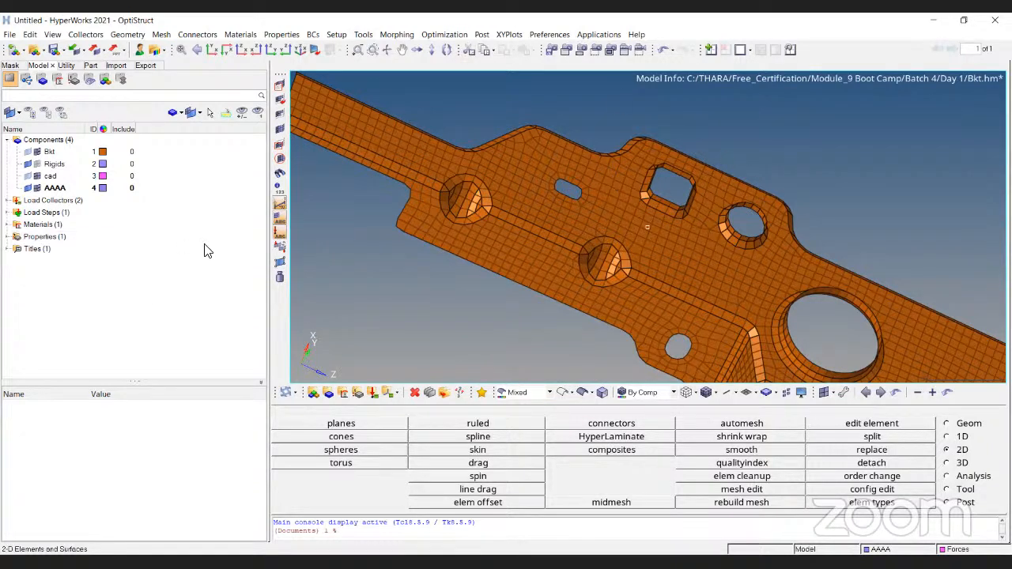
# - Expand the materials and properties in the model browser and review the Bkt property's card image, material and thickness
pyautogui.click(7, 226)
pyautogui.click(8, 249)
pyautogui.click(41, 252)
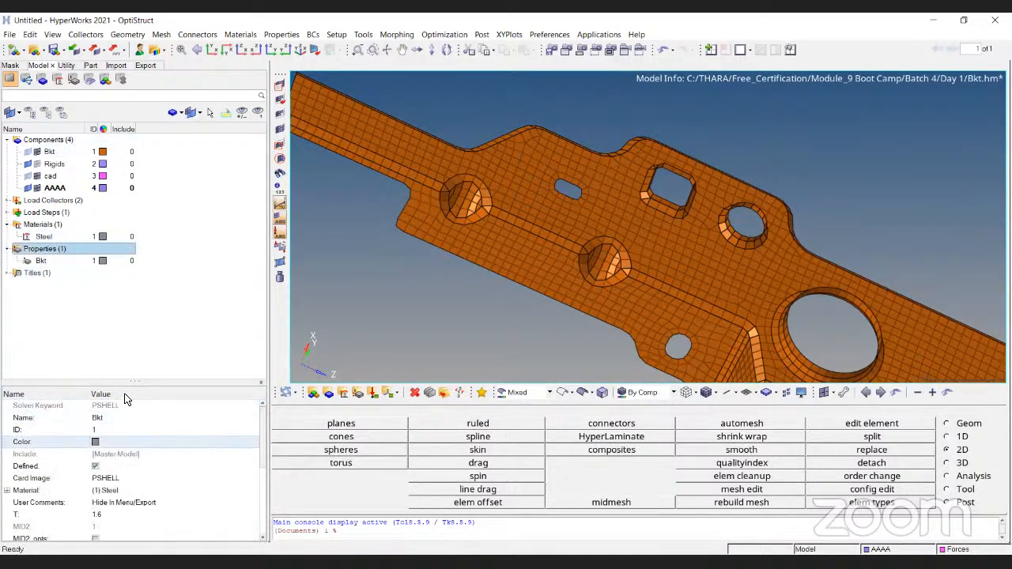
pyautogui.moveTo(137, 382); pyautogui.dragTo(135, 266)
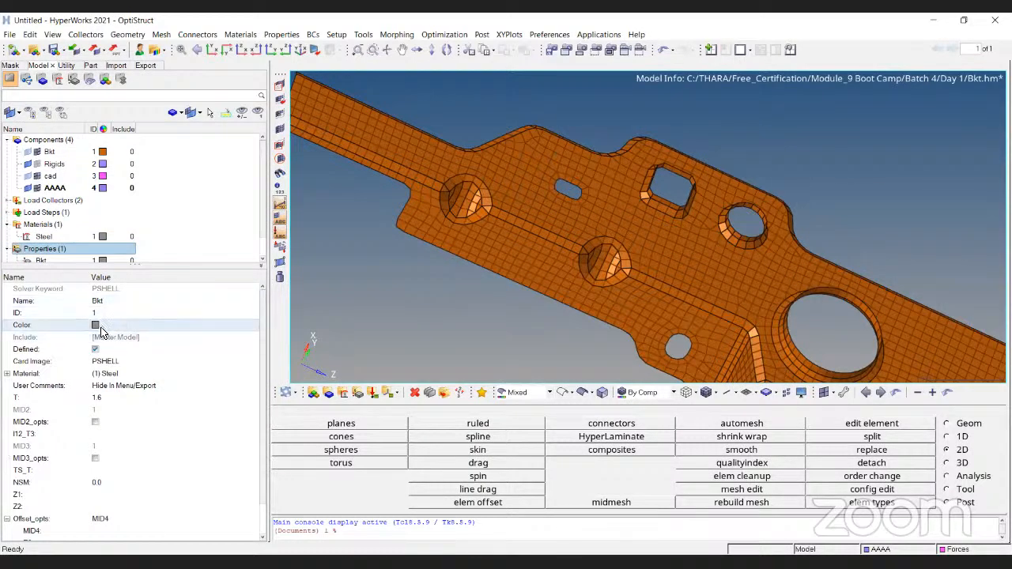
pyautogui.click(110, 361)
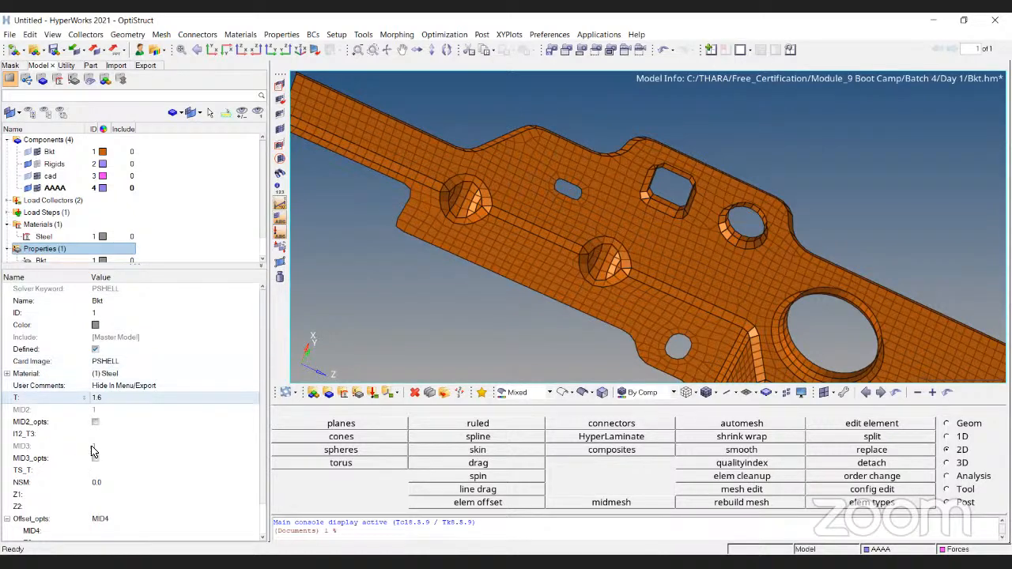
pyautogui.moveTo(138, 268); pyautogui.dragTo(147, 366)
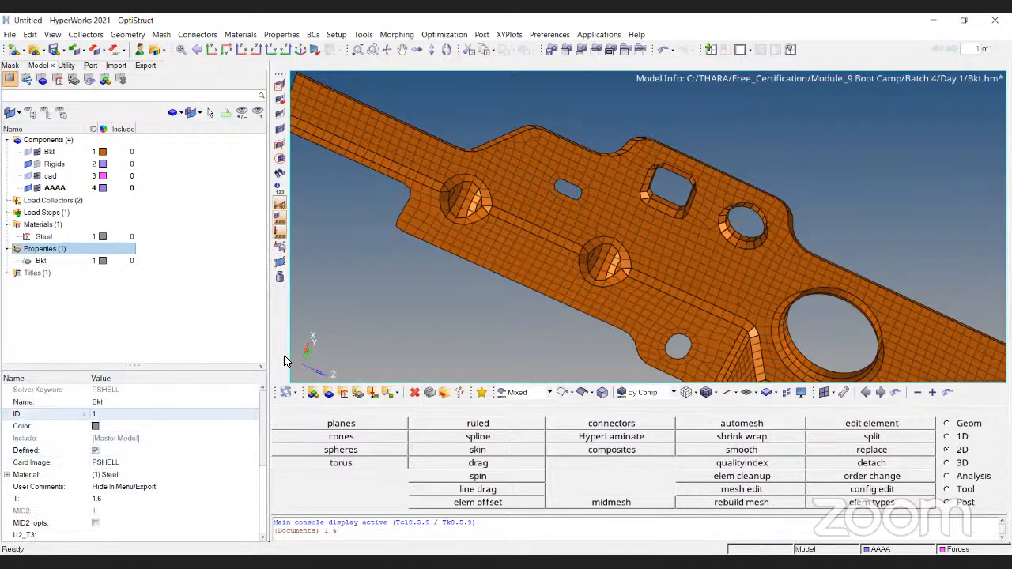
# - Review the different ways to start creating a property or other entity, without creating anything
pyautogui.click(357, 394)
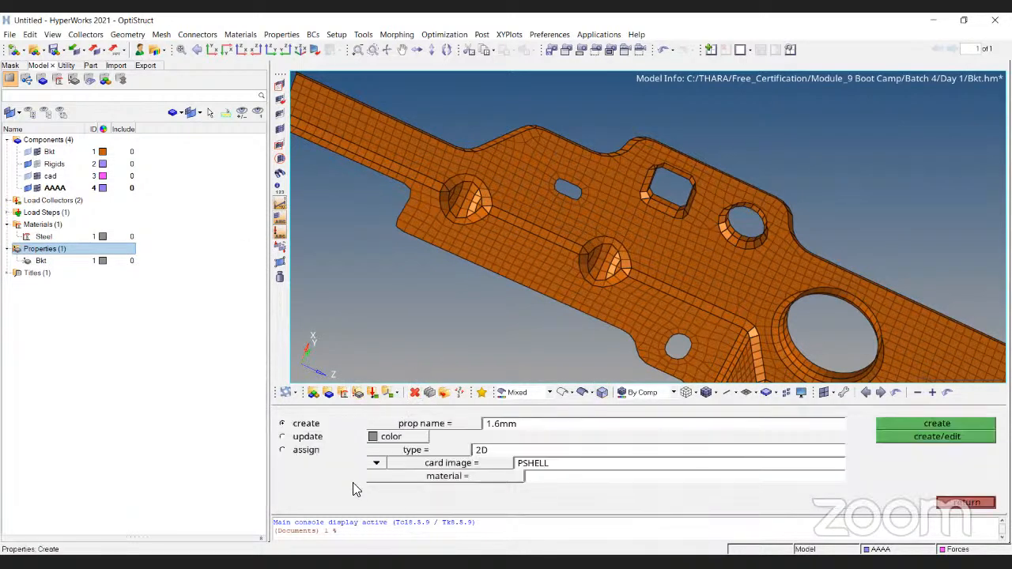
pyautogui.click(979, 503)
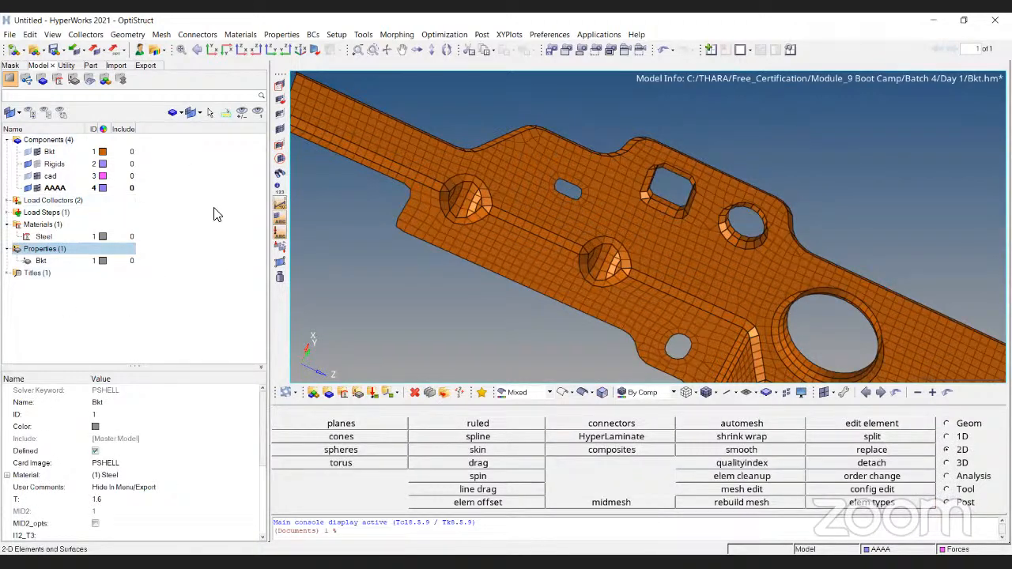
pyautogui.rightClick(191, 223)
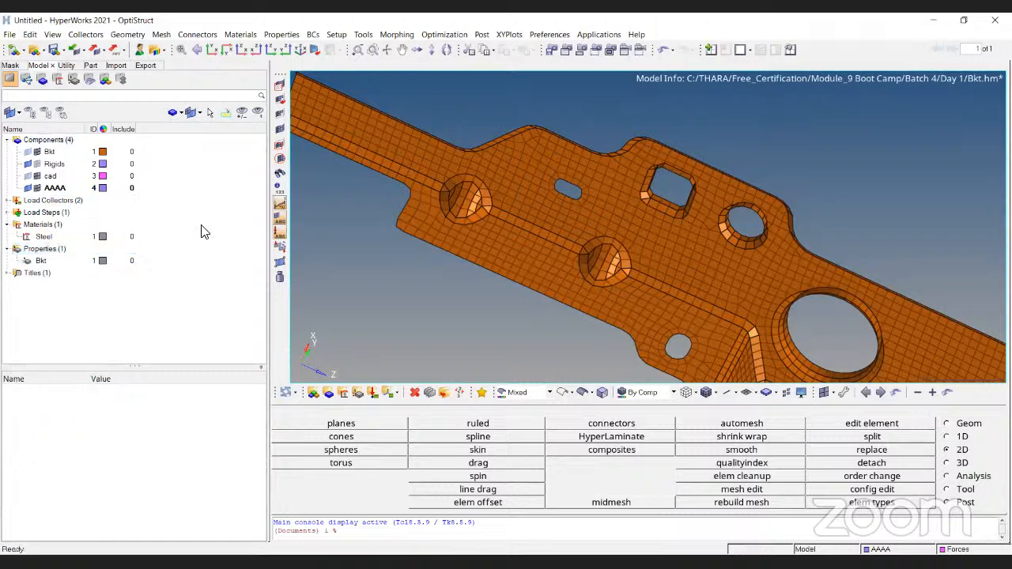
pyautogui.moveTo(237, 226)
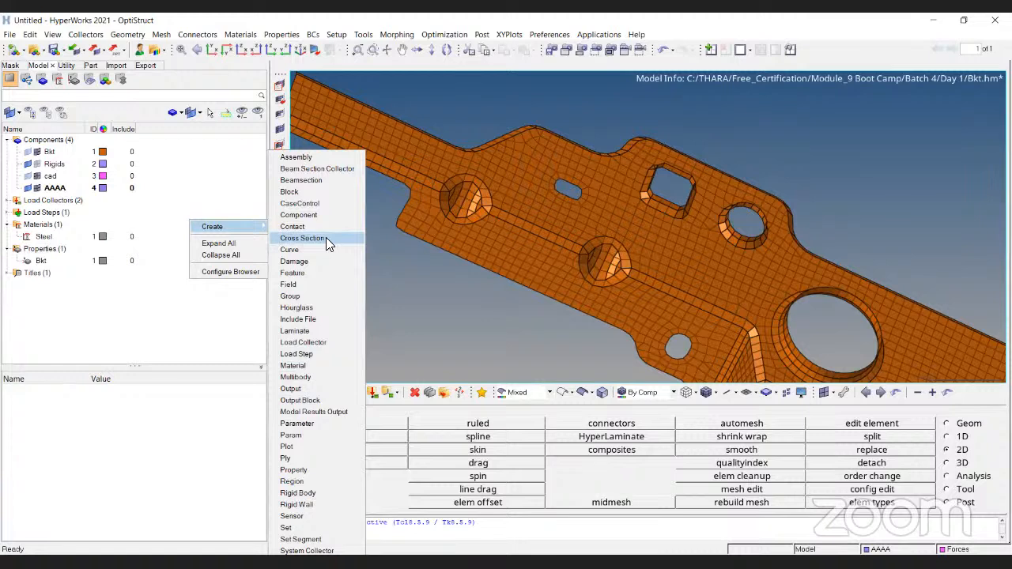
pyautogui.click(221, 339)
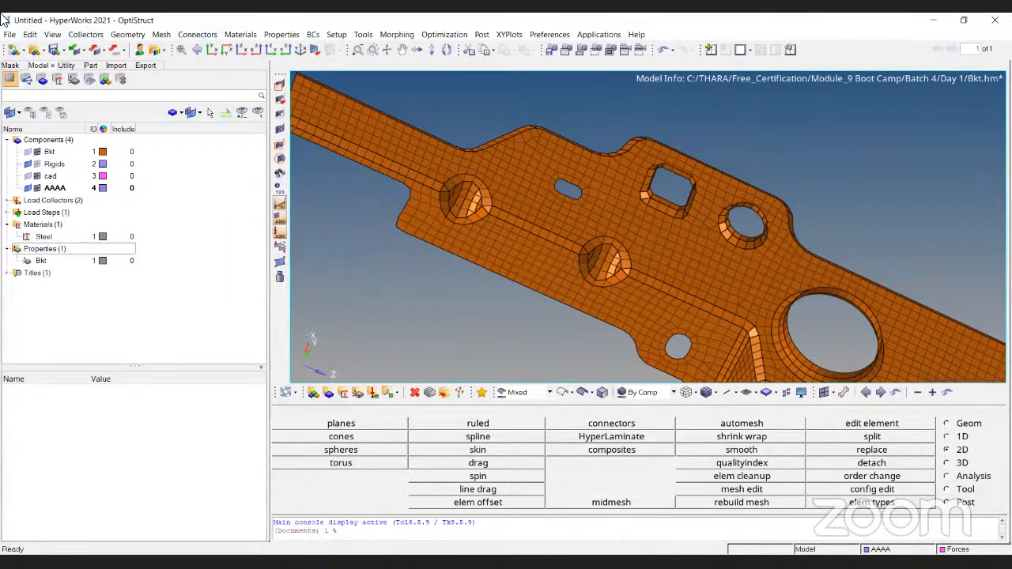
pyautogui.click(290, 36)
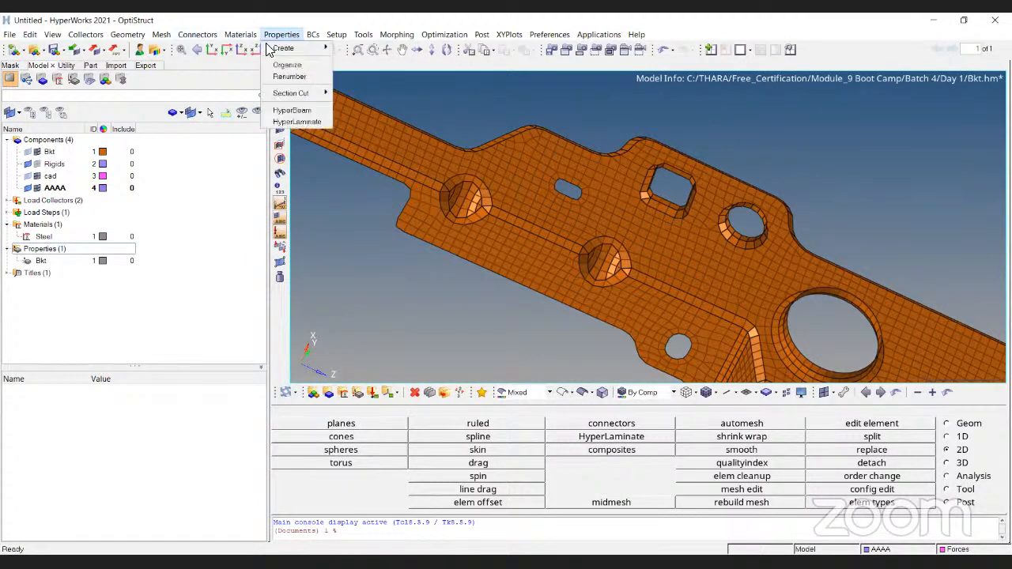
pyautogui.moveTo(127, 35)
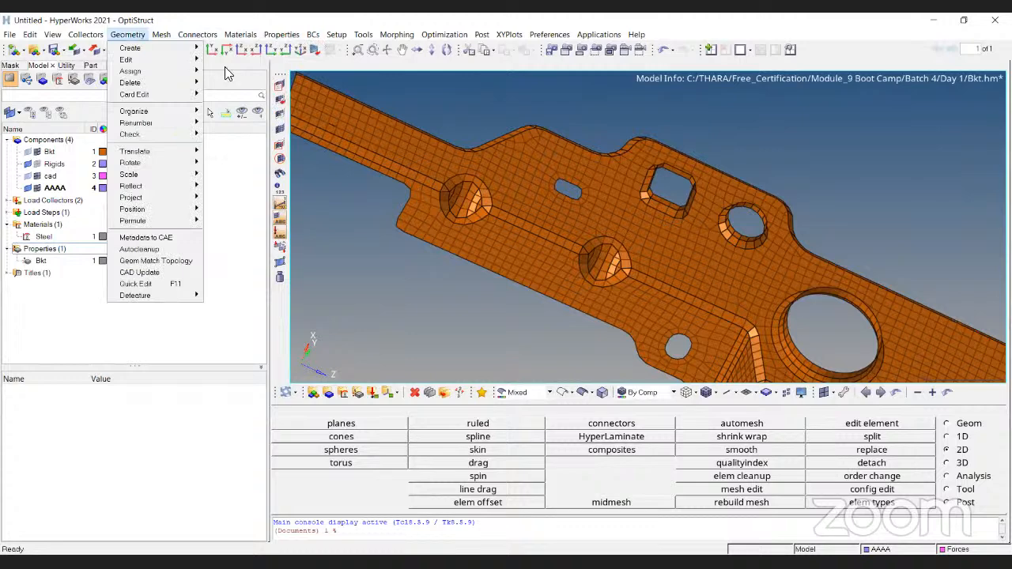
pyautogui.moveTo(197, 35)
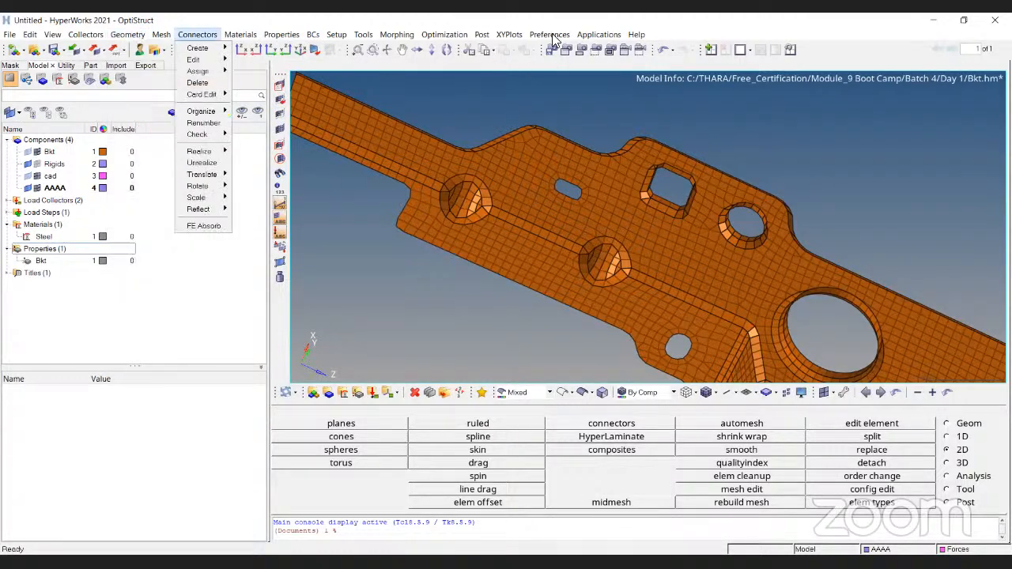
pyautogui.click(514, 360)
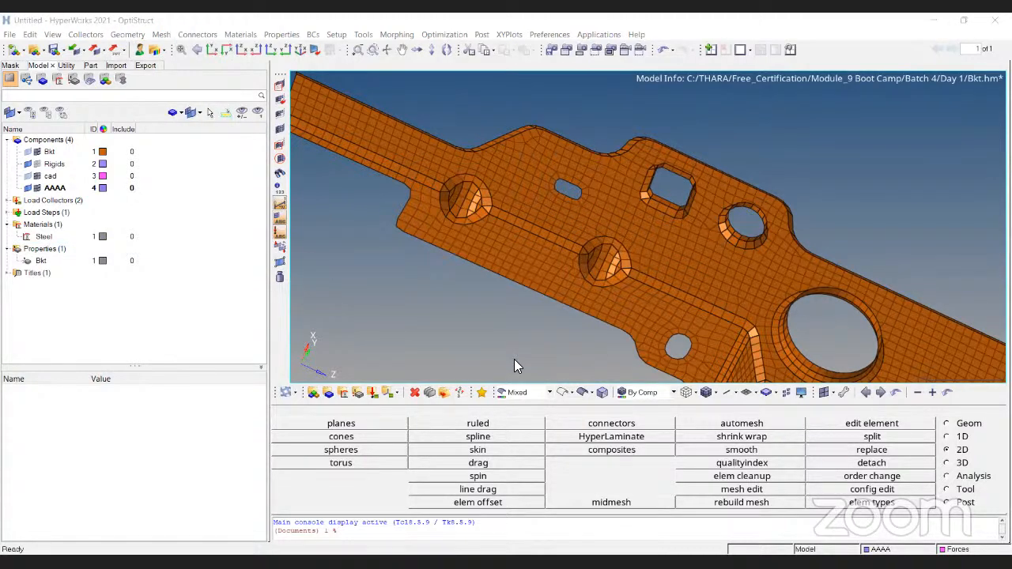
# - Switch to the presentation and advance from the Topology slide to the Geometry Editing slide
pyautogui.hotkey('alt', 'Tab')
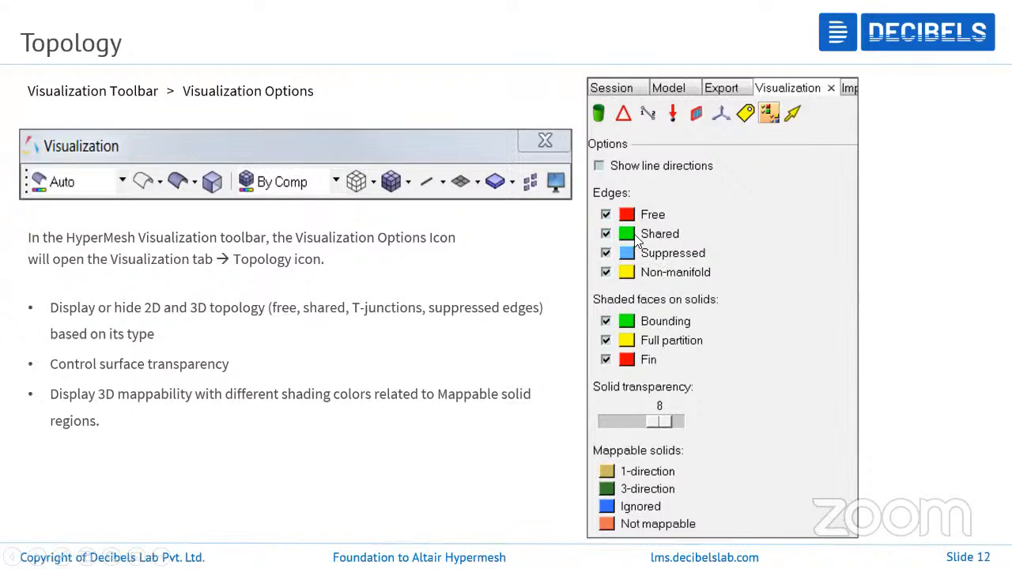
pyautogui.click(439, 209)
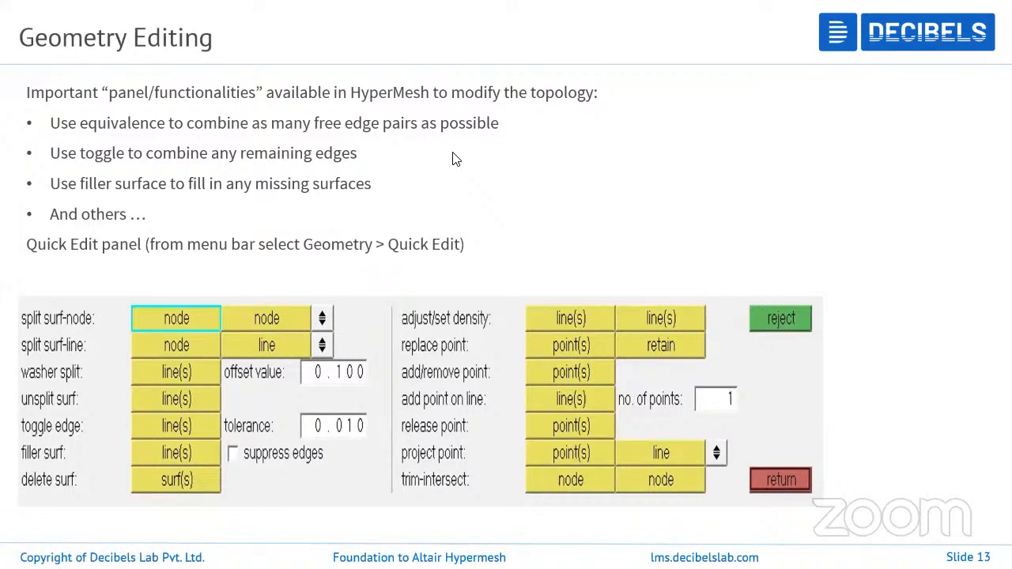
# - Switch to the HyperMesh session with Missig cad.hm and inspect part1 from the XY plane view and other angles
pyautogui.hotkey('alt', 'Tab')
pyautogui.scroll(-3, 532, 299)
pyautogui.keyDown('ctrl'); pyautogui.moveTo(667, 303); pyautogui.dragTo(542, 194); pyautogui.keyUp('ctrl')
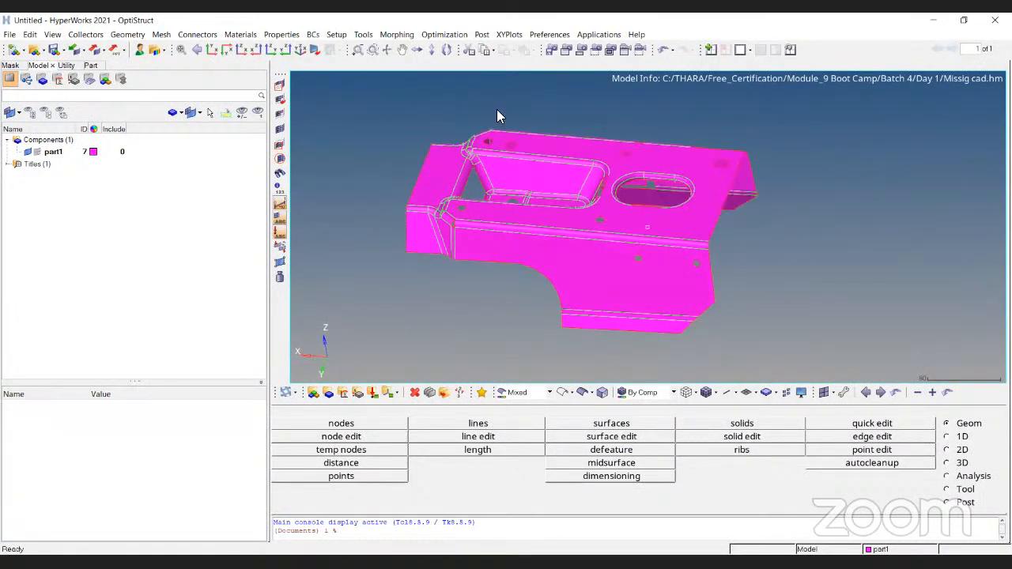
pyautogui.click(211, 50)
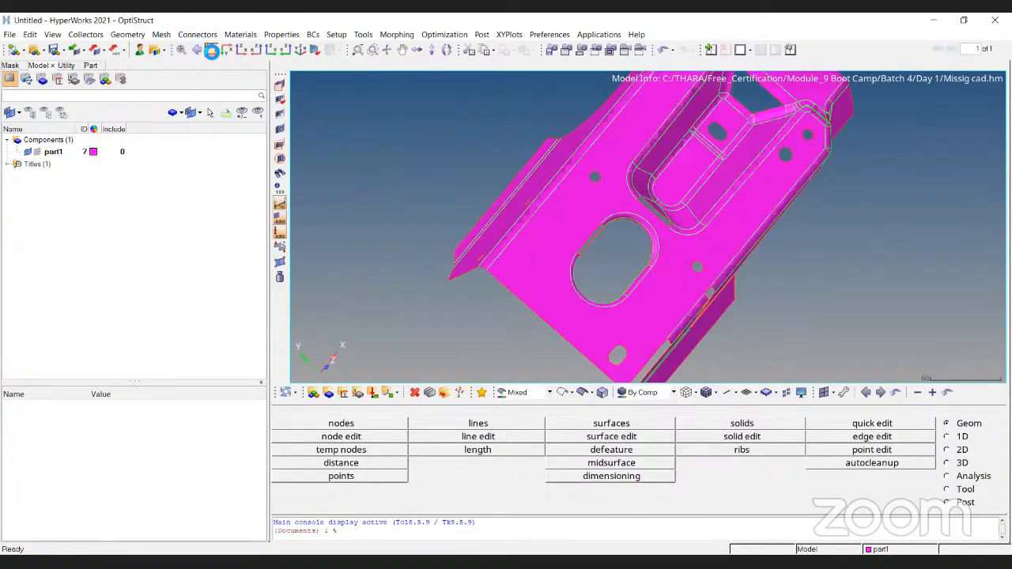
pyautogui.keyDown('ctrl'); pyautogui.moveTo(883, 281); pyautogui.dragTo(690, 250); pyautogui.keyUp('ctrl')
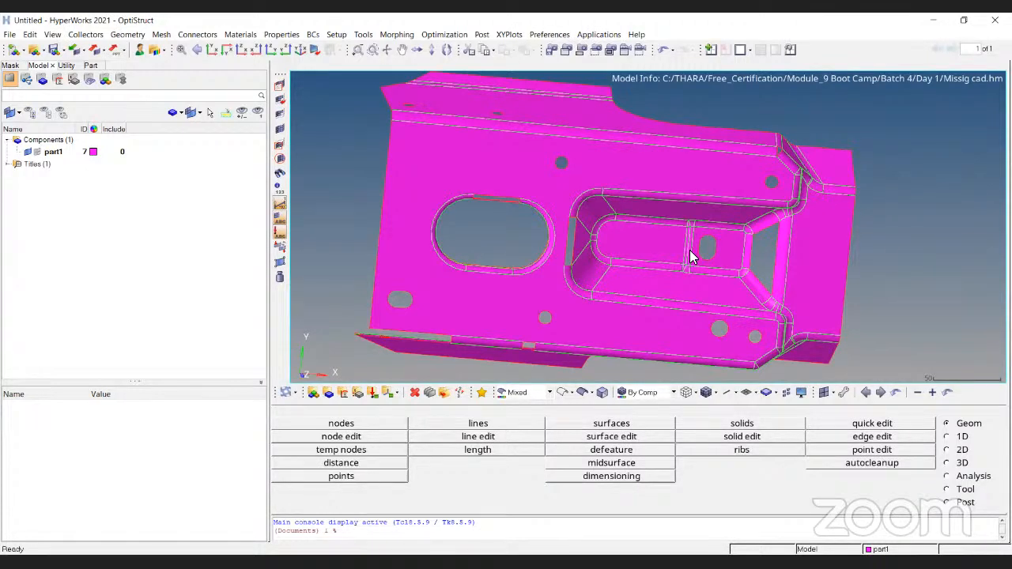
# - Display the geometry in wireframe and examine part1's free and shared edges along its upper flange and corner
pyautogui.click(561, 393)
pyautogui.keyDown('ctrl'); pyautogui.moveTo(688, 320); pyautogui.dragTo(527, 157); pyautogui.keyUp('ctrl')
pyautogui.keyDown('ctrl'); pyautogui.moveTo(551, 104); pyautogui.dragTo(570, 155, button='right'); pyautogui.keyUp('ctrl')
pyautogui.keyDown('ctrl'); pyautogui.moveTo(570, 155); pyautogui.dragTo(549, 162); pyautogui.keyUp('ctrl')
pyautogui.keyDown('ctrl'); pyautogui.scroll(1, 549, 161); pyautogui.keyUp('ctrl')
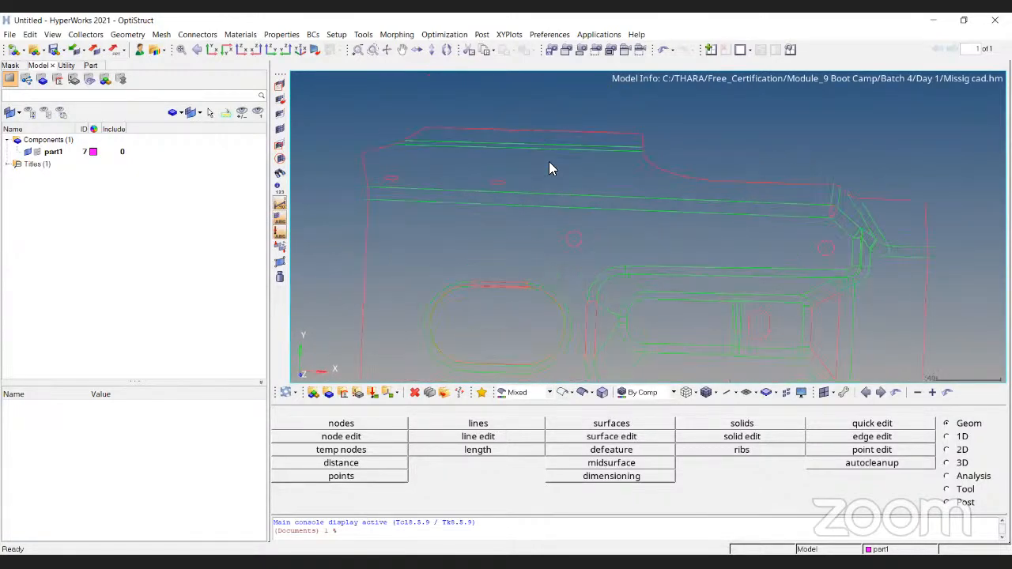
pyautogui.scroll(-3, 668, 219)
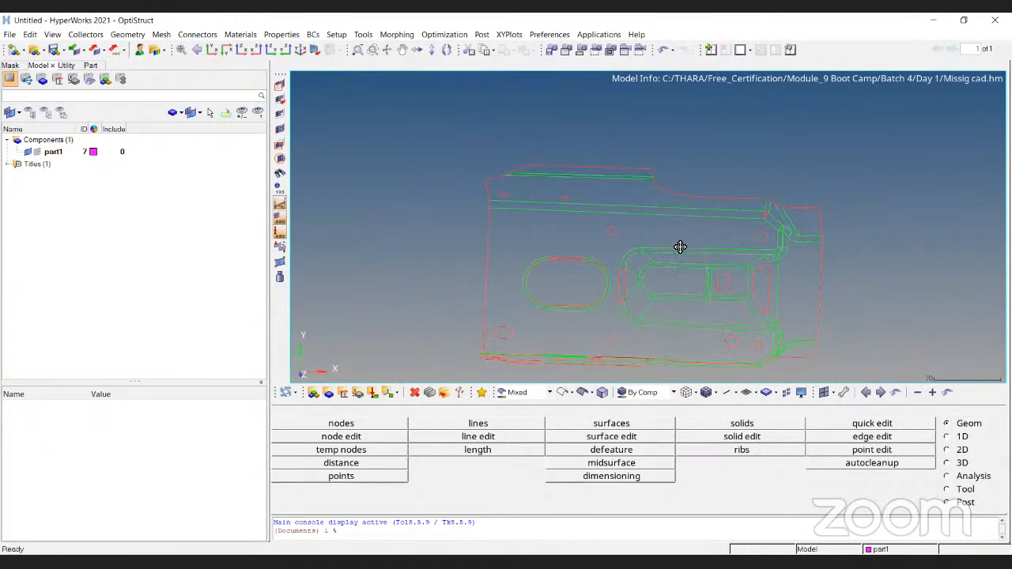
pyautogui.keyDown('ctrl'); pyautogui.moveTo(672, 250); pyautogui.dragTo(445, 171); pyautogui.keyUp('ctrl')
pyautogui.scroll(3, 514, 265)
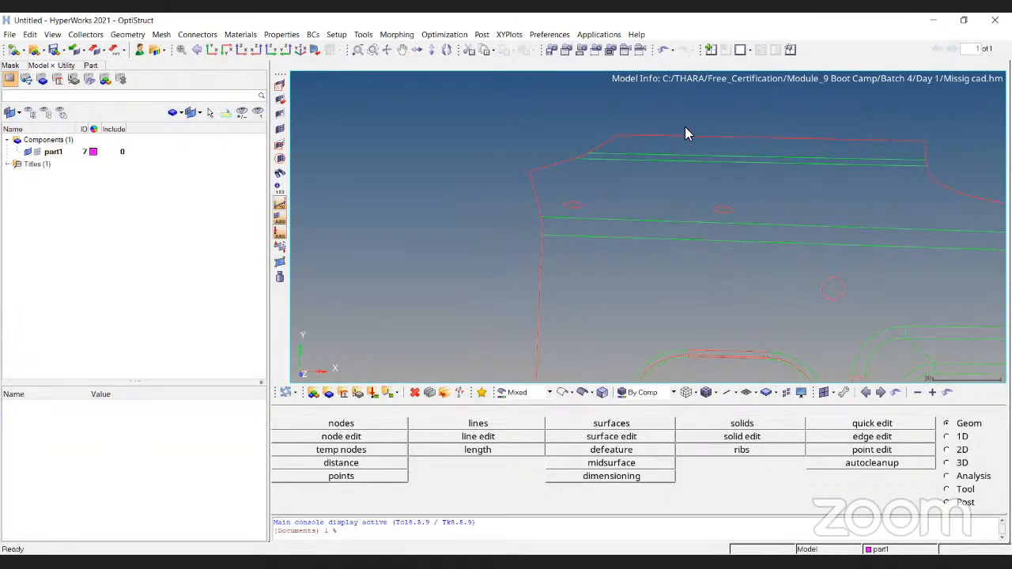
pyautogui.keyDown('ctrl'); pyautogui.moveTo(813, 147); pyautogui.dragTo(560, 156, button='right'); pyautogui.keyUp('ctrl')
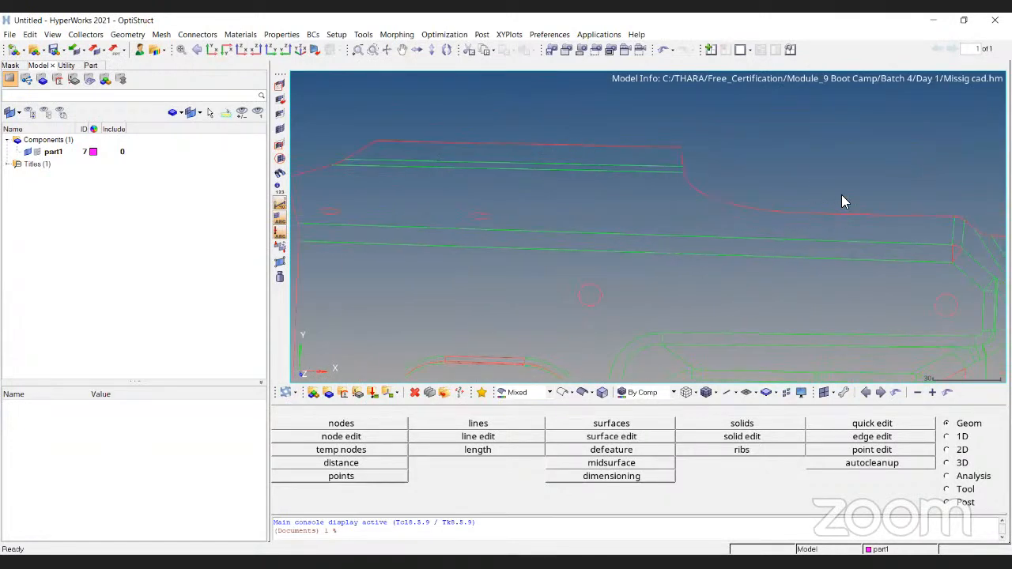
pyautogui.keyDown('ctrl'); pyautogui.moveTo(900, 212); pyautogui.dragTo(671, 155, button='right'); pyautogui.keyUp('ctrl')
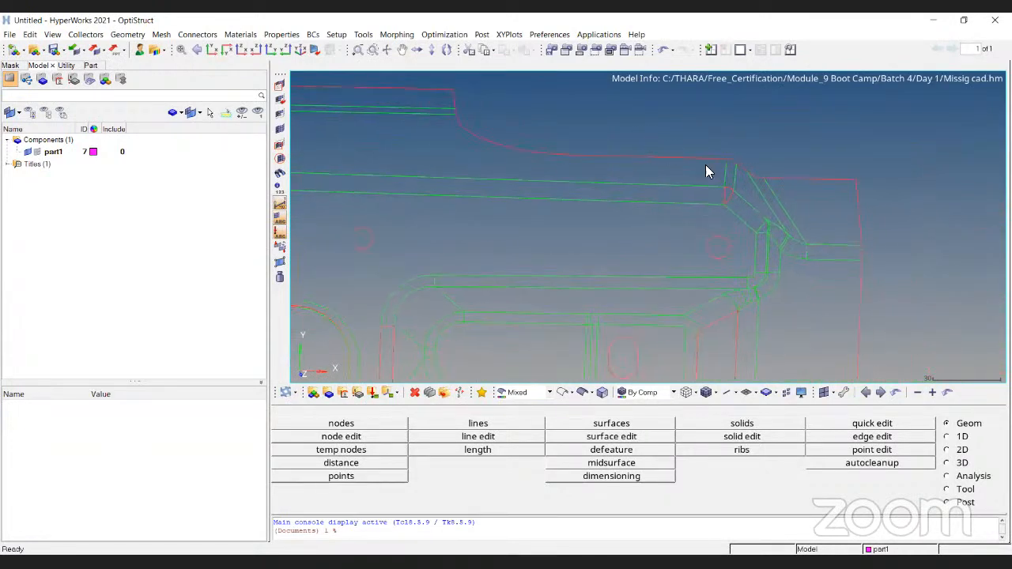
# - Return the geometry to shaded surfaces with edges and change part1's color to dark blue
pyautogui.click(582, 392)
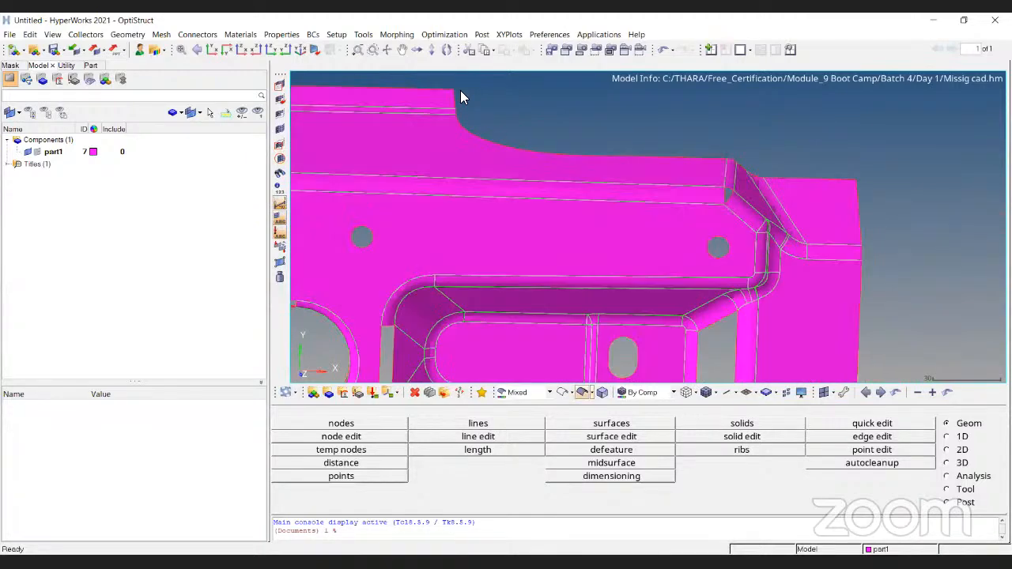
pyautogui.click(94, 151)
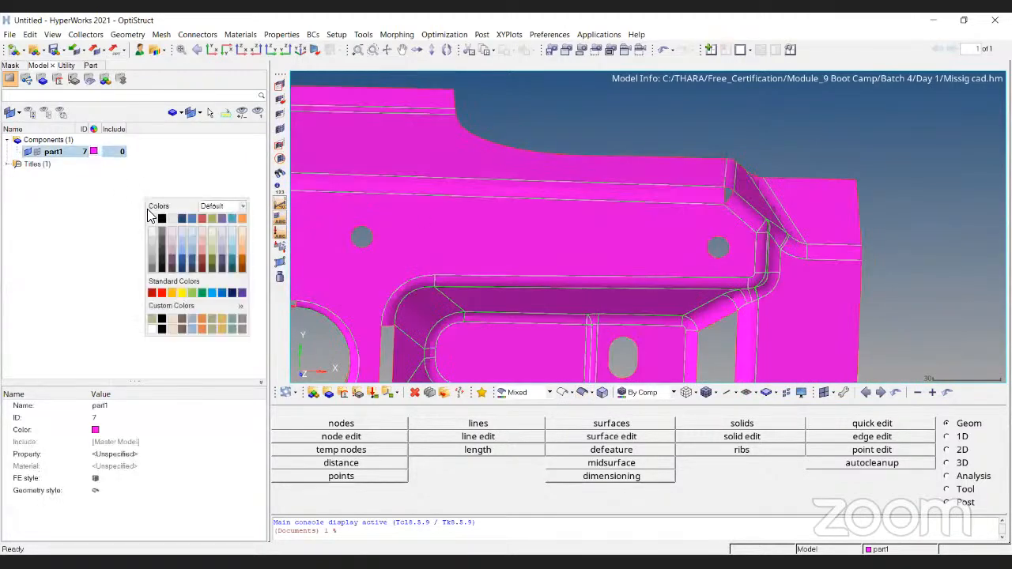
pyautogui.click(190, 264)
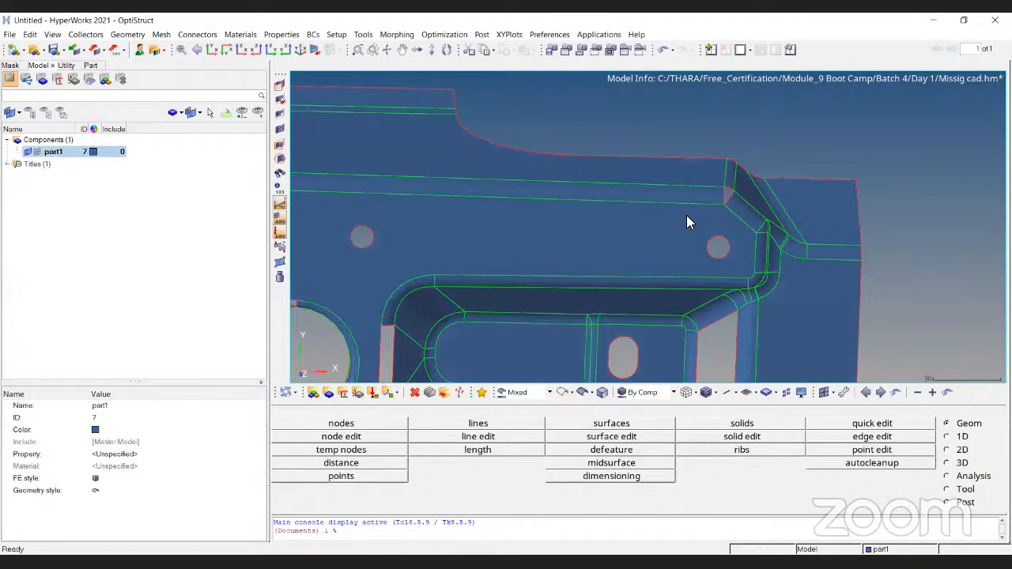
# - Examine the red free edges of the outer boundary and the green shared edges along part1's upper flange
pyautogui.keyDown('ctrl'); pyautogui.scroll(-4, 700, 140); pyautogui.keyUp('ctrl')
pyautogui.keyDown('ctrl'); pyautogui.moveTo(583, 159); pyautogui.dragTo(557, 137); pyautogui.keyUp('ctrl')
pyautogui.keyDown('ctrl'); pyautogui.scroll(5, 556, 136); pyautogui.keyUp('ctrl')
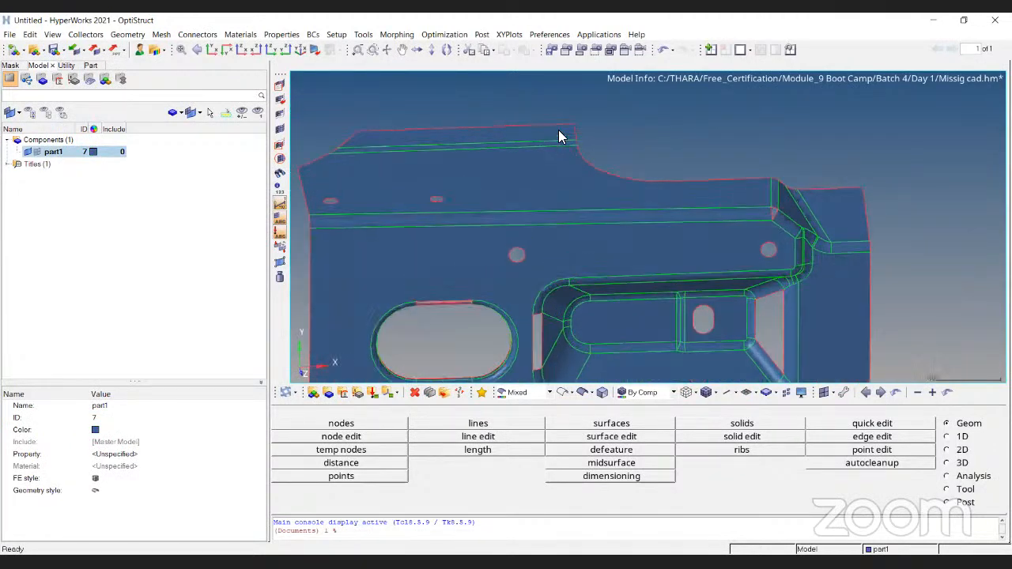
pyautogui.keyDown('ctrl'); pyautogui.moveTo(932, 219); pyautogui.dragTo(706, 228, button='right'); pyautogui.keyUp('ctrl')
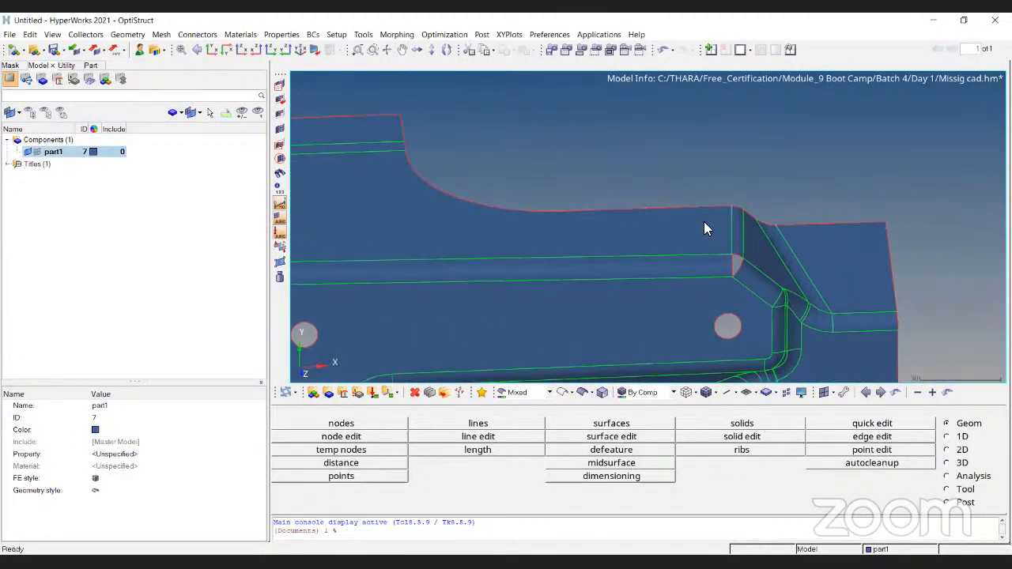
pyautogui.keyDown('ctrl'); pyautogui.scroll(-4, 771, 200); pyautogui.keyUp('ctrl')
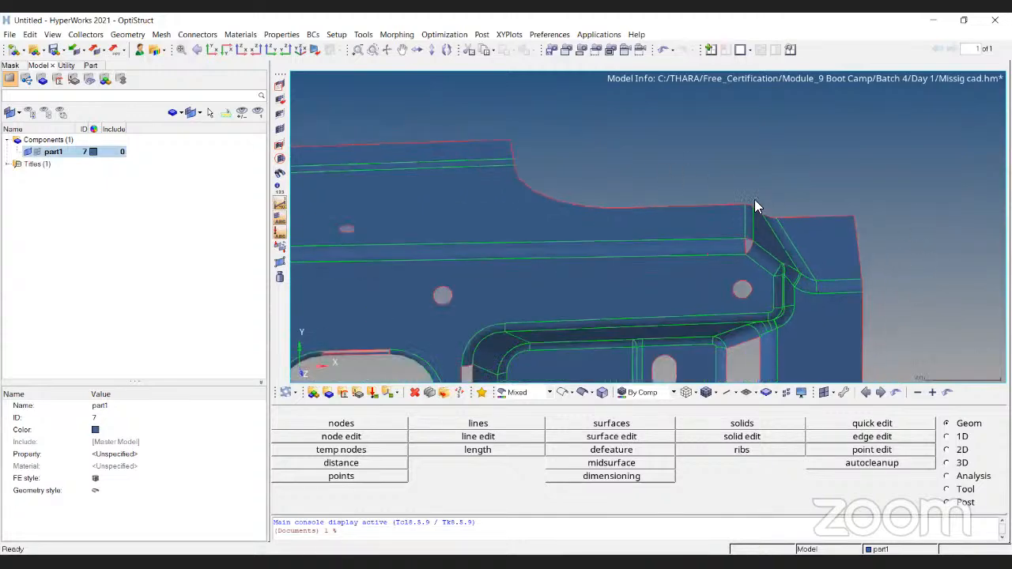
pyautogui.keyDown('ctrl'); pyautogui.moveTo(723, 258); pyautogui.dragTo(896, 209, button='right'); pyautogui.keyUp('ctrl')
pyautogui.keyDown('ctrl'); pyautogui.scroll(4, 443, 173); pyautogui.keyUp('ctrl')
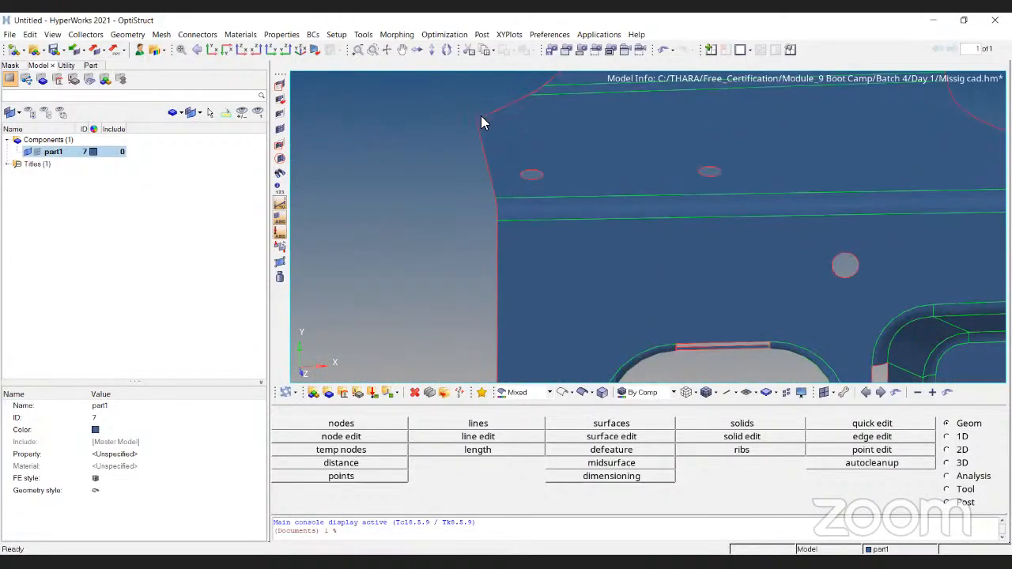
pyautogui.keyDown('ctrl'); pyautogui.scroll(4, 483, 122); pyautogui.keyUp('ctrl')
pyautogui.moveTo(422, 259)
pyautogui.keyDown('ctrl'); pyautogui.mouseDown()
pyautogui.moveTo(418, 290)
pyautogui.moveTo(476, 256)
pyautogui.mouseUp(); pyautogui.keyUp('ctrl')
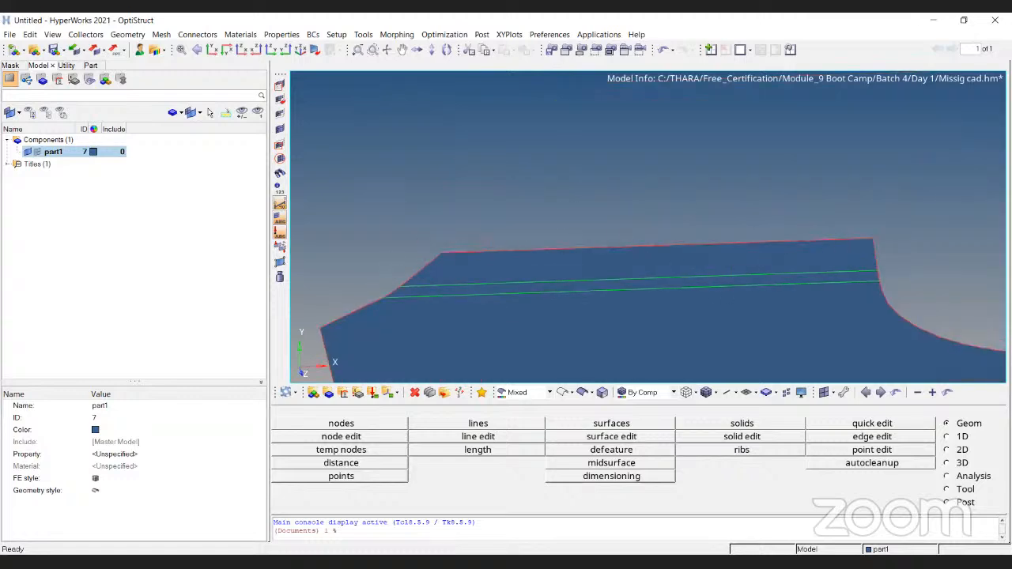
pyautogui.keyDown('ctrl'); pyautogui.scroll(2, 845, 220); pyautogui.keyUp('ctrl')
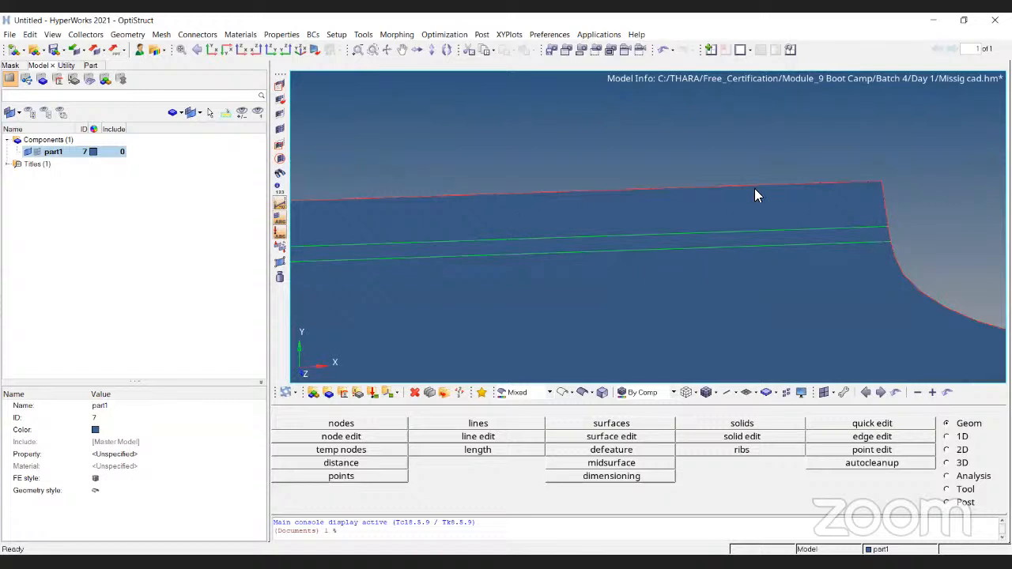
pyautogui.keyDown('ctrl'); pyautogui.moveTo(839, 241); pyautogui.dragTo(854, 225); pyautogui.keyUp('ctrl')
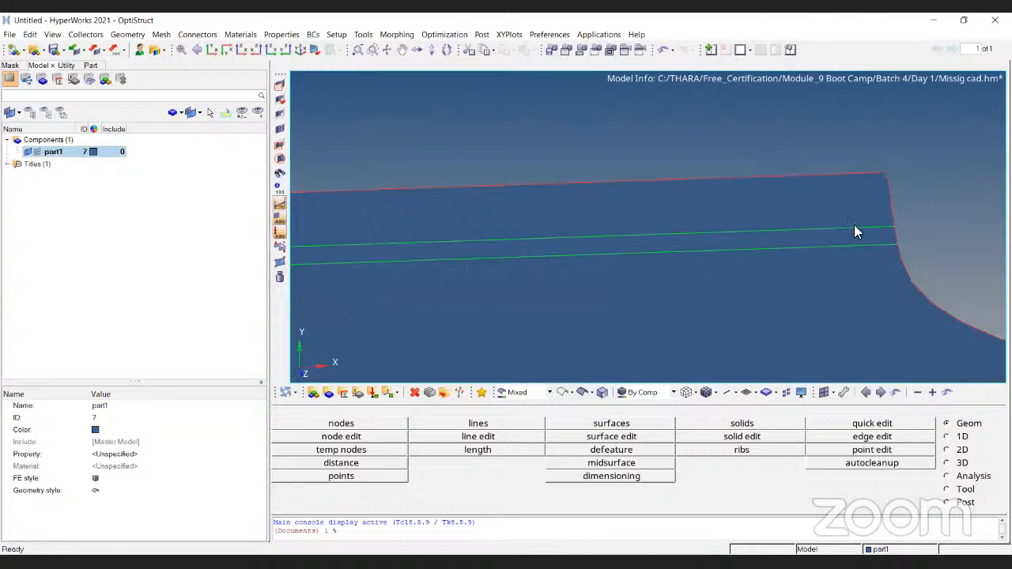
pyautogui.keyDown('ctrl'); pyautogui.scroll(3, 858, 224); pyautogui.keyUp('ctrl')
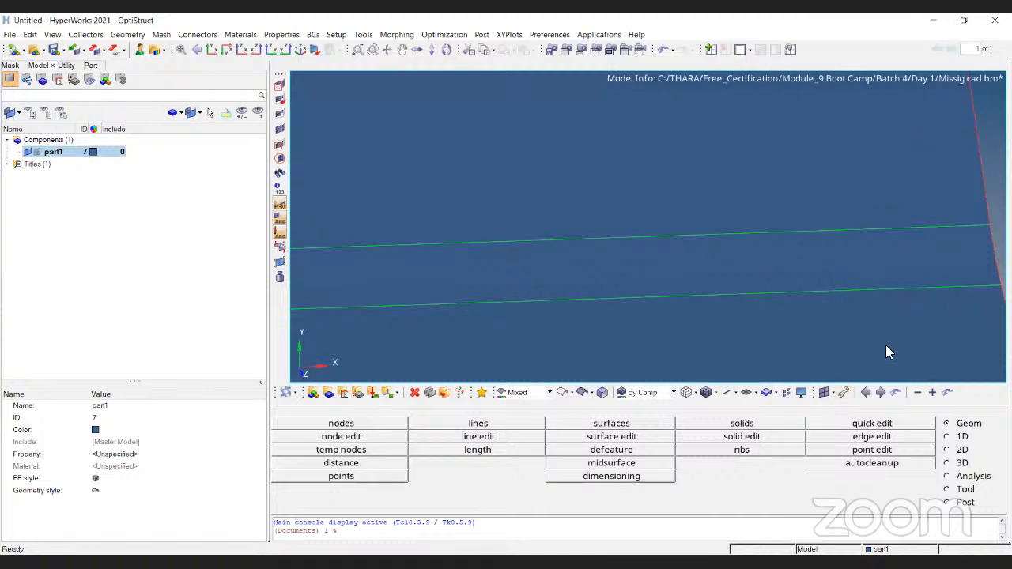
pyautogui.keyDown('ctrl'); pyautogui.scroll(-5, 854, 237); pyautogui.keyUp('ctrl')
pyautogui.keyDown('ctrl'); pyautogui.scroll(2, 655, 328); pyautogui.keyUp('ctrl')
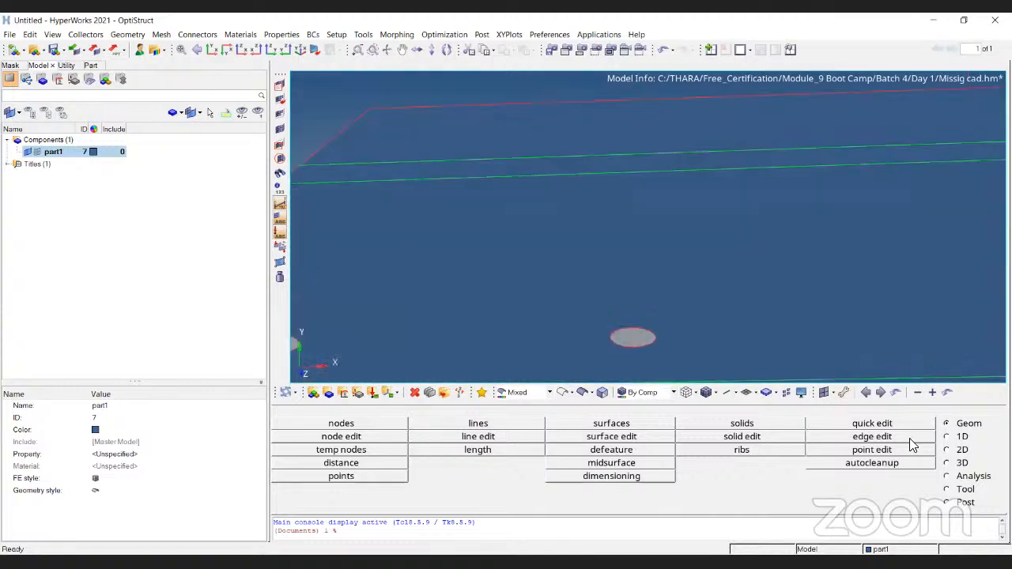
# - Split the upper flange surface with quick edit's split surf-line, adding an edge between the main fold and the upper bend
pyautogui.click(914, 426)
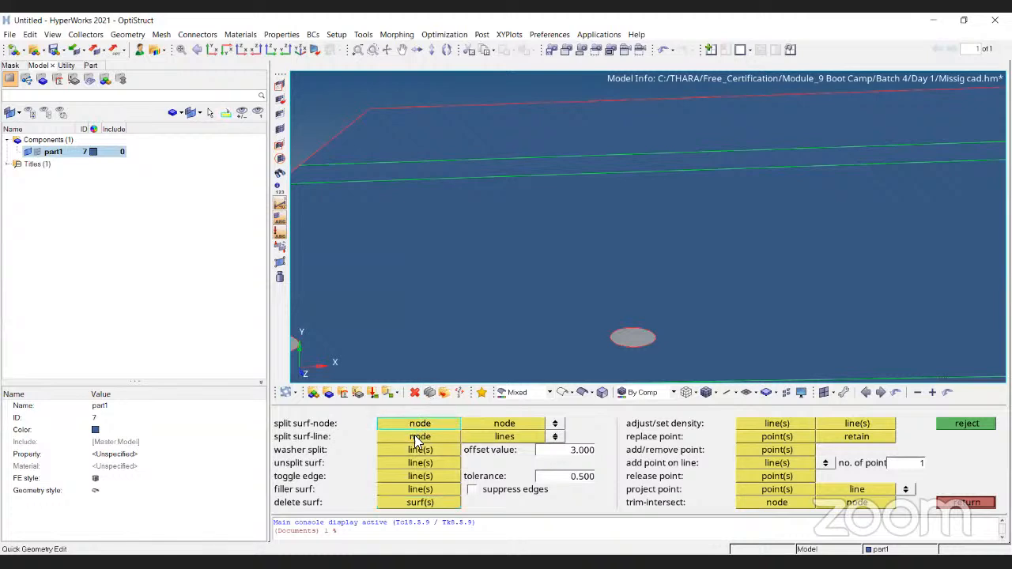
pyautogui.click(415, 436)
pyautogui.keyDown('ctrl'); pyautogui.scroll(-3, 332, 191); pyautogui.keyUp('ctrl')
pyautogui.click(314, 180)
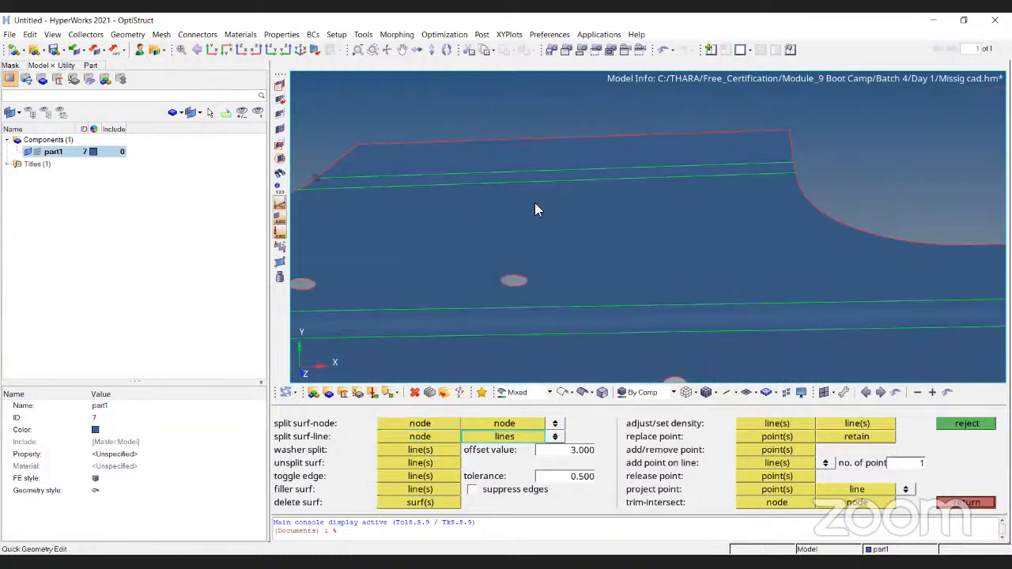
pyautogui.click(791, 164)
pyautogui.click(544, 182)
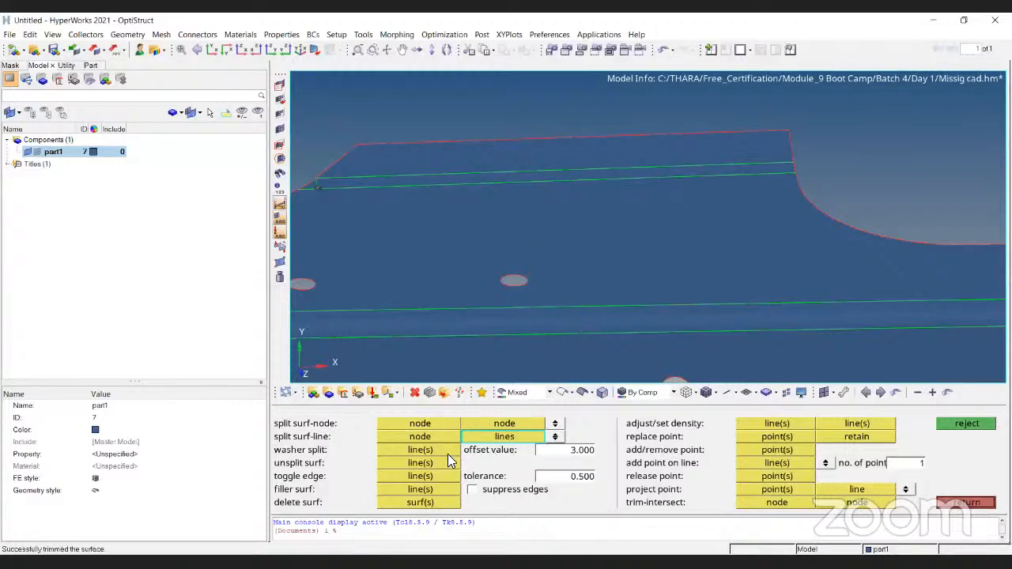
pyautogui.click(434, 436)
pyautogui.click(641, 306)
pyautogui.click(636, 182)
pyautogui.press('Escape')
pyautogui.press('Escape')
# - Examine the new split edge and the neighboring shared and free edges, including the gaps in the opposite flange
pyautogui.keyDown('ctrl'); pyautogui.scroll(4, 618, 214); pyautogui.keyUp('ctrl')
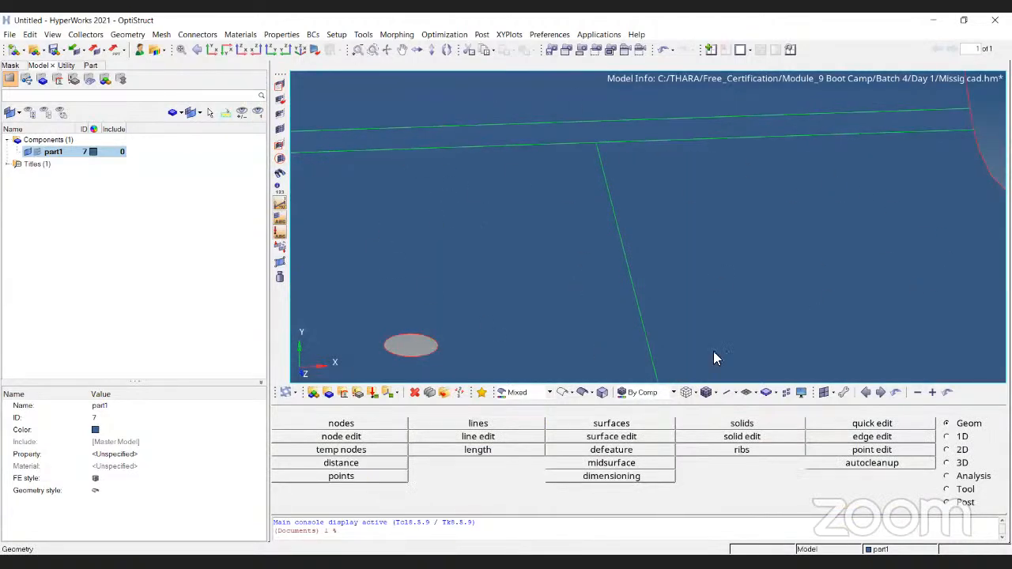
pyautogui.keyDown('ctrl'); pyautogui.moveTo(531, 167); pyautogui.dragTo(696, 225); pyautogui.keyUp('ctrl')
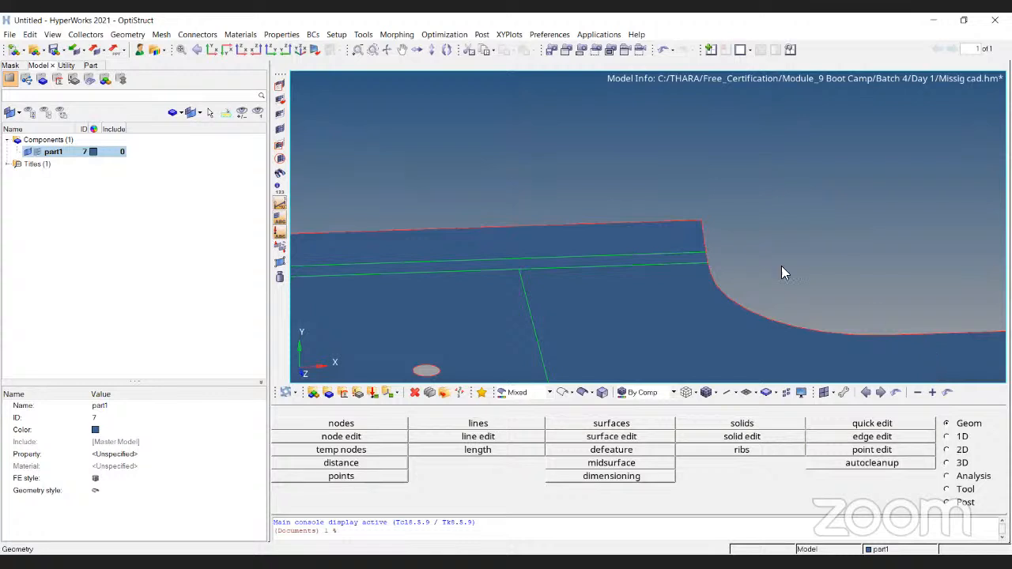
pyautogui.keyDown('ctrl'); pyautogui.moveTo(641, 218); pyautogui.dragTo(647, 164, button='right'); pyautogui.keyUp('ctrl')
pyautogui.keyDown('ctrl'); pyautogui.scroll(-3, 647, 164); pyautogui.keyUp('ctrl')
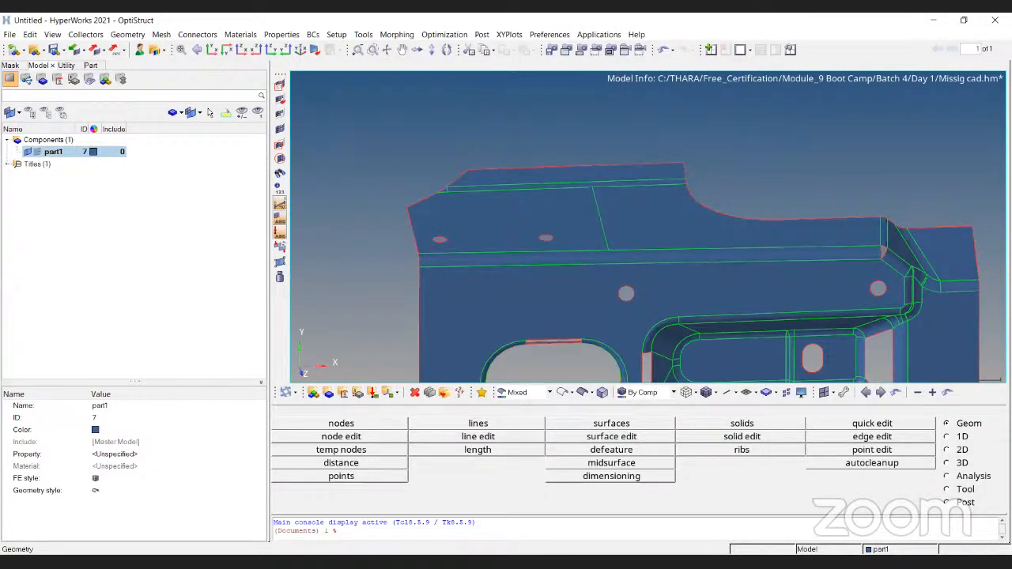
pyautogui.scroll(2, 535, 176)
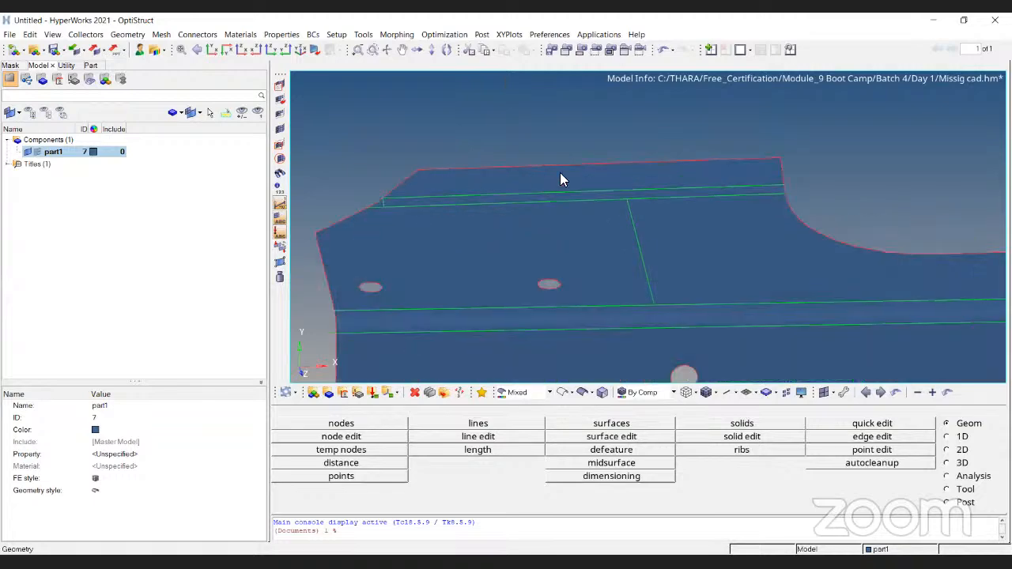
pyautogui.keyDown('ctrl'); pyautogui.moveTo(865, 201); pyautogui.dragTo(576, 121, button='right'); pyautogui.keyUp('ctrl')
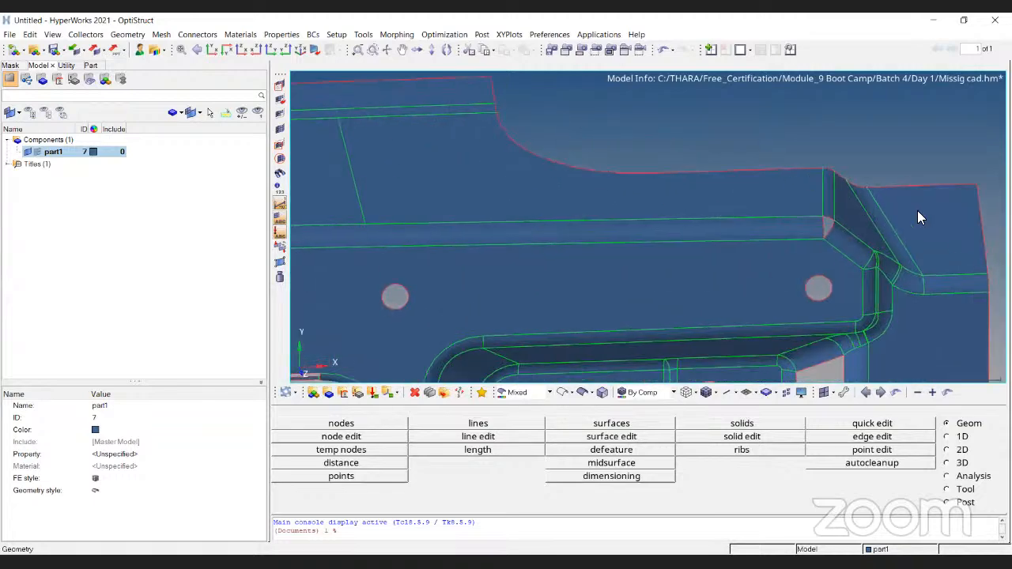
pyautogui.scroll(-2, 673, 226)
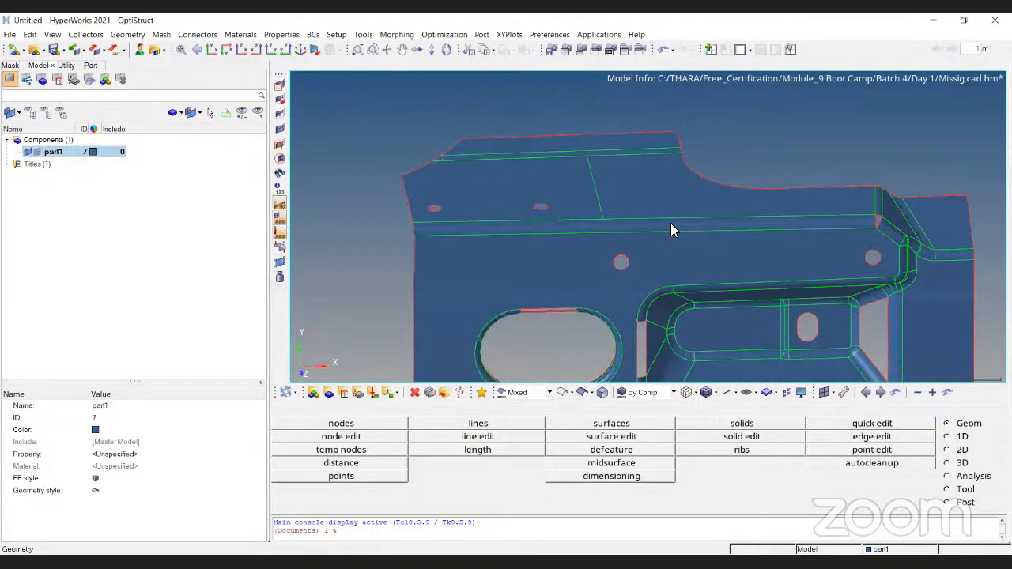
pyautogui.scroll(3, 608, 215)
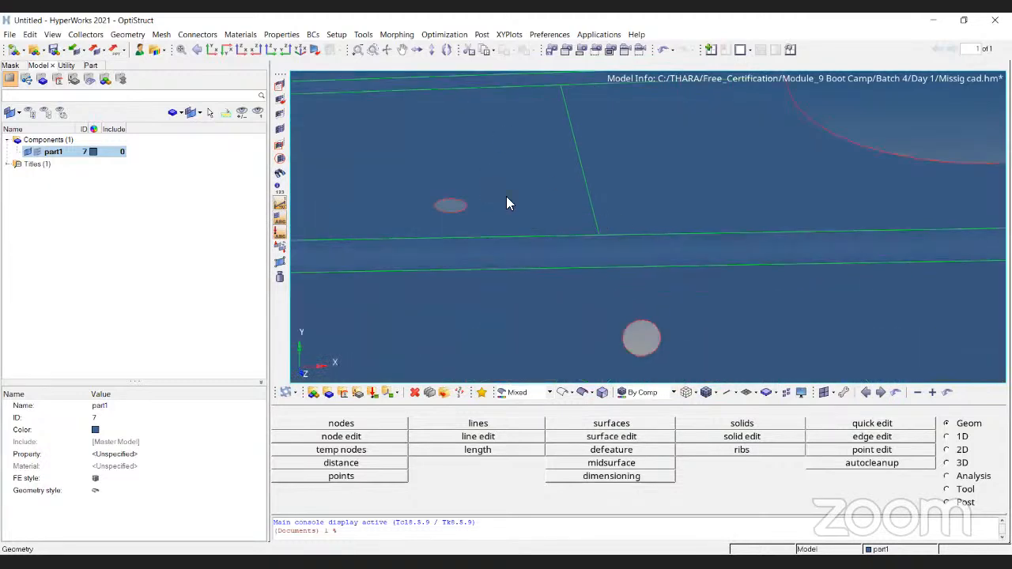
pyautogui.keyDown('ctrl'); pyautogui.moveTo(576, 158); pyautogui.dragTo(576, 194, button='right'); pyautogui.keyUp('ctrl')
pyautogui.keyDown('ctrl'); pyautogui.moveTo(707, 152); pyautogui.dragTo(630, 252, button='right'); pyautogui.keyUp('ctrl')
pyautogui.keyDown('ctrl'); pyautogui.scroll(3, 609, 202); pyautogui.keyUp('ctrl')
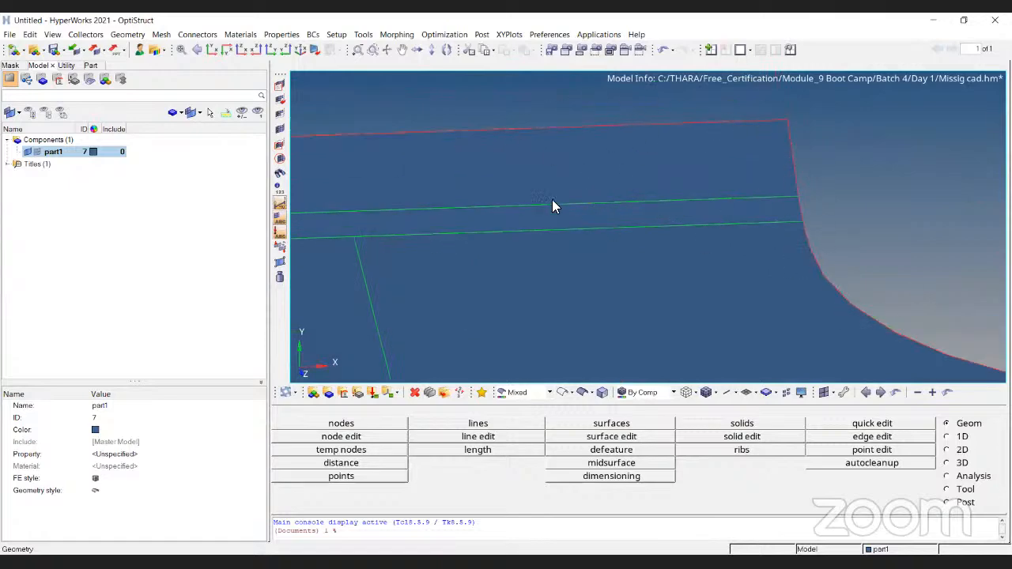
pyautogui.keyDown('ctrl'); pyautogui.scroll(-10, 554, 219); pyautogui.keyUp('ctrl')
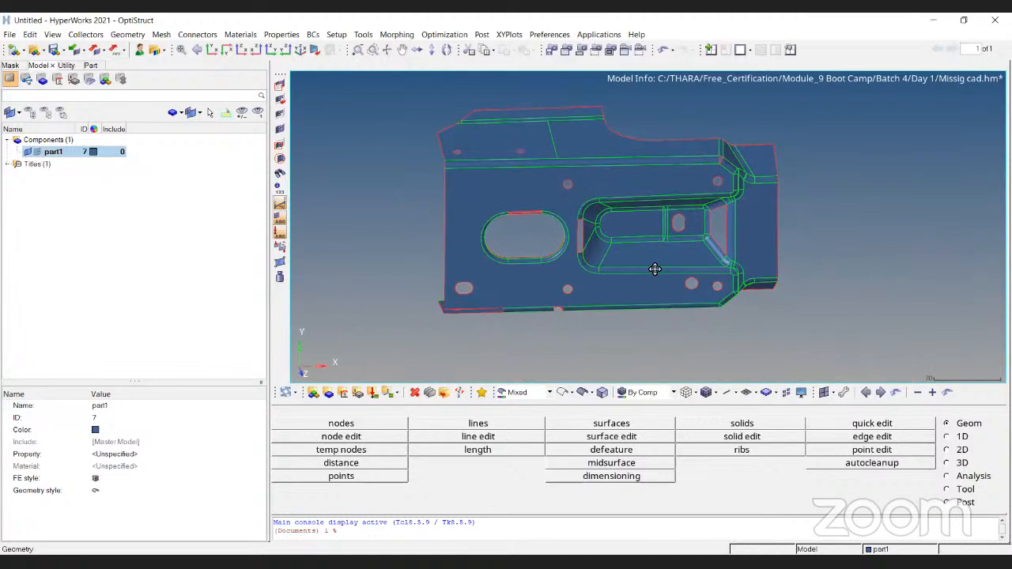
pyautogui.keyDown('ctrl'); pyautogui.moveTo(654, 269); pyautogui.dragTo(649, 232); pyautogui.keyUp('ctrl')
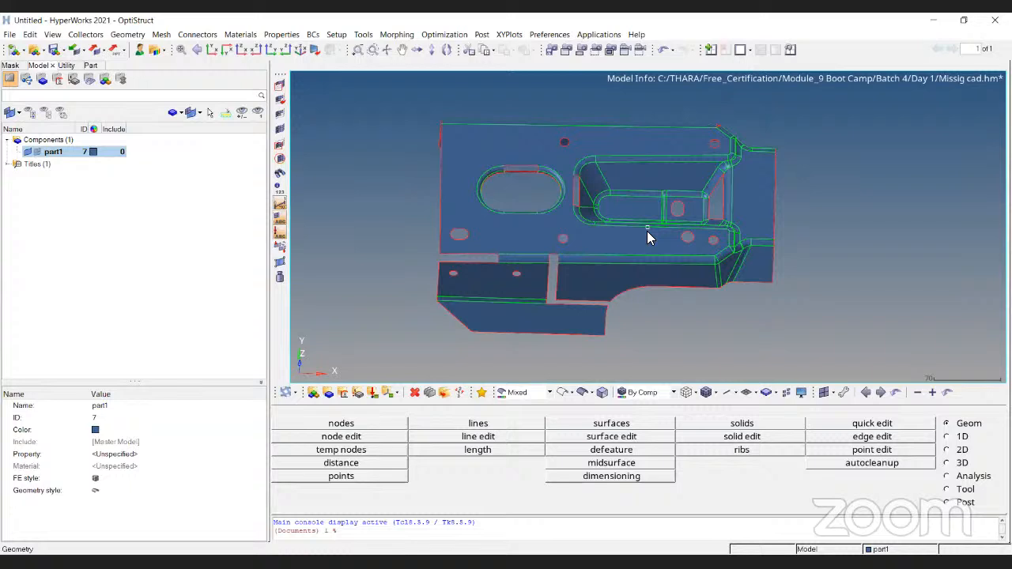
pyautogui.click(103, 79)
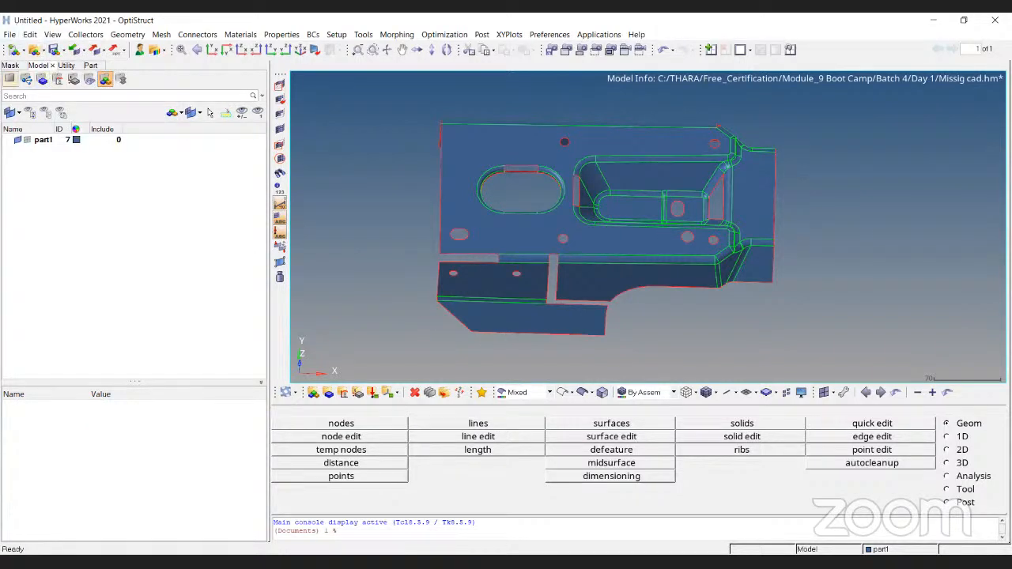
pyautogui.click(8, 79)
pyautogui.moveTo(616, 229)
pyautogui.keyDown('ctrl'); pyautogui.mouseDown()
pyautogui.moveTo(666, 240)
pyautogui.moveTo(698, 217)
pyautogui.moveTo(673, 252)
pyautogui.mouseUp(); pyautogui.keyUp('ctrl')
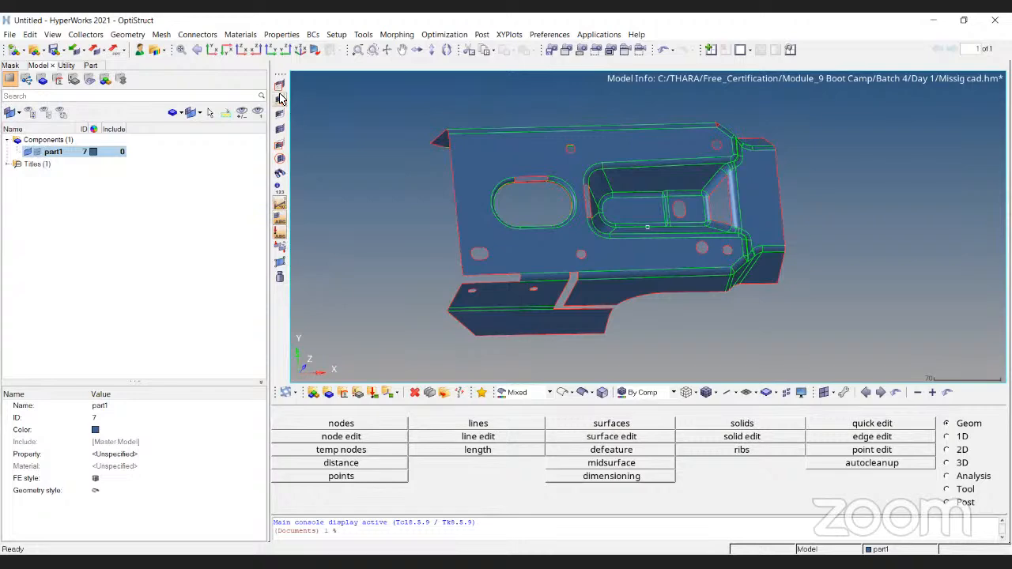
# - Display the fixed points on part1 and examine them around the surface gaps, holes and recessed pocket
pyautogui.click(277, 266)
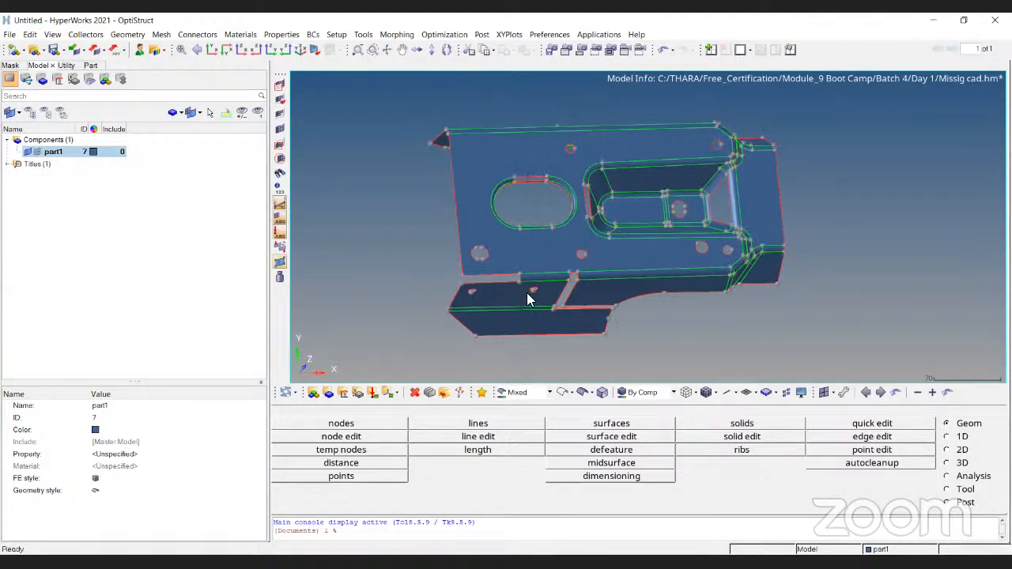
pyautogui.scroll(5, 528, 298)
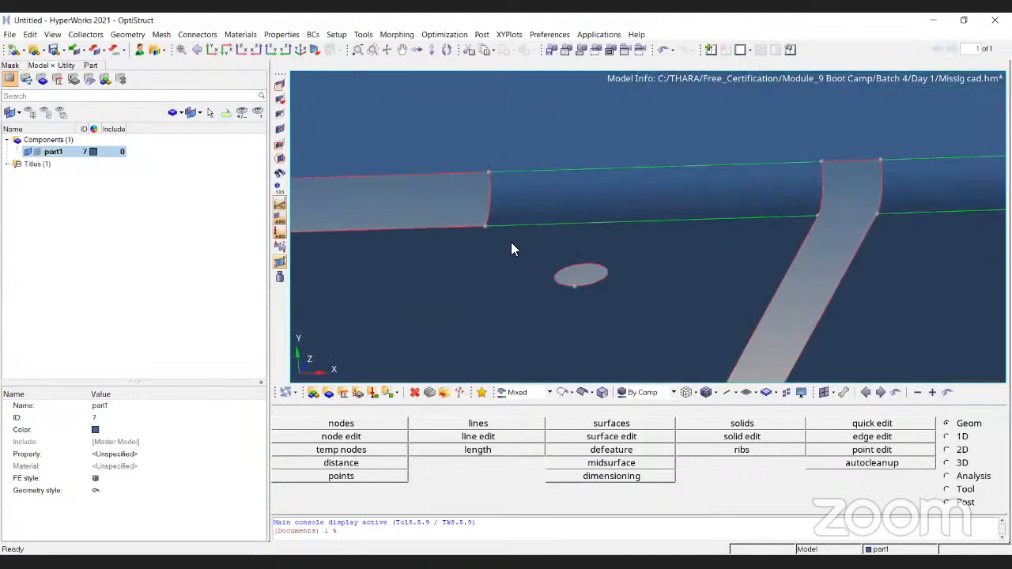
pyautogui.keyDown('ctrl'); pyautogui.moveTo(872, 172); pyautogui.dragTo(696, 227, button='right'); pyautogui.keyUp('ctrl')
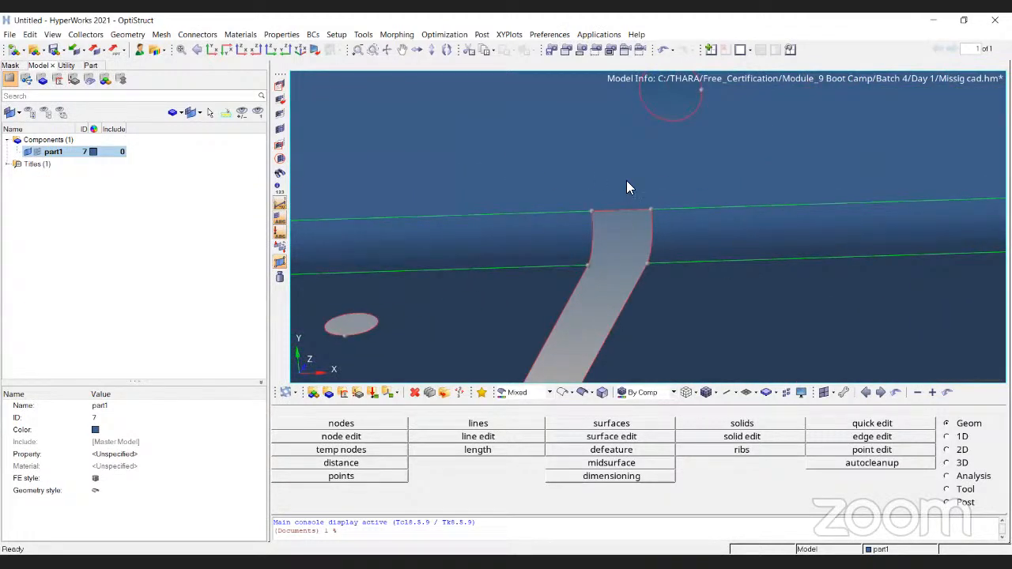
pyautogui.scroll(-3, 628, 201)
pyautogui.scroll(2, 883, 229)
pyautogui.keyDown('ctrl'); pyautogui.moveTo(842, 156); pyautogui.dragTo(843, 224, button='right'); pyautogui.keyUp('ctrl')
pyautogui.keyDown('ctrl'); pyautogui.moveTo(741, 225); pyautogui.dragTo(771, 322, button='right'); pyautogui.keyUp('ctrl')
pyautogui.keyDown('ctrl'); pyautogui.moveTo(827, 103); pyautogui.dragTo(814, 222, button='right'); pyautogui.keyUp('ctrl')
# - Add several temporary nodes on part1's main flat surface, between the two upper holes and beside the hole near the pocket
pyautogui.hotkey('shift', 'F2')
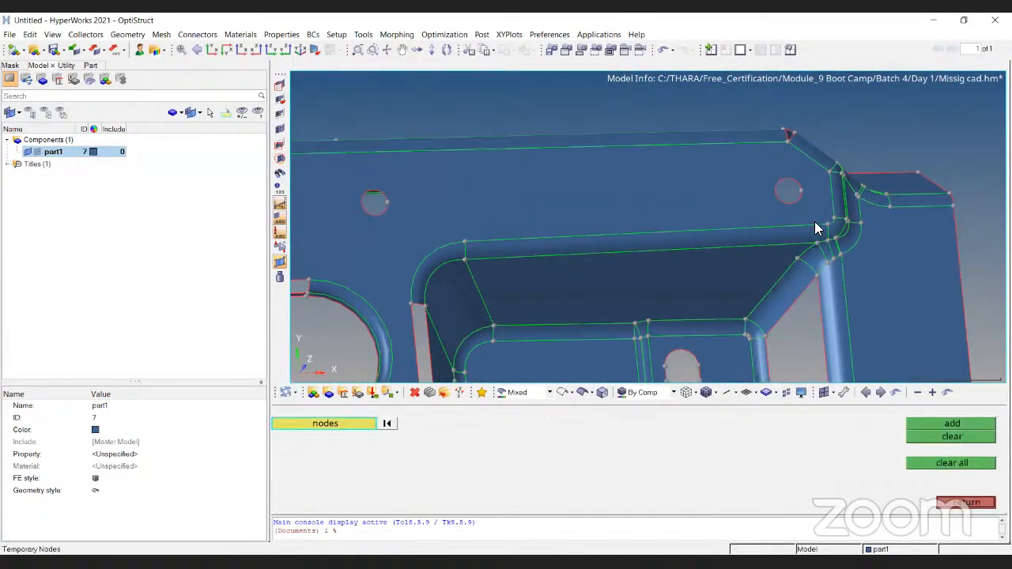
pyautogui.click(609, 202)
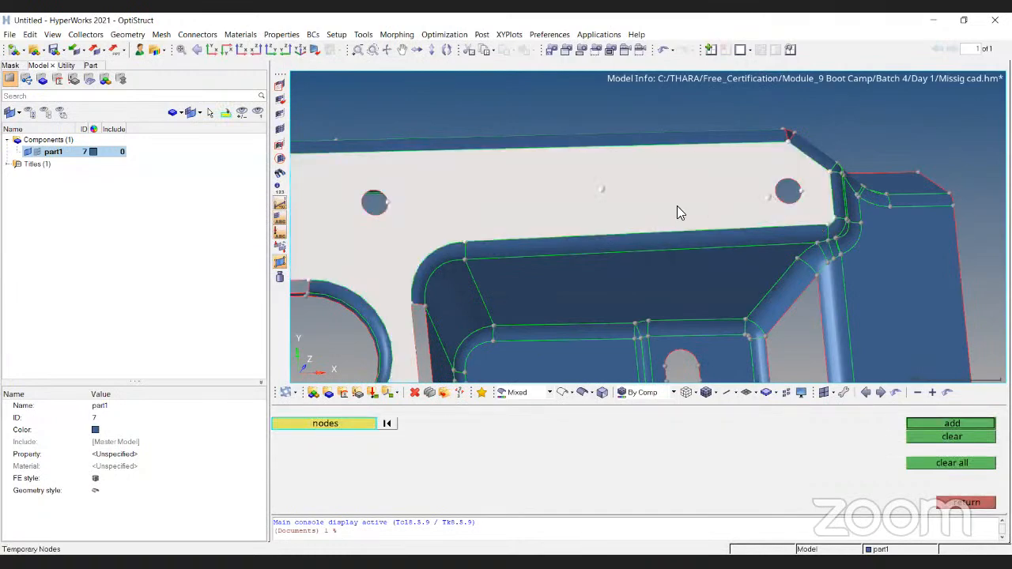
pyautogui.click(967, 426)
pyautogui.keyDown('ctrl'); pyautogui.moveTo(601, 212); pyautogui.dragTo(665, 348, button='right'); pyautogui.keyUp('ctrl')
pyautogui.press('Escape')
# - Examine the temporary nodes on the main surface and compare them with the fixed points along the edges and bends
pyautogui.keyDown('ctrl'); pyautogui.scroll(-2, 742, 196); pyautogui.keyUp('ctrl')
pyautogui.keyDown('ctrl'); pyautogui.scroll(-2, 763, 254); pyautogui.keyUp('ctrl')
pyautogui.keyDown('ctrl'); pyautogui.scroll(4, 745, 230); pyautogui.keyUp('ctrl')
pyautogui.keyDown('ctrl'); pyautogui.scroll(3, 756, 223); pyautogui.keyUp('ctrl')
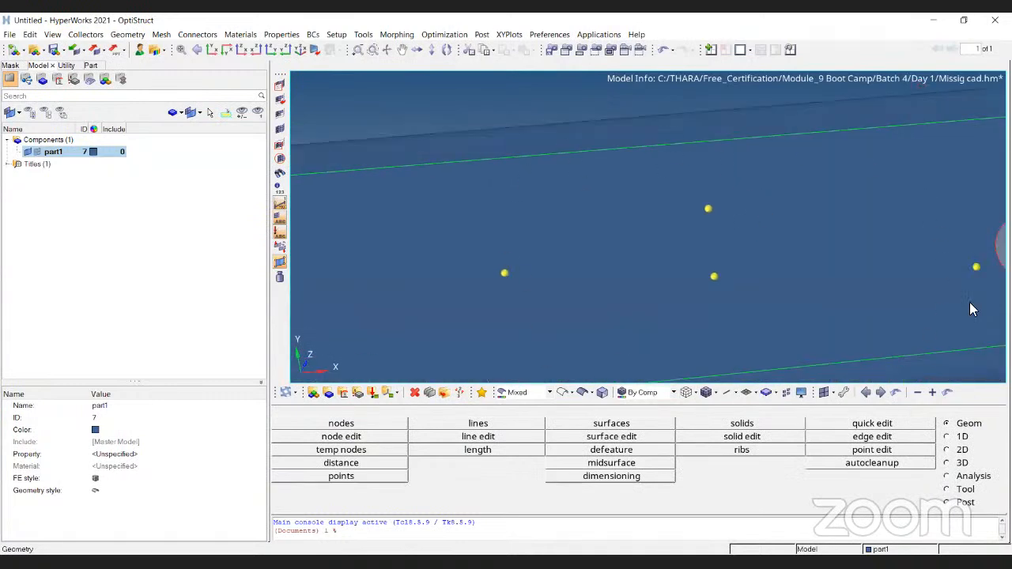
pyautogui.keyDown('ctrl'); pyautogui.scroll(-3, 725, 214); pyautogui.keyUp('ctrl')
pyautogui.keyDown('ctrl'); pyautogui.moveTo(886, 230); pyautogui.dragTo(683, 258, button='right'); pyautogui.keyUp('ctrl')
pyautogui.keyDown('ctrl'); pyautogui.scroll(4, 695, 259); pyautogui.keyUp('ctrl')
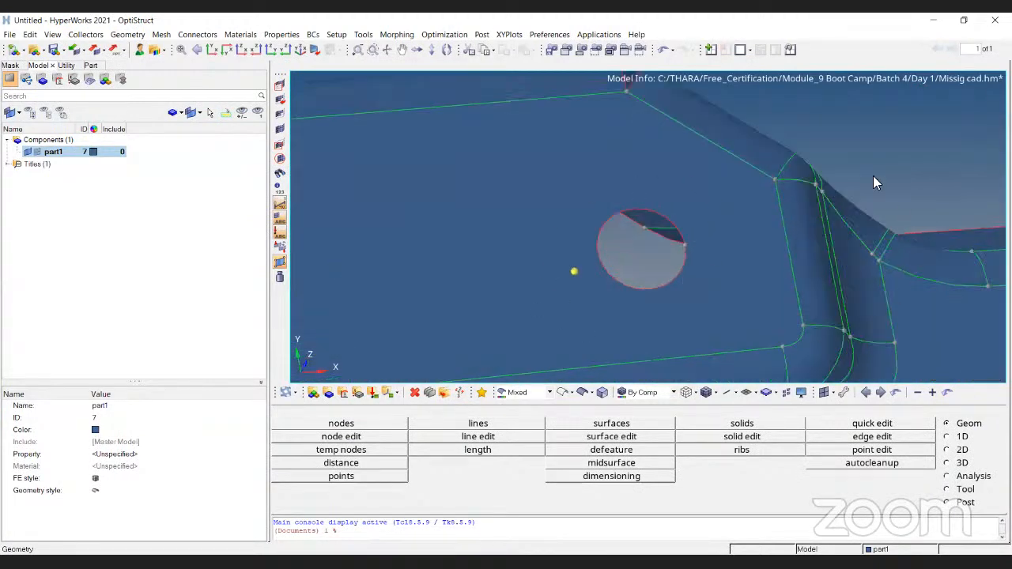
pyautogui.keyDown('ctrl'); pyautogui.scroll(-4, 724, 212); pyautogui.keyUp('ctrl')
pyautogui.moveTo(819, 270)
pyautogui.keyDown('ctrl'); pyautogui.mouseDown()
pyautogui.moveTo(748, 285)
pyautogui.moveTo(716, 237)
pyautogui.moveTo(729, 291)
pyautogui.mouseUp(); pyautogui.keyUp('ctrl')
# - Clear all temporary nodes from the model
pyautogui.hotkey('shift', 'F2')
pyautogui.click(934, 463)
pyautogui.press('Escape')
pyautogui.keyDown('ctrl'); pyautogui.scroll(-3, 651, 224); pyautogui.keyUp('ctrl')
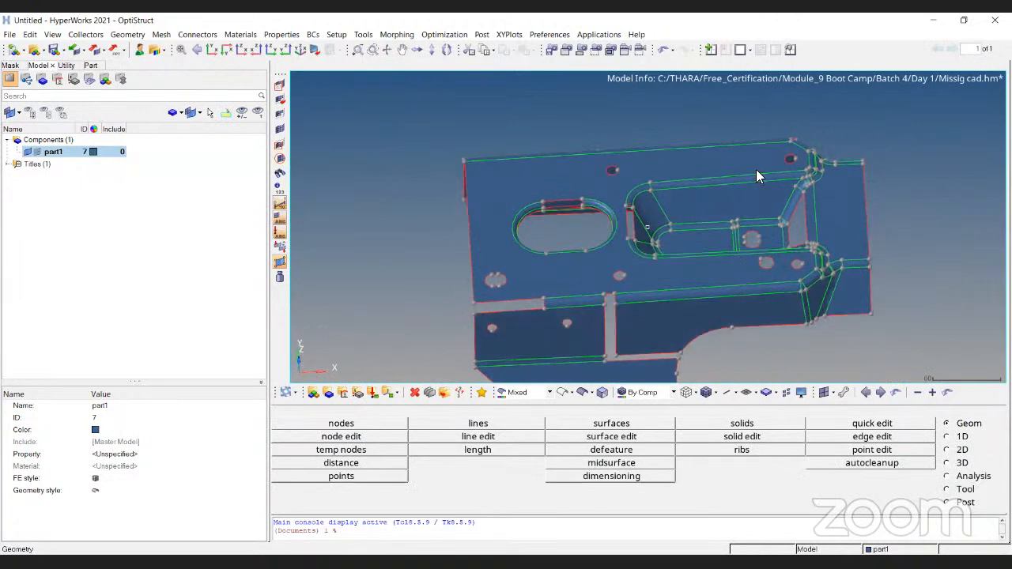
# - Duplicate part1's main flat surface around the slot and pocket into the original component
pyautogui.keyDown('ctrl'); pyautogui.moveTo(583, 203); pyautogui.dragTo(655, 146); pyautogui.keyUp('ctrl')
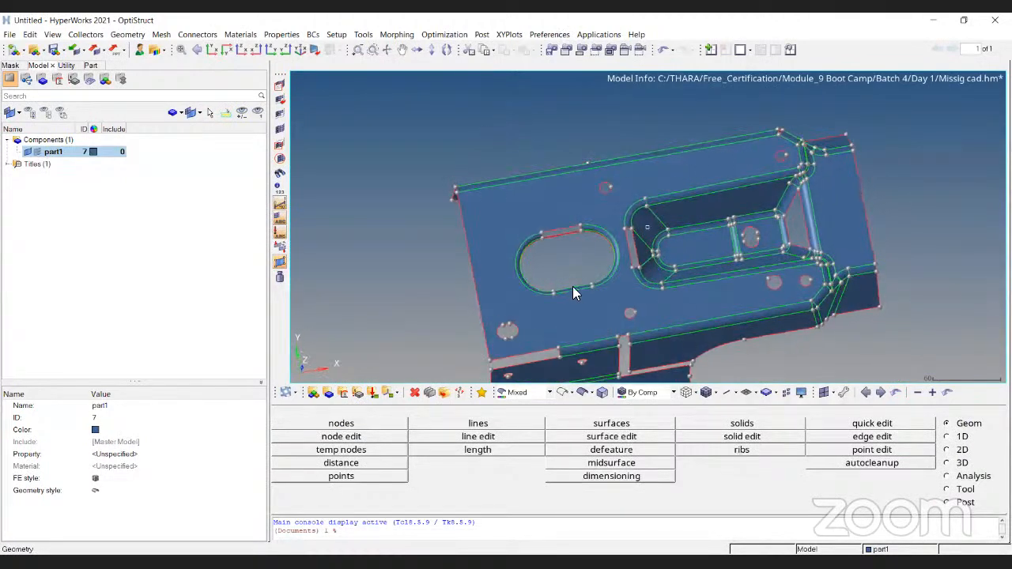
pyautogui.keyDown('ctrl'); pyautogui.moveTo(664, 308); pyautogui.dragTo(667, 260); pyautogui.keyUp('ctrl')
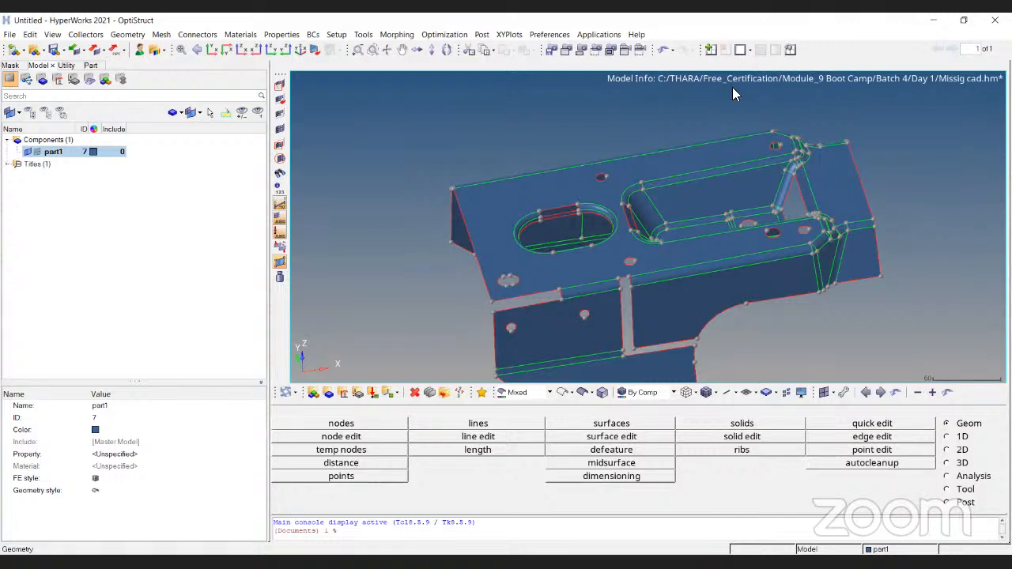
pyautogui.keyDown('ctrl'); pyautogui.moveTo(649, 252); pyautogui.dragTo(591, 291); pyautogui.keyUp('ctrl')
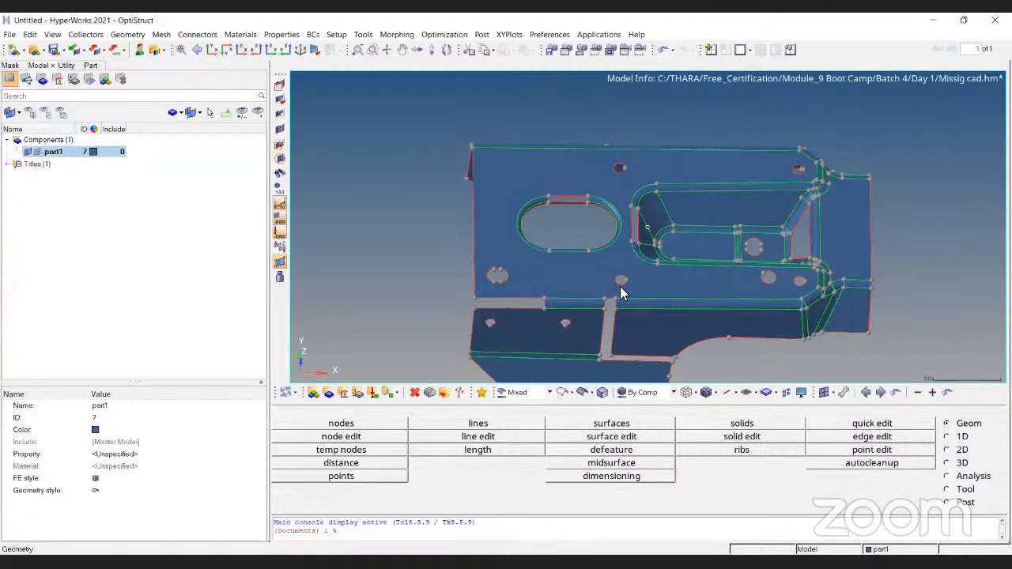
pyautogui.scroll(2, 634, 276)
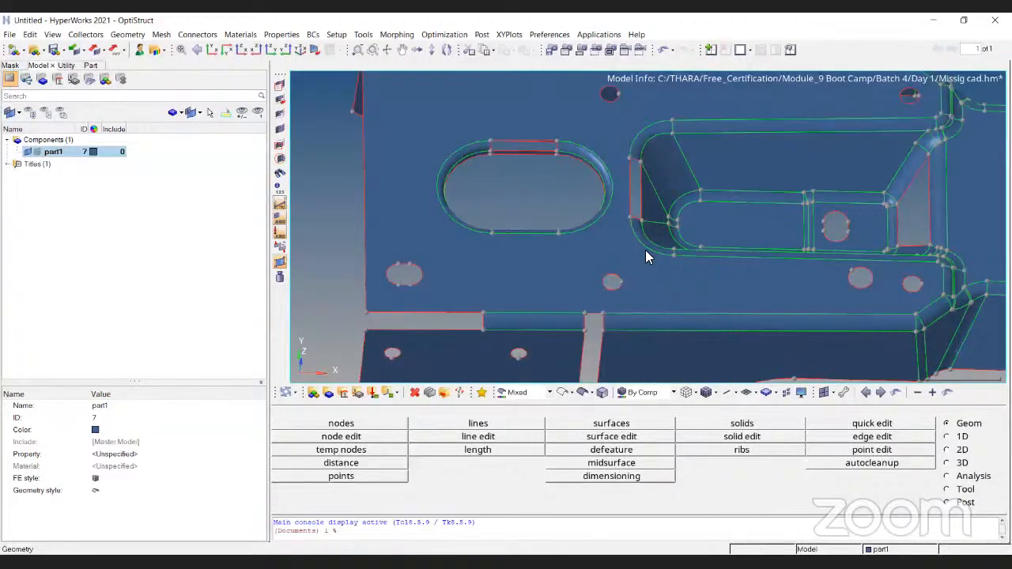
pyautogui.scroll(-3, 593, 272)
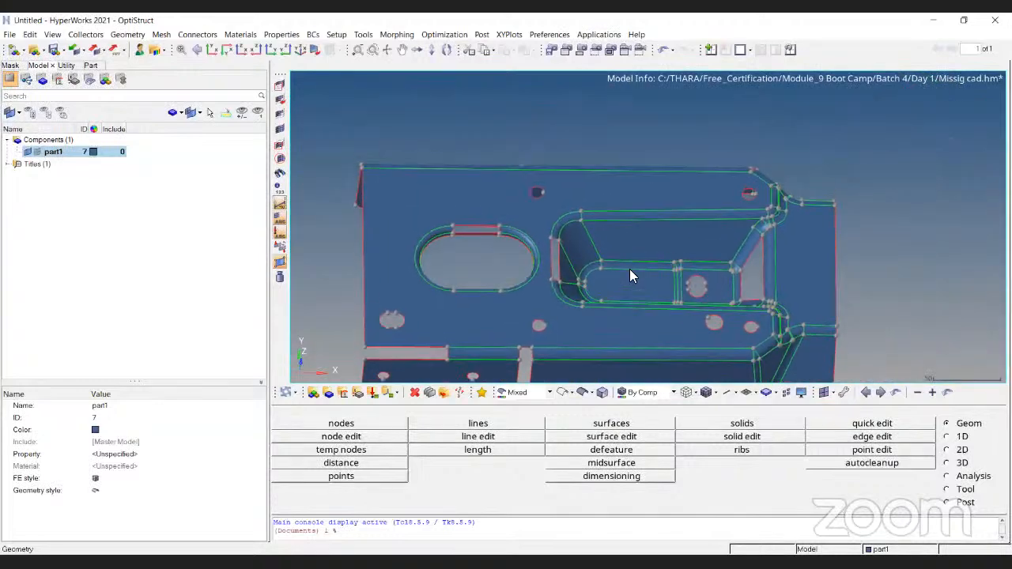
pyautogui.hotkey('shift', 'F5')
pyautogui.click(433, 429)
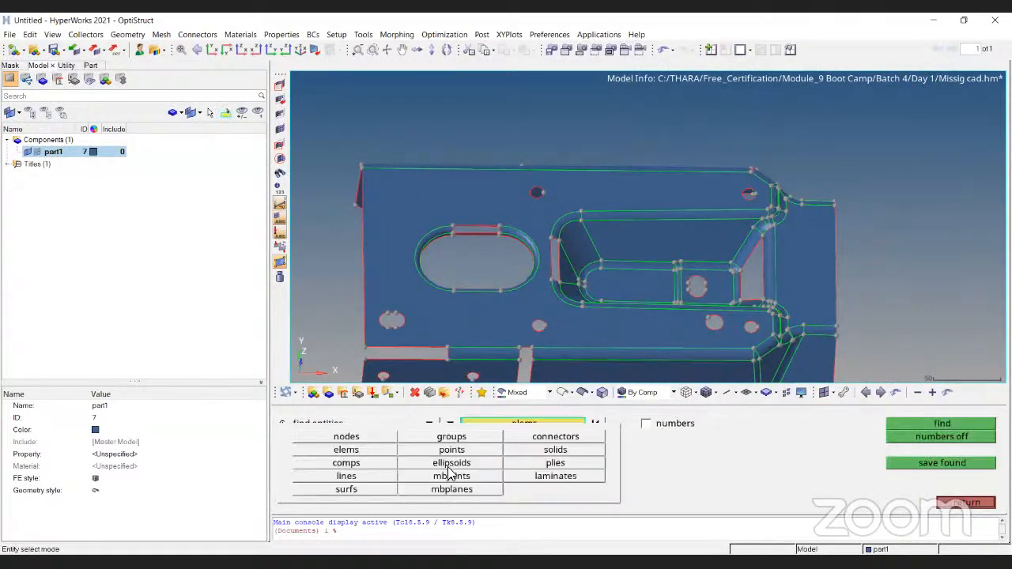
pyautogui.click(360, 490)
pyautogui.click(487, 348)
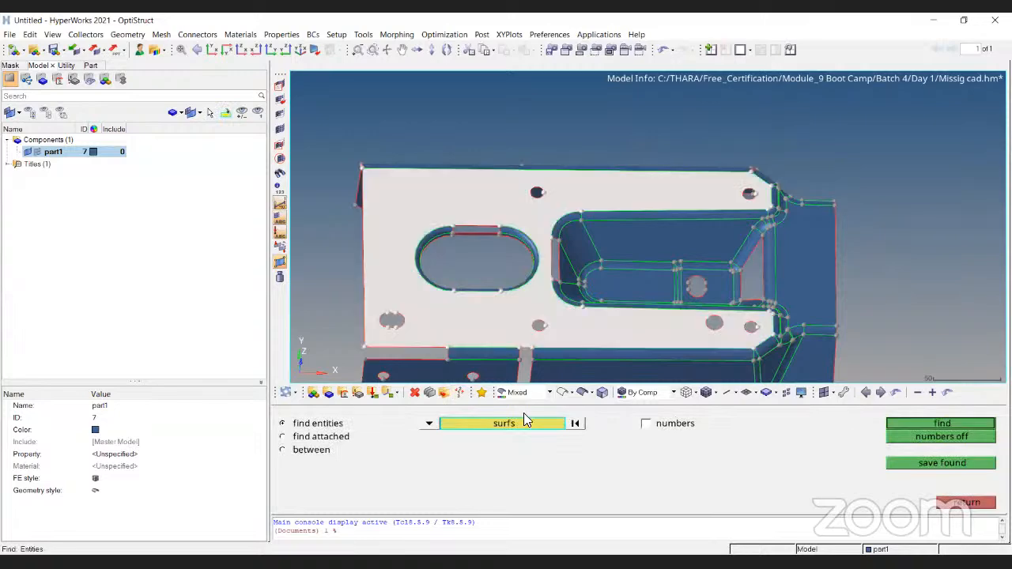
pyautogui.click(528, 434)
pyautogui.click(592, 481)
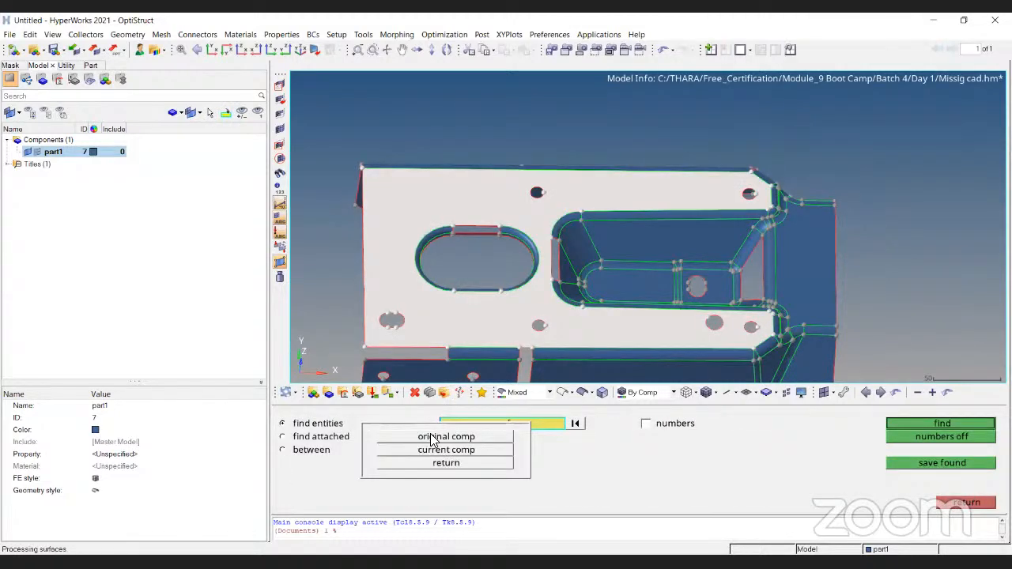
pyautogui.click(432, 439)
pyautogui.press('Escape')
pyautogui.scroll(-3, 592, 288)
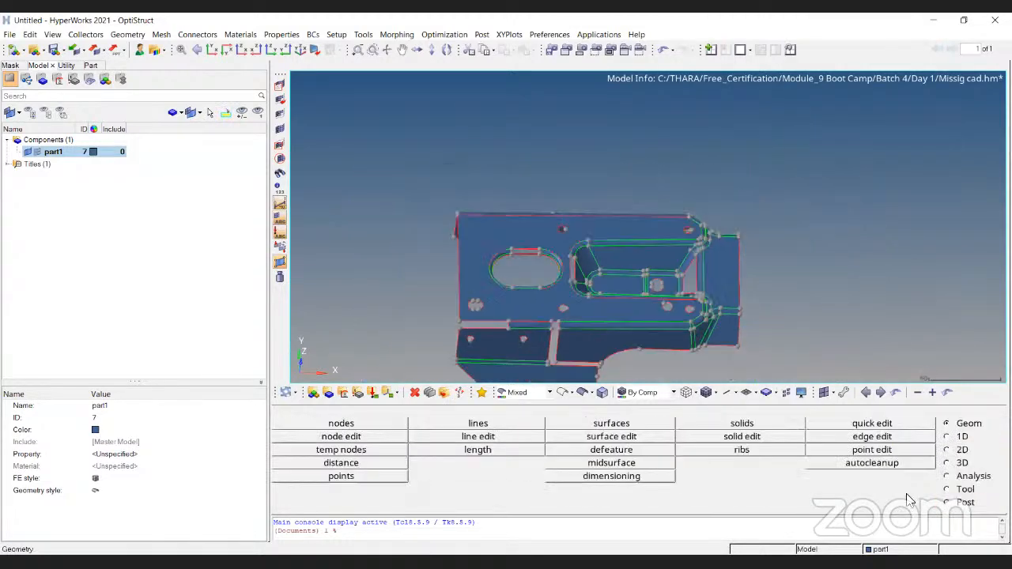
# - Set quick edit's toggle edge tolerance to 1.000 and try to stitch the free edge along the upper bend
pyautogui.click(904, 426)
pyautogui.scroll(3, 632, 230)
pyautogui.click(629, 240)
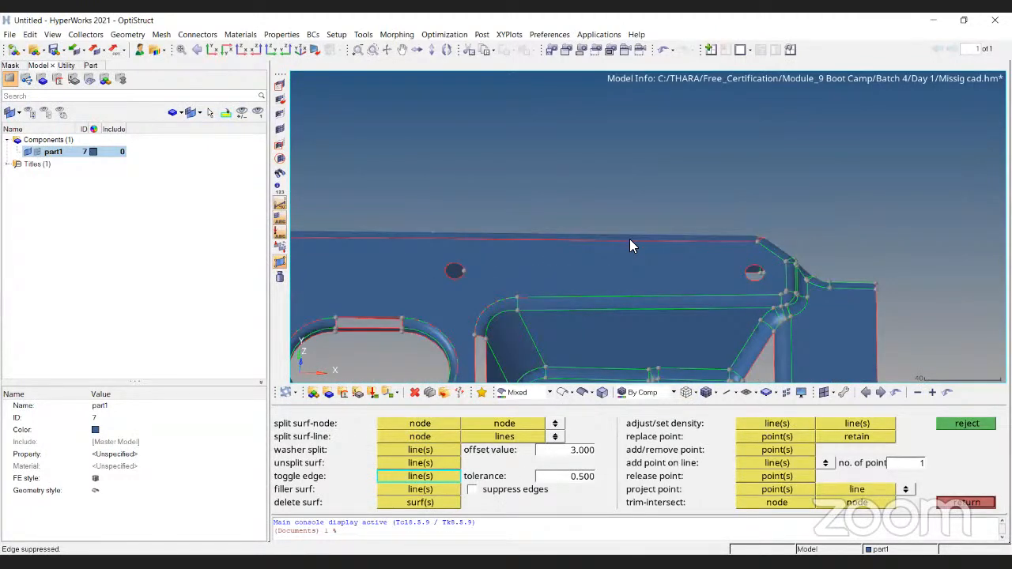
pyautogui.doubleClick(583, 478)
pyautogui.write('1.000')
pyautogui.click(677, 242)
# - Toggle the pocket's long upper edge with quick edit to stitch it to the duplicated surface
pyautogui.scroll(-3, 677, 241)
pyautogui.keyDown('ctrl'); pyautogui.moveTo(633, 275); pyautogui.dragTo(603, 263); pyautogui.keyUp('ctrl')
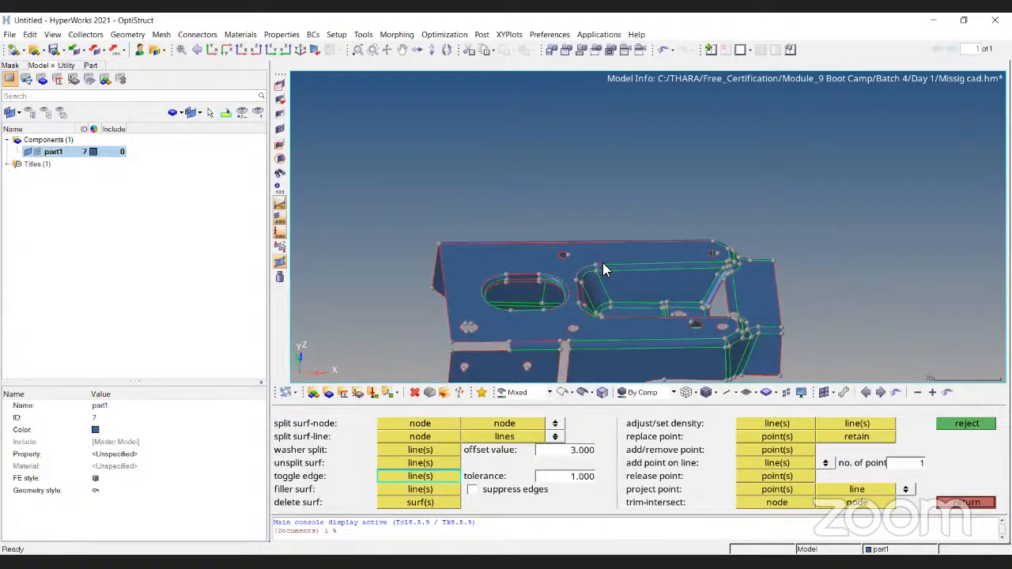
pyautogui.scroll(5, 603, 262)
pyautogui.click(556, 286)
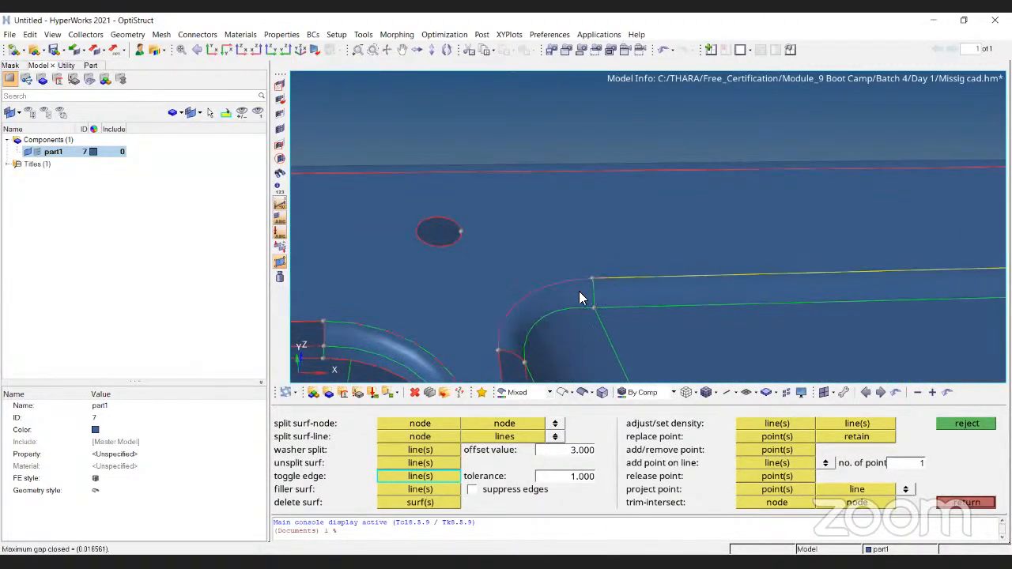
pyautogui.scroll(-4, 570, 289)
pyautogui.keyDown('ctrl'); pyautogui.moveTo(613, 275); pyautogui.dragTo(619, 208, button='right'); pyautogui.keyUp('ctrl')
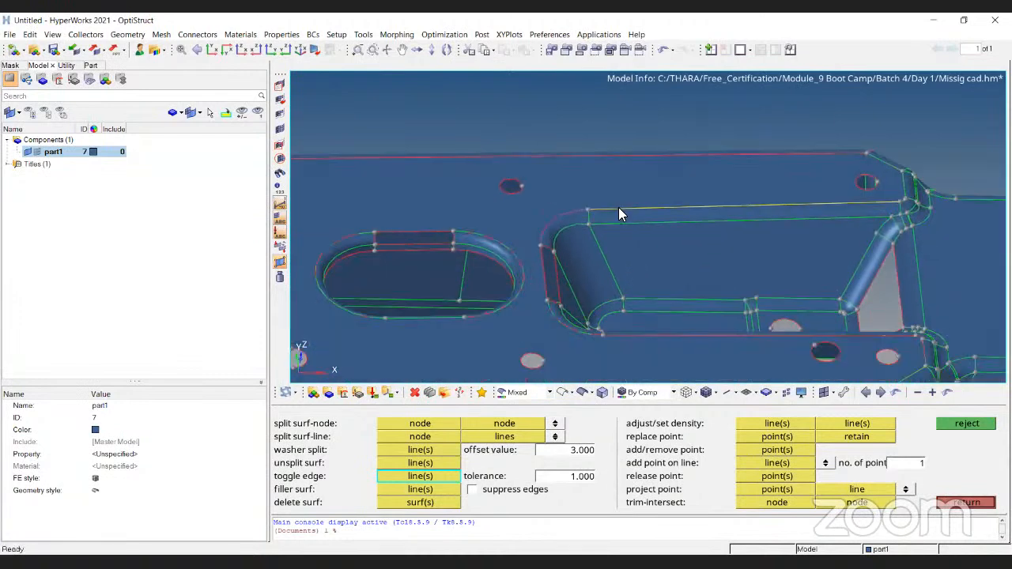
pyautogui.press('Escape')
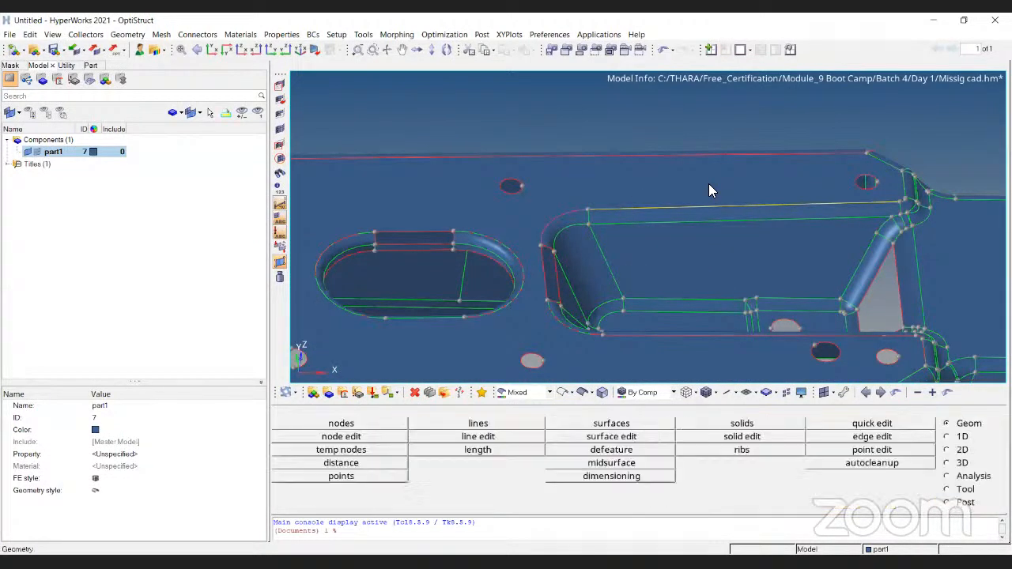
# - Examine the yellow non-manifold edge along the pocket's upper side and the surfaces meeting at it
pyautogui.scroll(4, 767, 188)
pyautogui.keyDown('ctrl'); pyautogui.moveTo(966, 252); pyautogui.dragTo(687, 232, button='right'); pyautogui.keyUp('ctrl')
pyautogui.scroll(3, 744, 203)
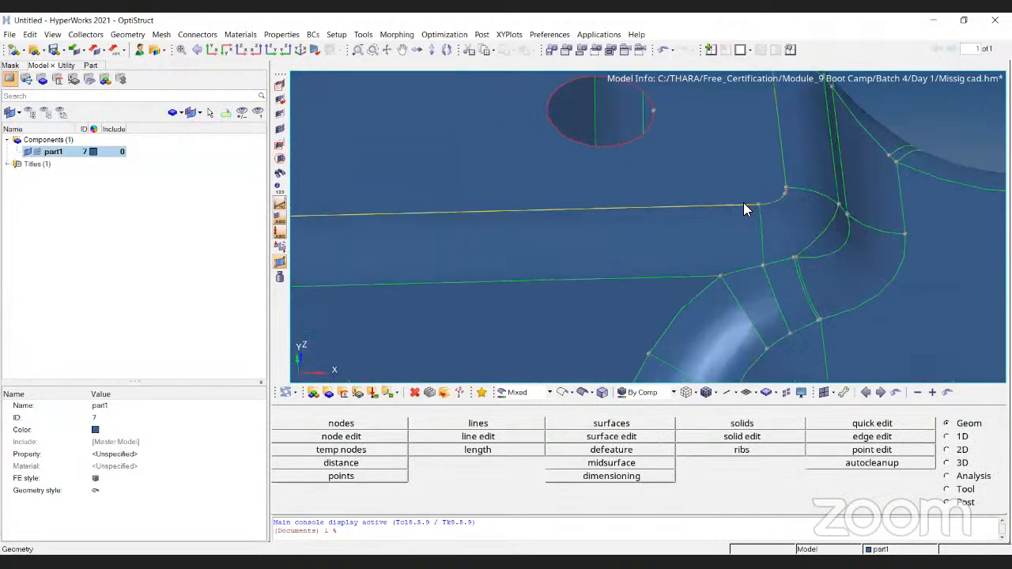
pyautogui.scroll(-2, 680, 190)
pyautogui.keyDown('ctrl'); pyautogui.moveTo(398, 204); pyautogui.dragTo(798, 203, button='right'); pyautogui.keyUp('ctrl')
pyautogui.scroll(-1, 506, 238)
pyautogui.keyDown('ctrl'); pyautogui.moveTo(506, 240); pyautogui.dragTo(664, 237, button='right'); pyautogui.keyUp('ctrl')
pyautogui.scroll(-1, 665, 237)
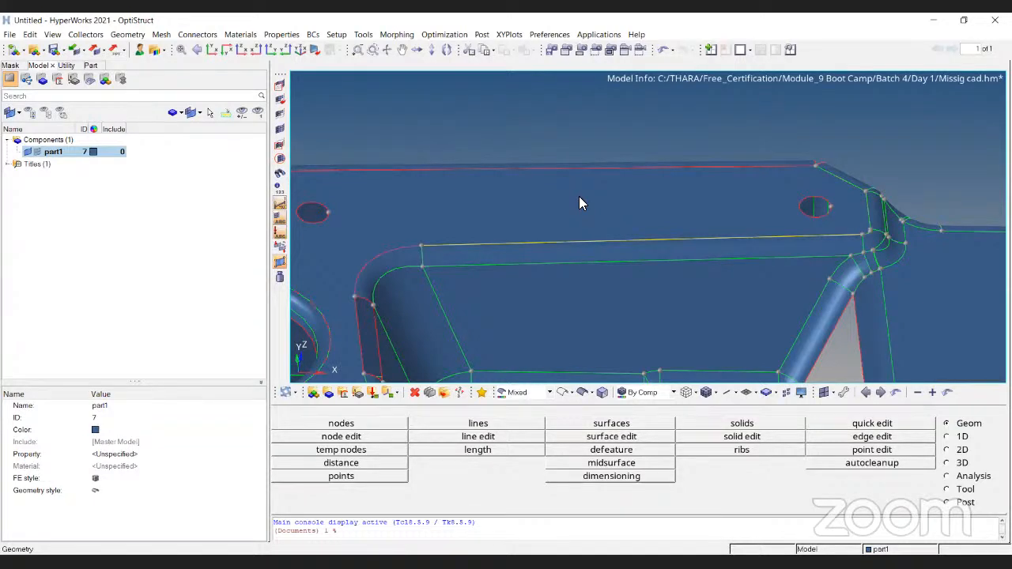
pyautogui.scroll(-6, 544, 259)
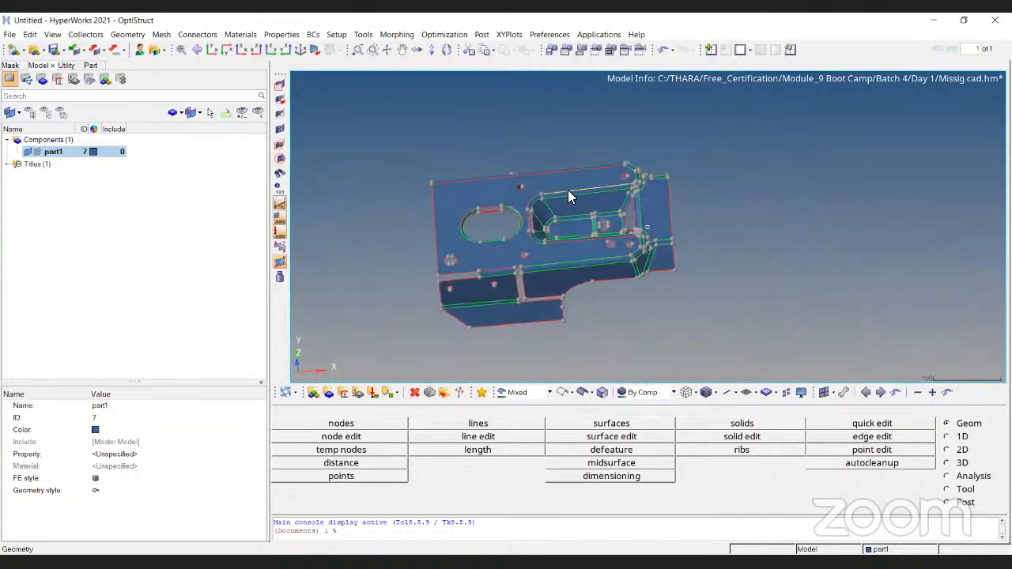
pyautogui.scroll(5, 569, 192)
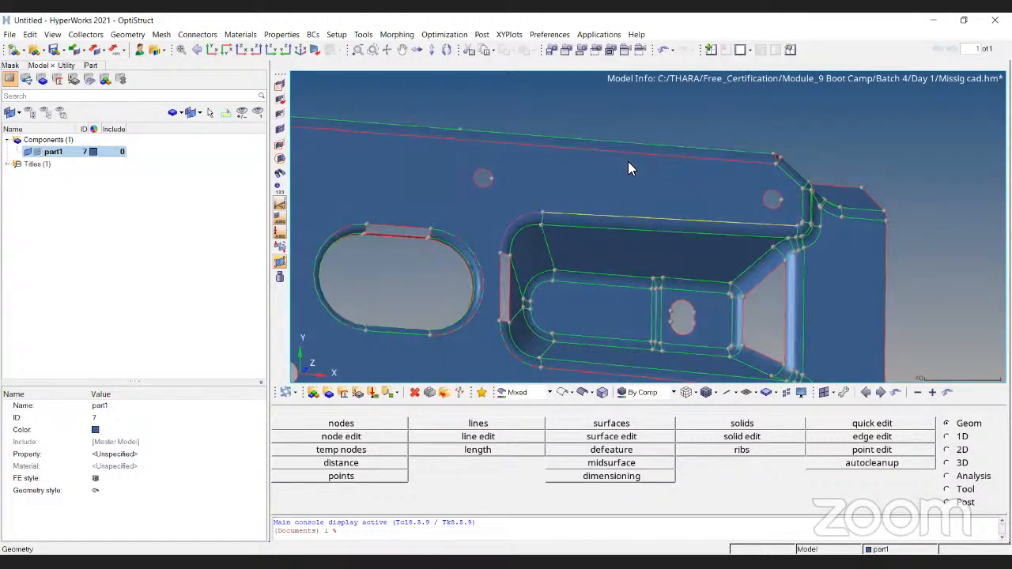
# - Set the delete operation to act on surfs
pyautogui.press('F2')
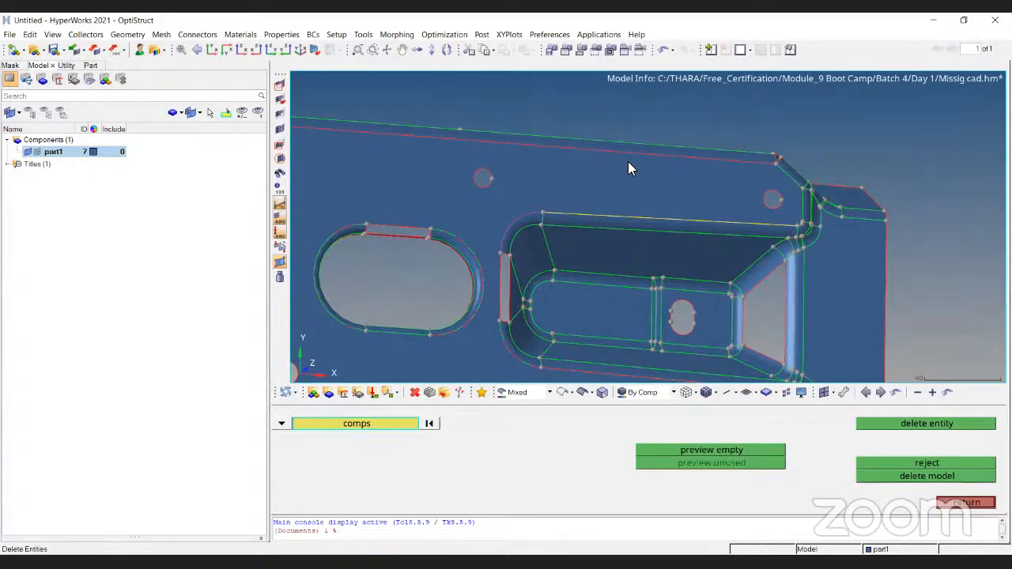
pyautogui.press('Escape')
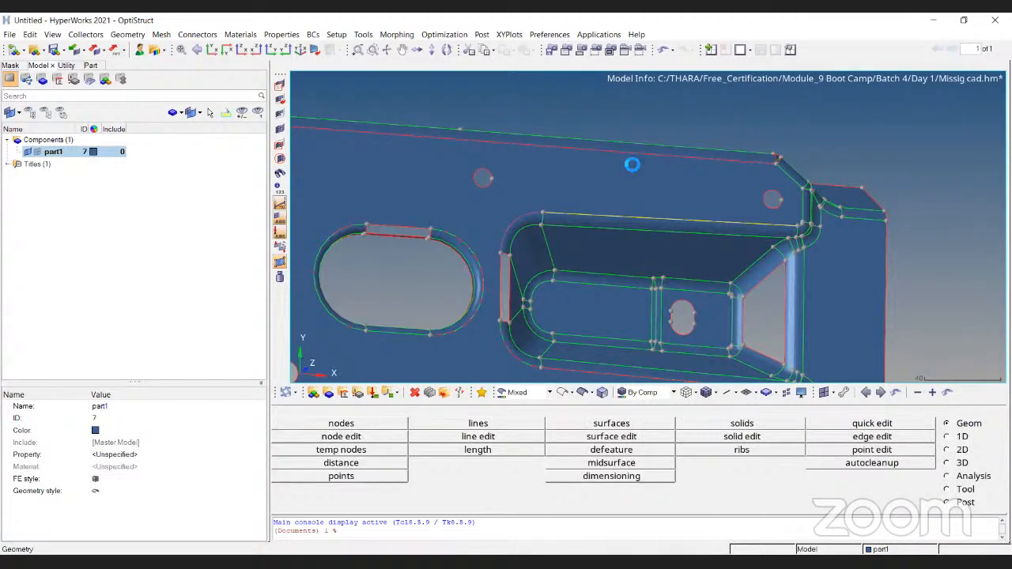
pyautogui.press('F2')
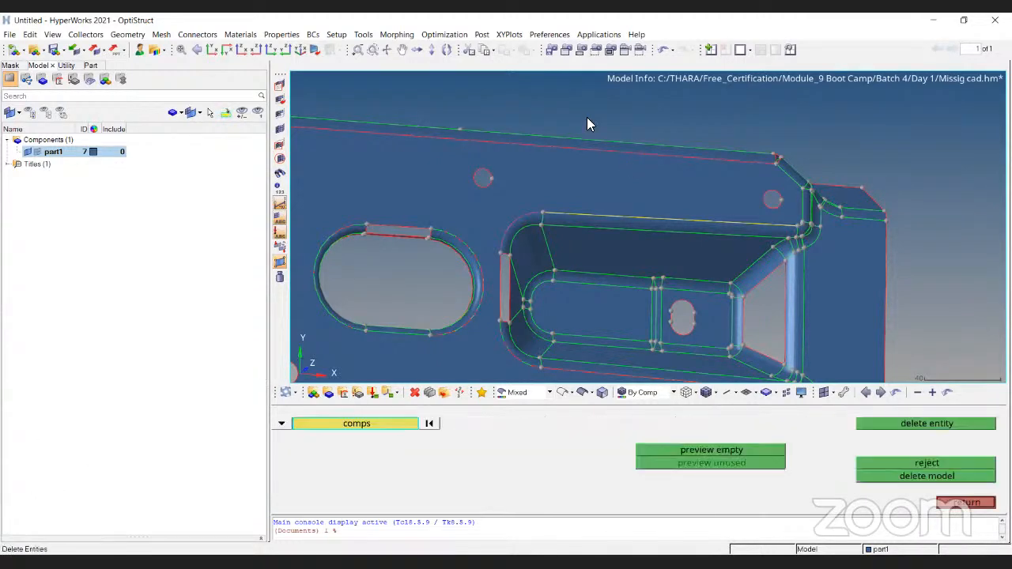
pyautogui.keyDown('ctrl'); pyautogui.moveTo(601, 148); pyautogui.dragTo(830, 304); pyautogui.keyUp('ctrl')
pyautogui.keyDown('ctrl'); pyautogui.moveTo(831, 348); pyautogui.dragTo(737, 326); pyautogui.keyUp('ctrl')
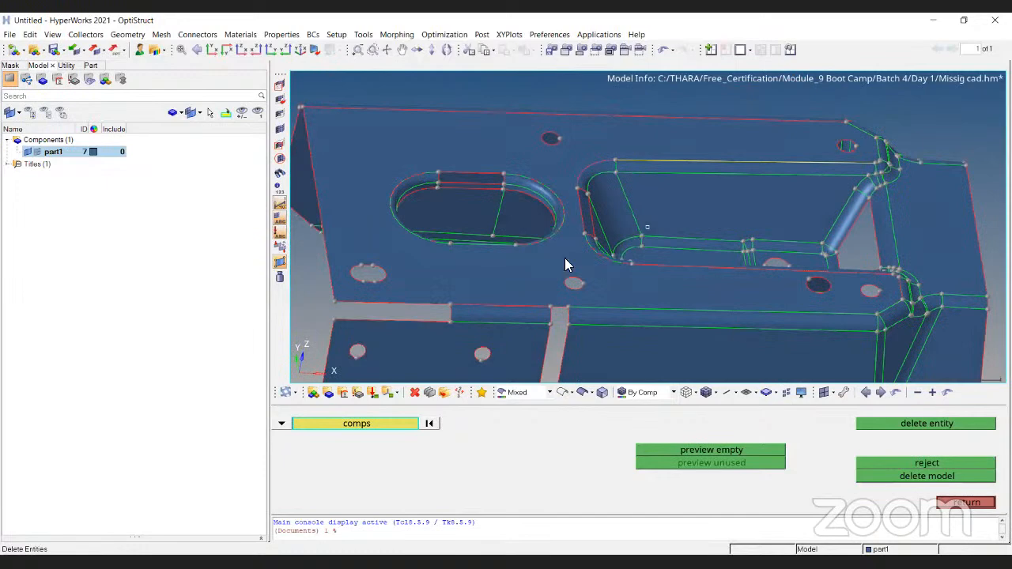
pyautogui.scroll(3, 565, 257)
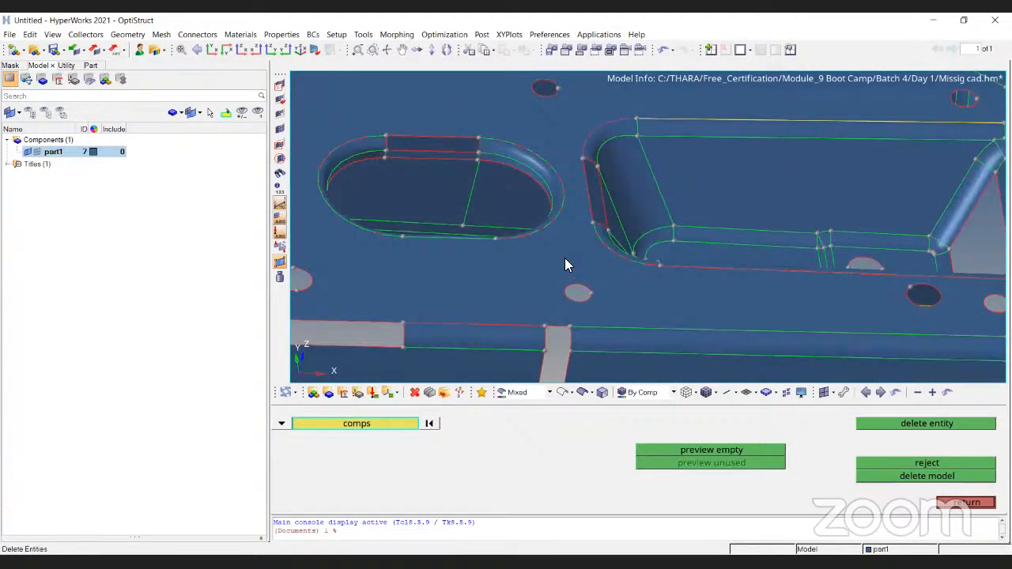
pyautogui.click(283, 425)
pyautogui.scroll(-3, 614, 225)
pyautogui.keyDown('ctrl'); pyautogui.moveTo(614, 225); pyautogui.dragTo(647, 332); pyautogui.keyUp('ctrl')
pyautogui.scroll(5, 609, 292)
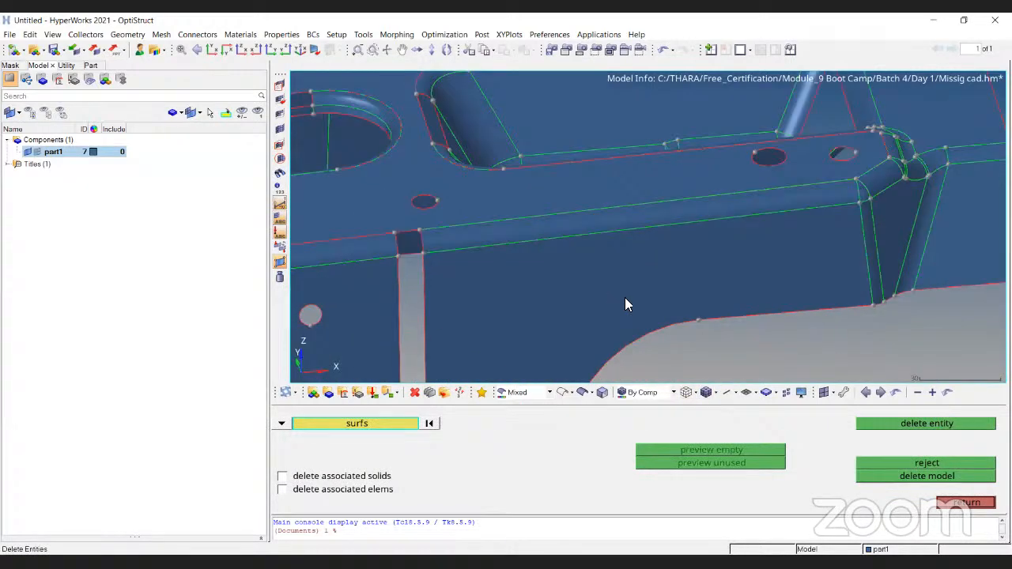
# - Reject the last deletion and leave the delete operation
pyautogui.scroll(-1, 533, 183)
pyautogui.scroll(-3, 533, 180)
pyautogui.moveTo(539, 275)
pyautogui.keyDown('ctrl'); pyautogui.mouseDown()
pyautogui.moveTo(691, 221)
pyautogui.moveTo(585, 248)
pyautogui.mouseUp(); pyautogui.keyUp('ctrl')
pyautogui.click(929, 461)
pyautogui.scroll(2, 585, 249)
pyautogui.scroll(3, 586, 249)
pyautogui.press('Escape')
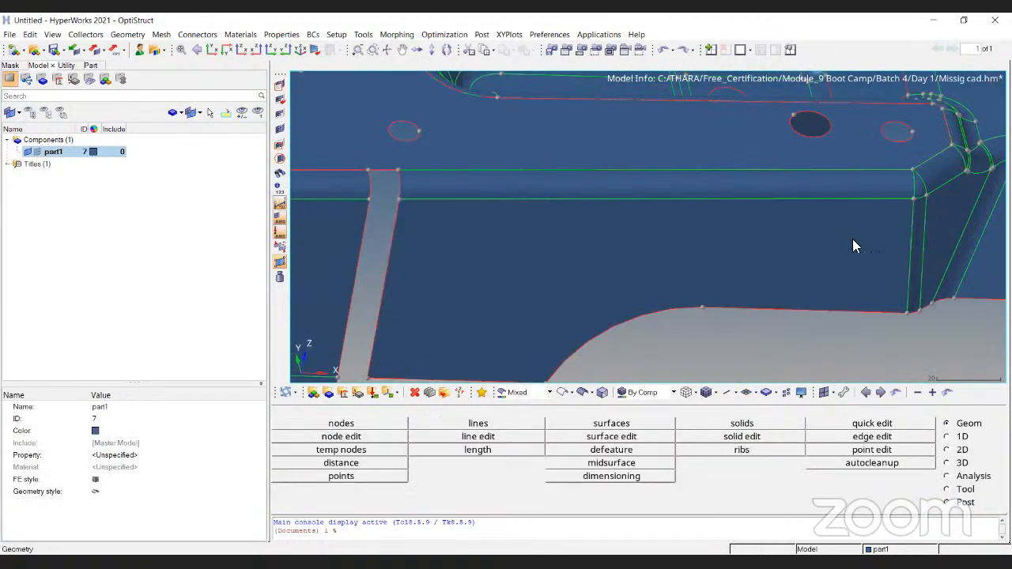
# - Delete one of the duplicate large flat surfaces around the oval opening and the pocket, and leave the delete operation
pyautogui.scroll(-3, 852, 239)
pyautogui.keyDown('ctrl'); pyautogui.moveTo(863, 205); pyautogui.dragTo(852, 223); pyautogui.keyUp('ctrl')
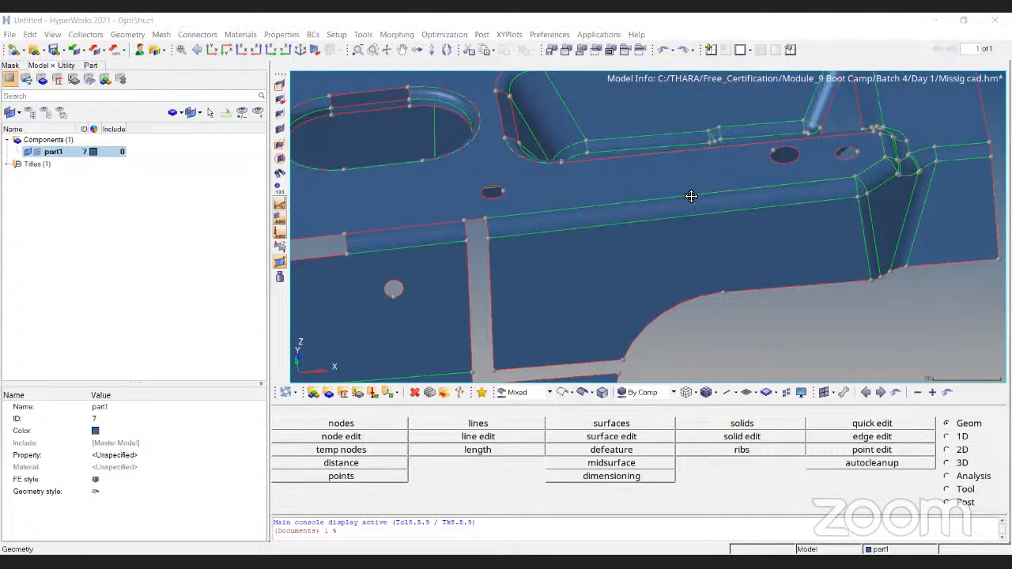
pyautogui.press('f')
pyautogui.press('F2')
pyautogui.scroll(2, 601, 226)
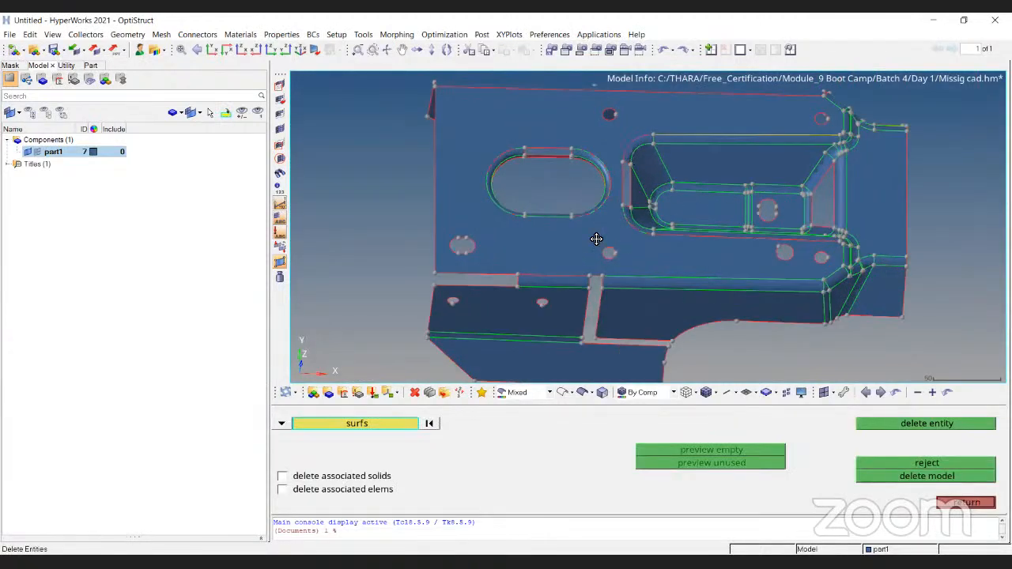
pyautogui.keyDown('ctrl'); pyautogui.moveTo(601, 227); pyautogui.dragTo(567, 310, button='right'); pyautogui.keyUp('ctrl')
pyautogui.scroll(2, 587, 205)
pyautogui.click(579, 217)
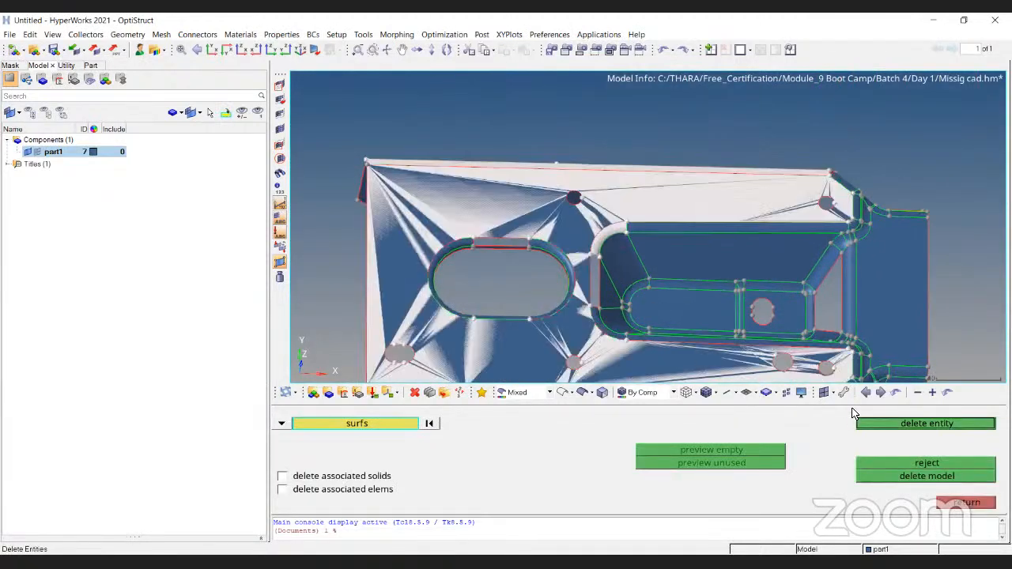
pyautogui.keyDown('ctrl'); pyautogui.moveTo(606, 231); pyautogui.dragTo(699, 297); pyautogui.keyUp('ctrl')
pyautogui.scroll(-3, 563, 176)
pyautogui.keyDown('ctrl'); pyautogui.moveTo(563, 176); pyautogui.dragTo(562, 201); pyautogui.keyUp('ctrl')
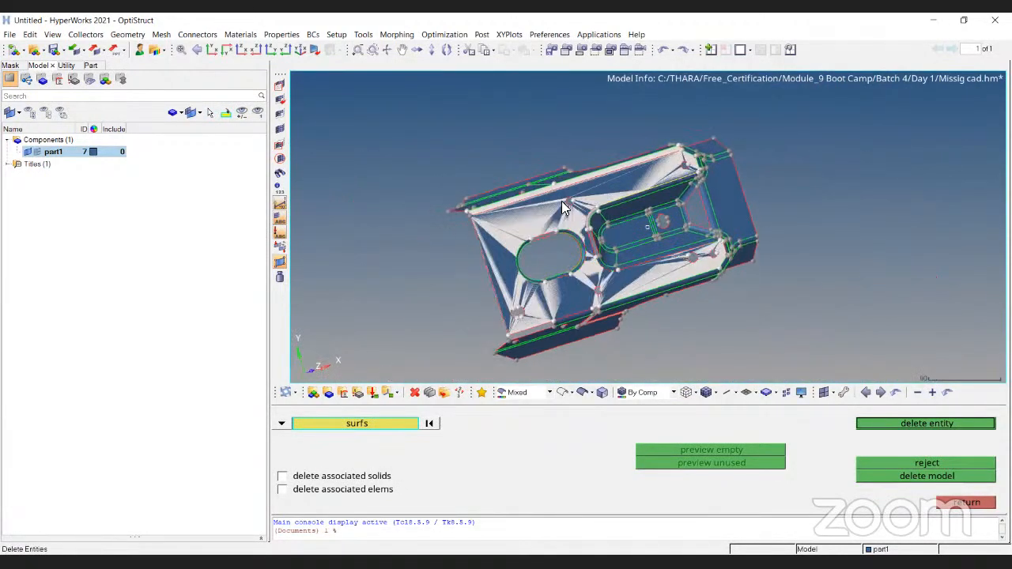
pyautogui.scroll(5, 565, 206)
pyautogui.scroll(-3, 623, 204)
pyautogui.keyDown('ctrl'); pyautogui.moveTo(623, 204); pyautogui.dragTo(799, 269); pyautogui.keyUp('ctrl')
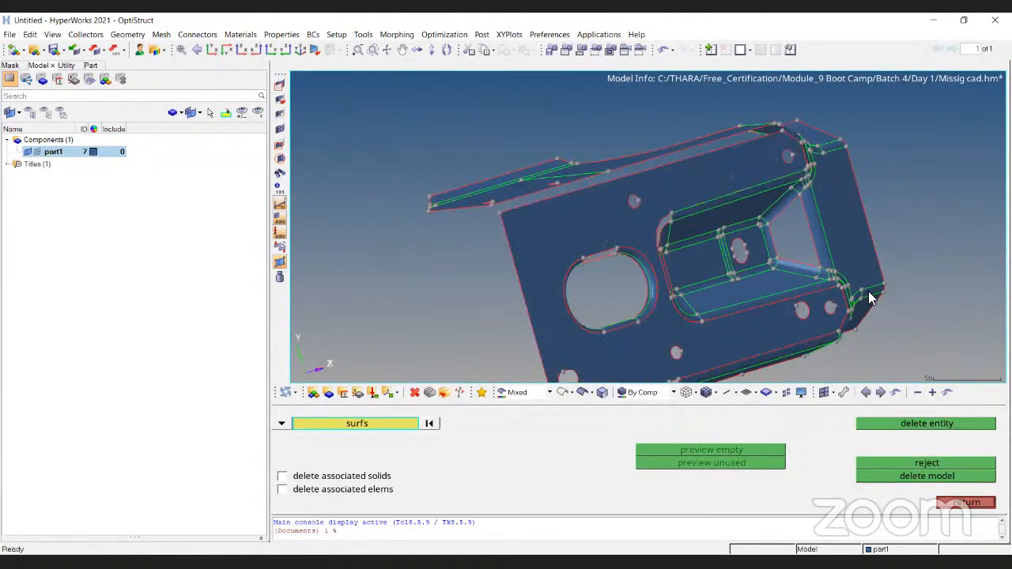
pyautogui.keyDown('ctrl'); pyautogui.moveTo(822, 300); pyautogui.dragTo(663, 242); pyautogui.keyUp('ctrl')
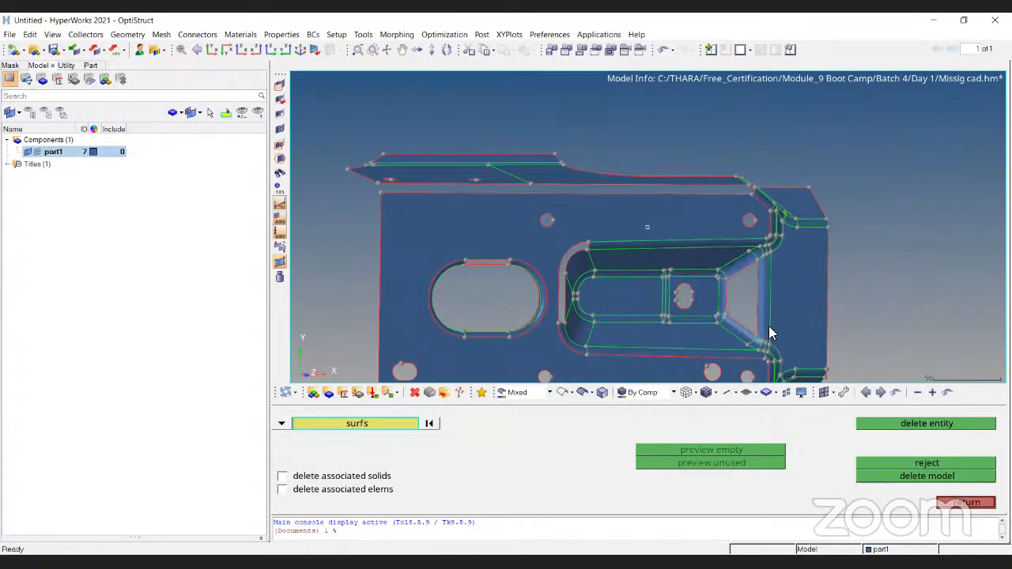
pyautogui.keyDown('ctrl'); pyautogui.moveTo(745, 310); pyautogui.dragTo(768, 283); pyautogui.keyUp('ctrl')
pyautogui.click(967, 502)
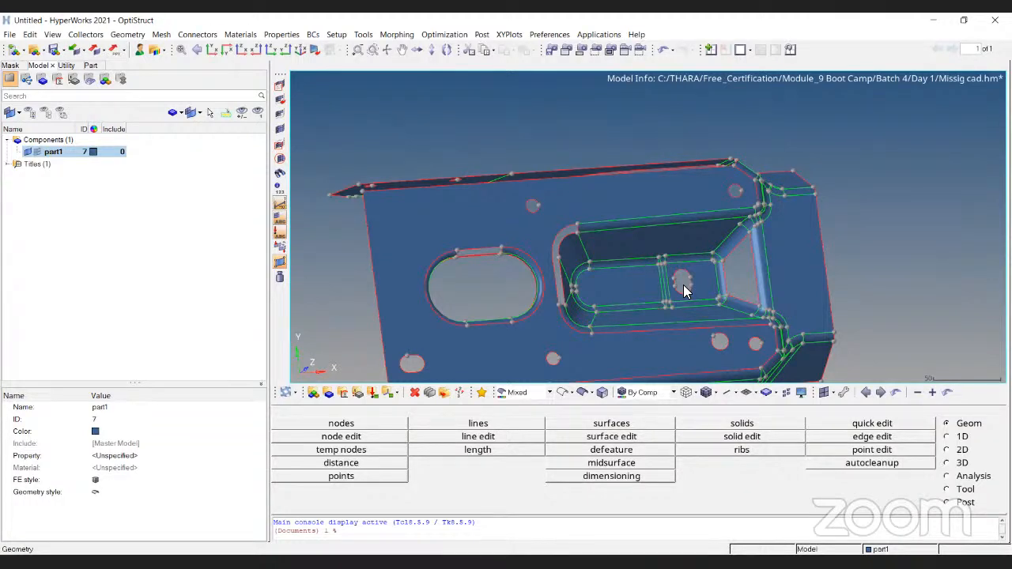
# - Examine the missing fillet strip along the pocket's end in wireframe and shaded display, including its bordering free edges
pyautogui.keyDown('ctrl'); pyautogui.moveTo(685, 260); pyautogui.dragTo(647, 228); pyautogui.keyUp('ctrl')
pyautogui.keyDown('ctrl'); pyautogui.moveTo(761, 250); pyautogui.dragTo(670, 194); pyautogui.keyUp('ctrl')
pyautogui.keyDown('ctrl'); pyautogui.scroll(4, 533, 257); pyautogui.keyUp('ctrl')
pyautogui.scroll(4, 675, 188)
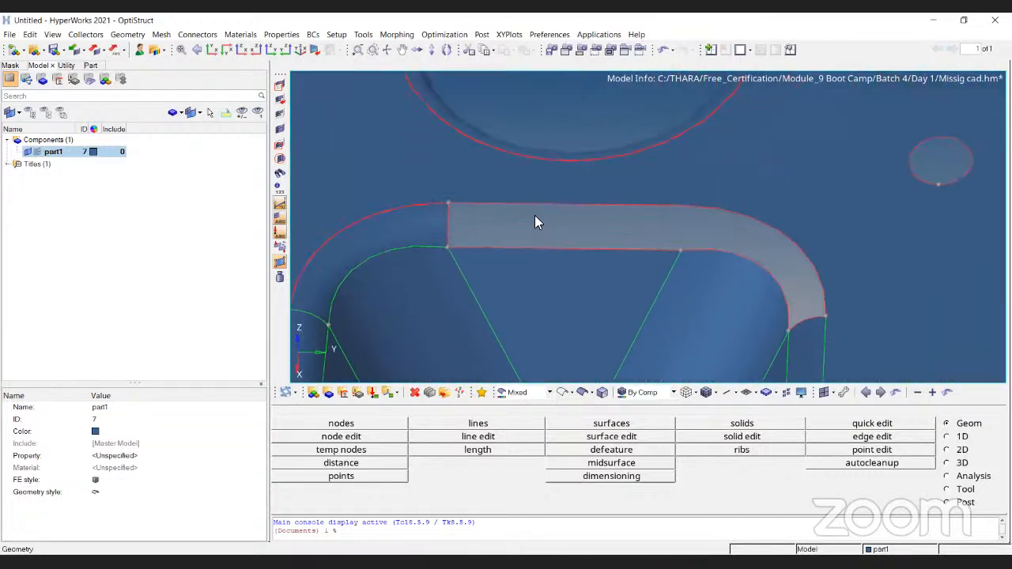
pyautogui.click(563, 393)
pyautogui.keyDown('ctrl'); pyautogui.scroll(-7, 580, 234); pyautogui.keyUp('ctrl')
pyautogui.keyDown('ctrl'); pyautogui.moveTo(647, 320); pyautogui.dragTo(518, 219); pyautogui.keyUp('ctrl')
pyautogui.scroll(4, 517, 219)
pyautogui.keyDown('ctrl'); pyautogui.moveTo(842, 177); pyautogui.dragTo(735, 154); pyautogui.keyUp('ctrl')
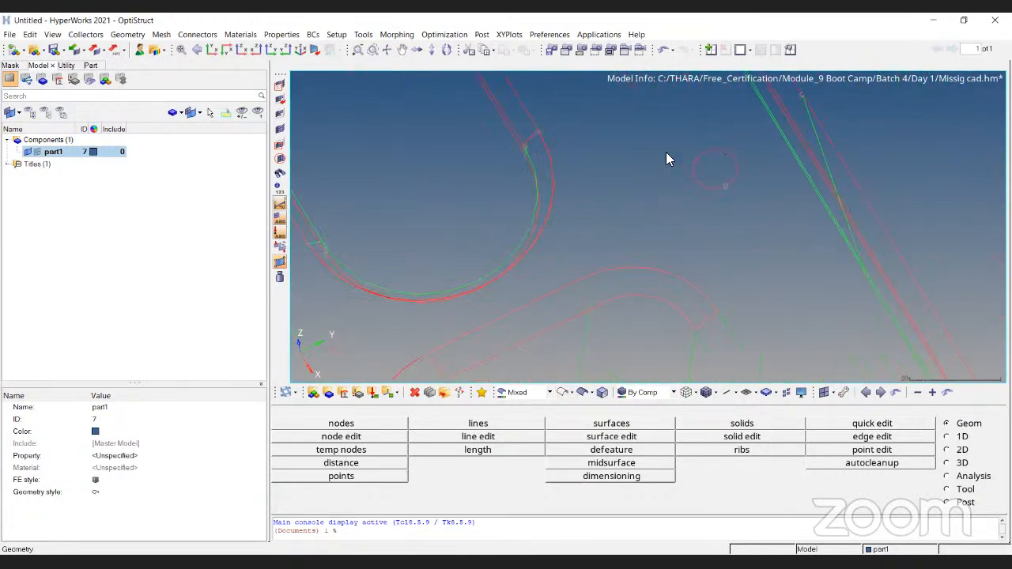
pyautogui.click(602, 393)
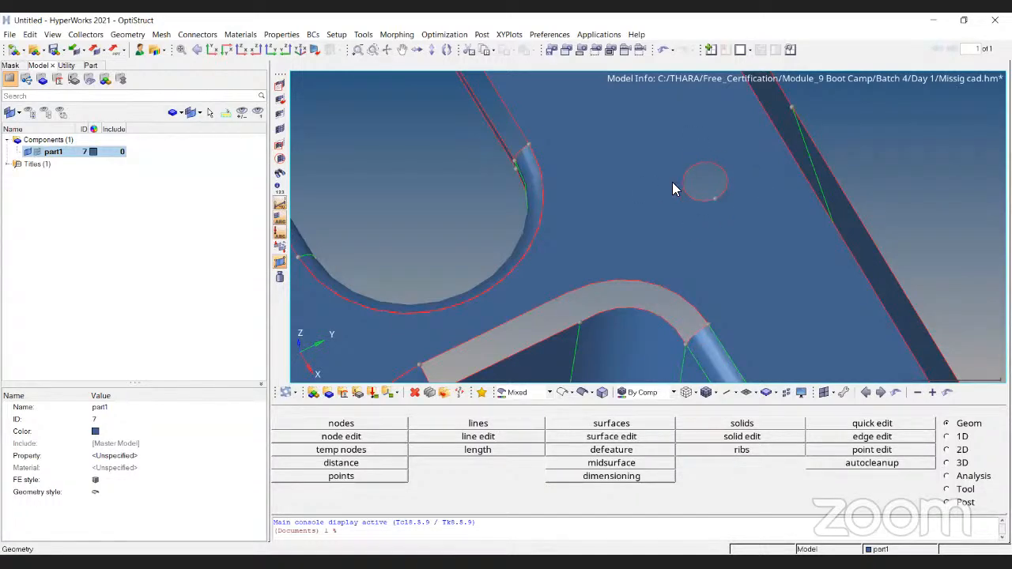
pyautogui.scroll(-4, 688, 194)
pyautogui.scroll(4, 557, 282)
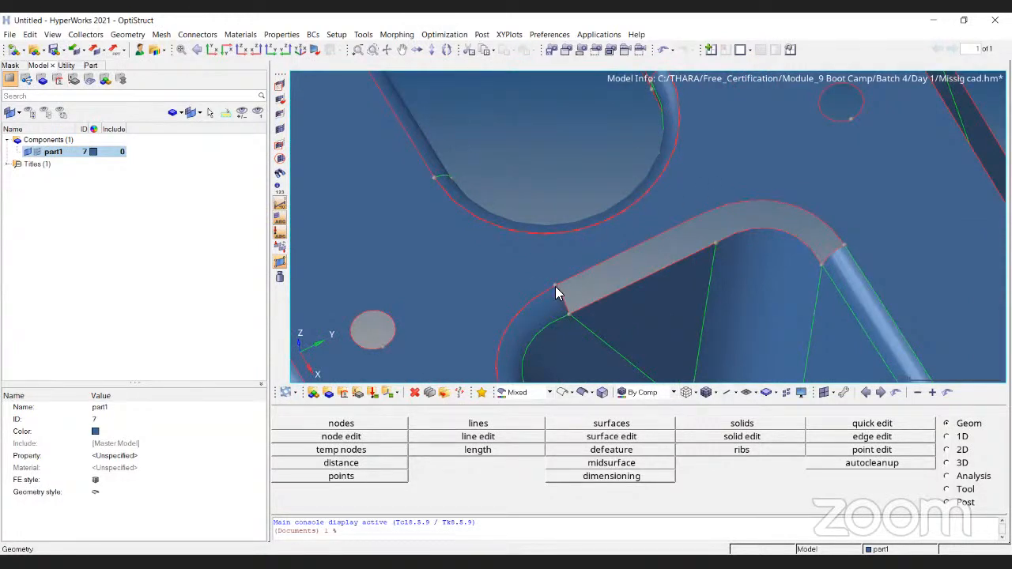
pyautogui.scroll(3, 742, 273)
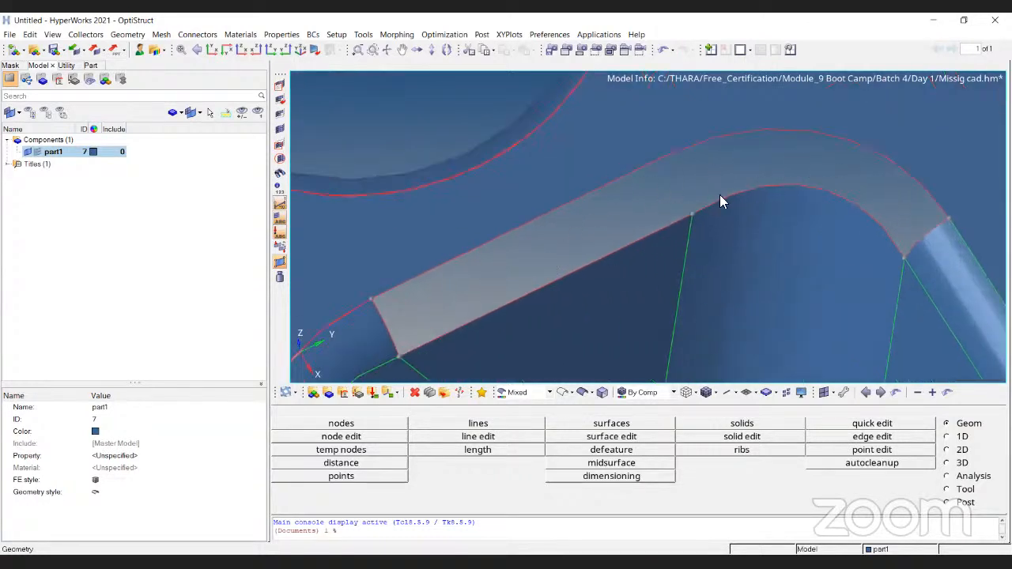
pyautogui.scroll(-2, 720, 195)
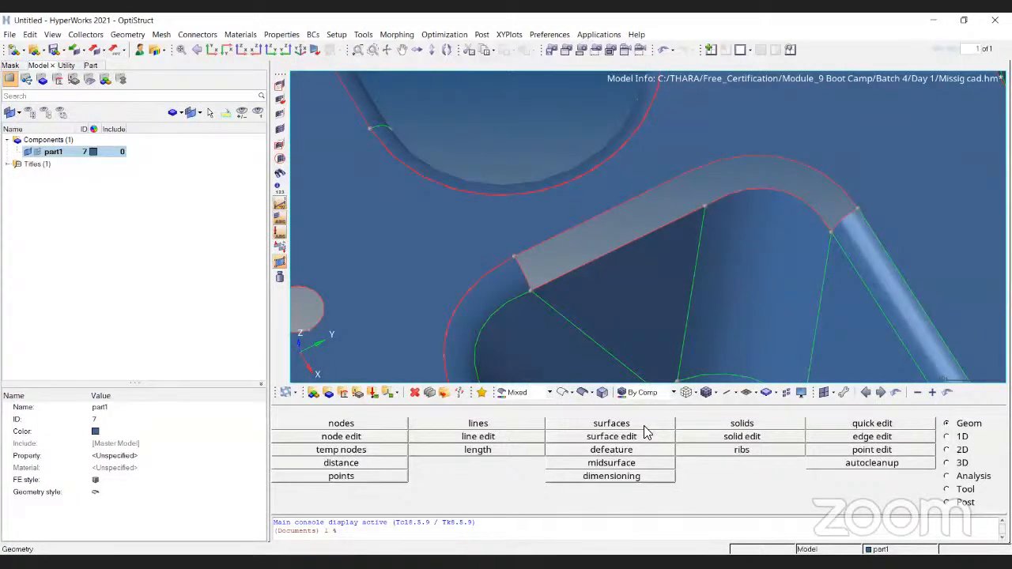
# - Set up the ruled tool to create a surface only, with both inputs defined as line lists
pyautogui.click(958, 450)
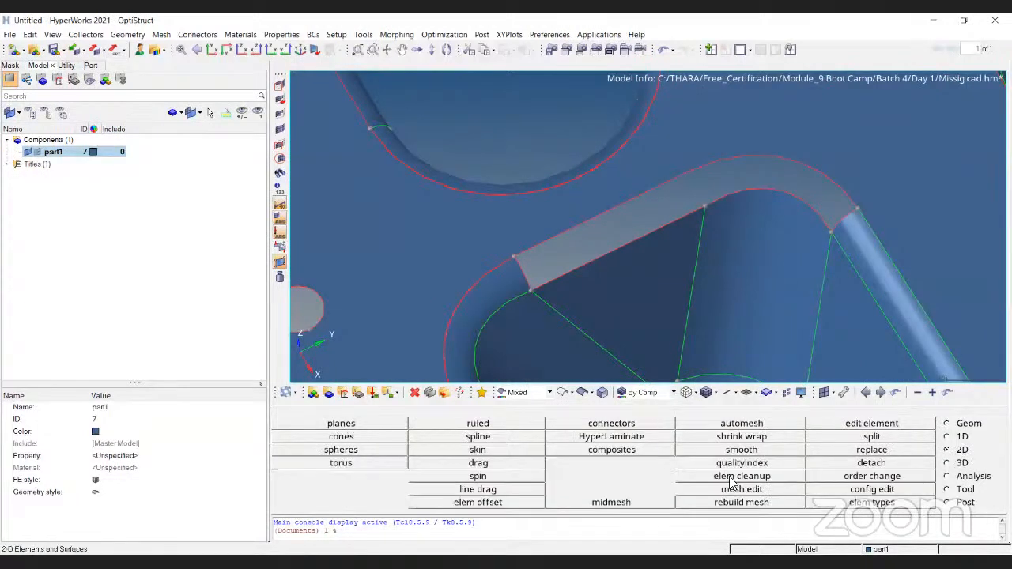
pyautogui.click(496, 427)
pyautogui.click(605, 424)
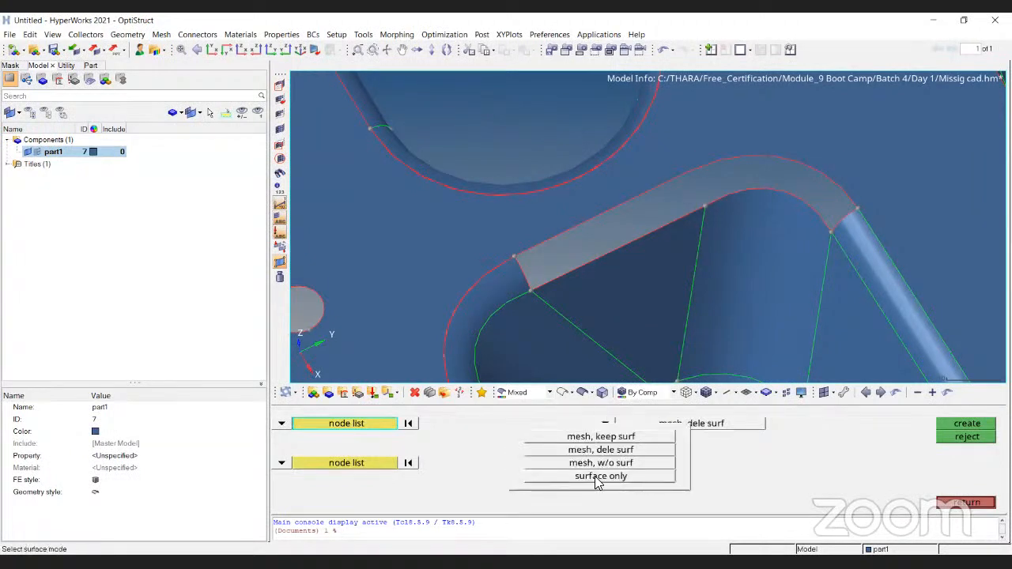
pyautogui.click(599, 476)
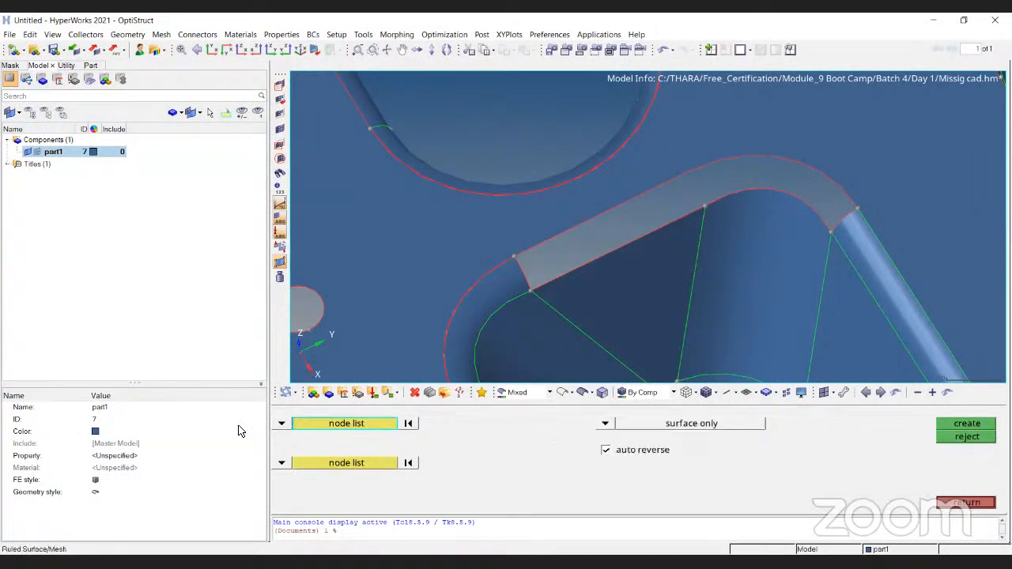
pyautogui.click(281, 425)
pyautogui.click(320, 450)
pyautogui.click(281, 464)
pyautogui.click(320, 476)
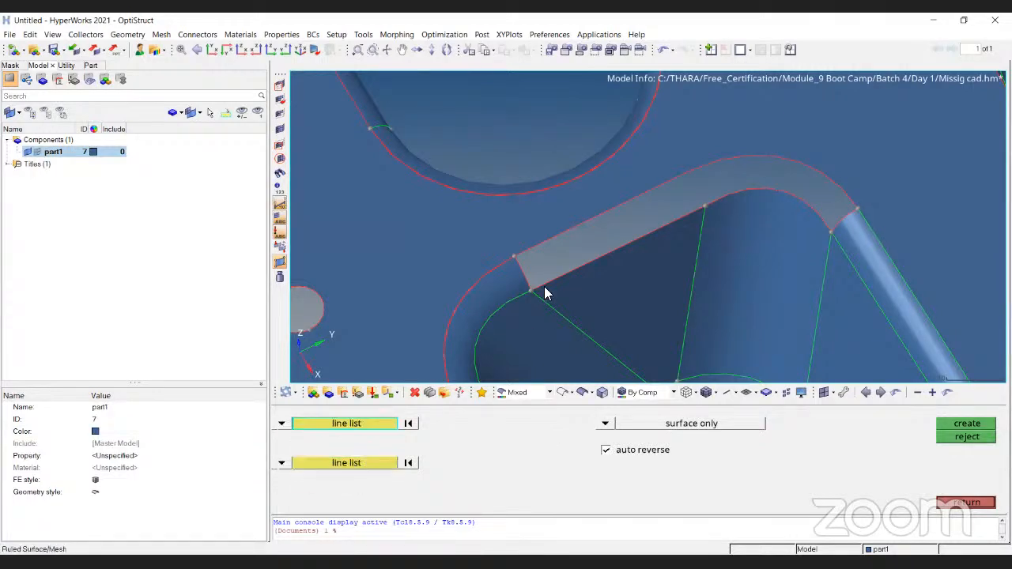
# - Create a ruled surface between the two straight free edges of the gap at the pocket's end
pyautogui.click(569, 226)
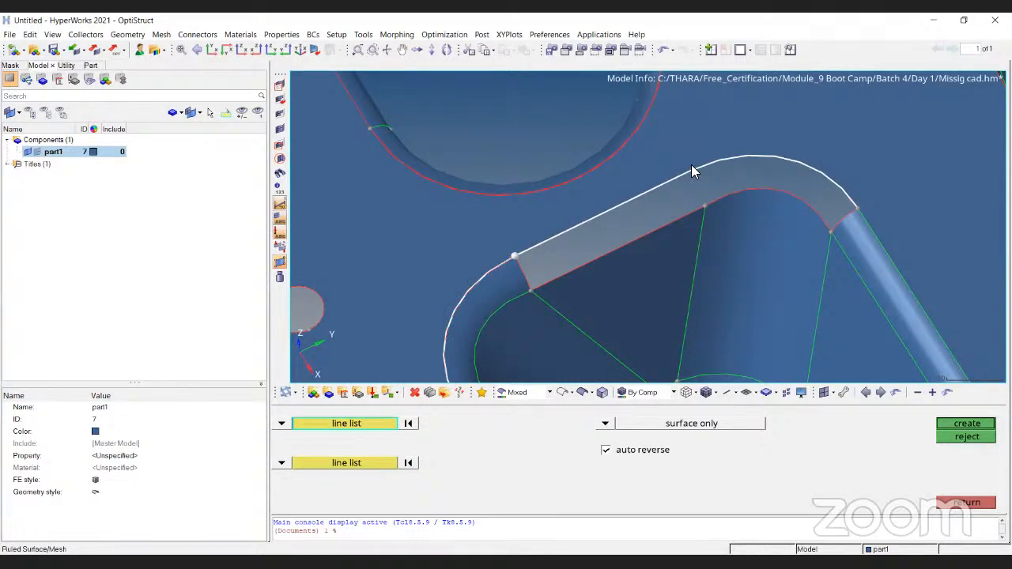
pyautogui.click(365, 465)
pyautogui.click(623, 250)
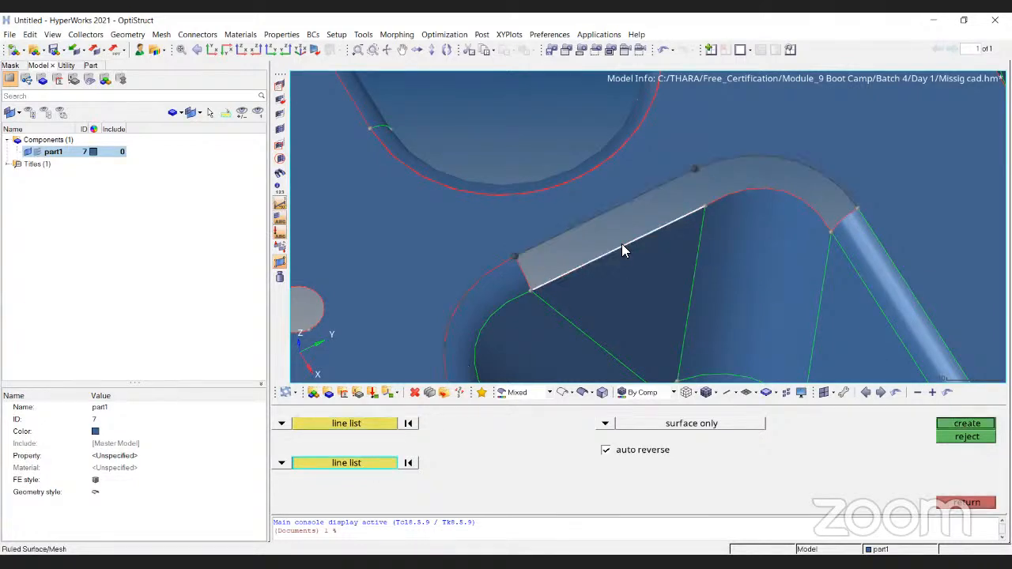
pyautogui.click(967, 425)
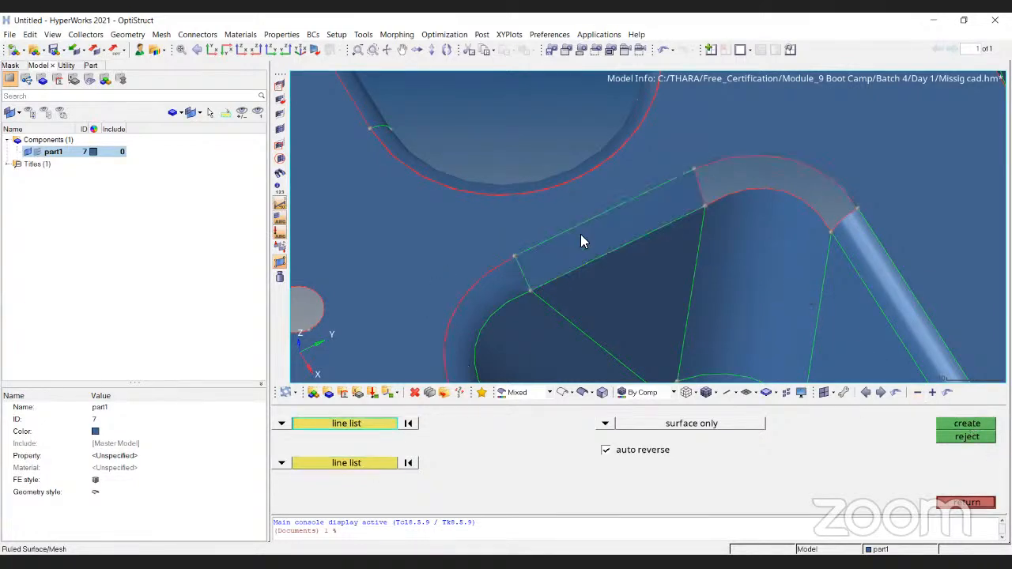
# - Create a ruled surface between the outer and inner curved free edges of the gap at the pocket's corner
pyautogui.keyDown('ctrl'); pyautogui.moveTo(775, 194); pyautogui.dragTo(673, 227, button='right'); pyautogui.keyUp('ctrl')
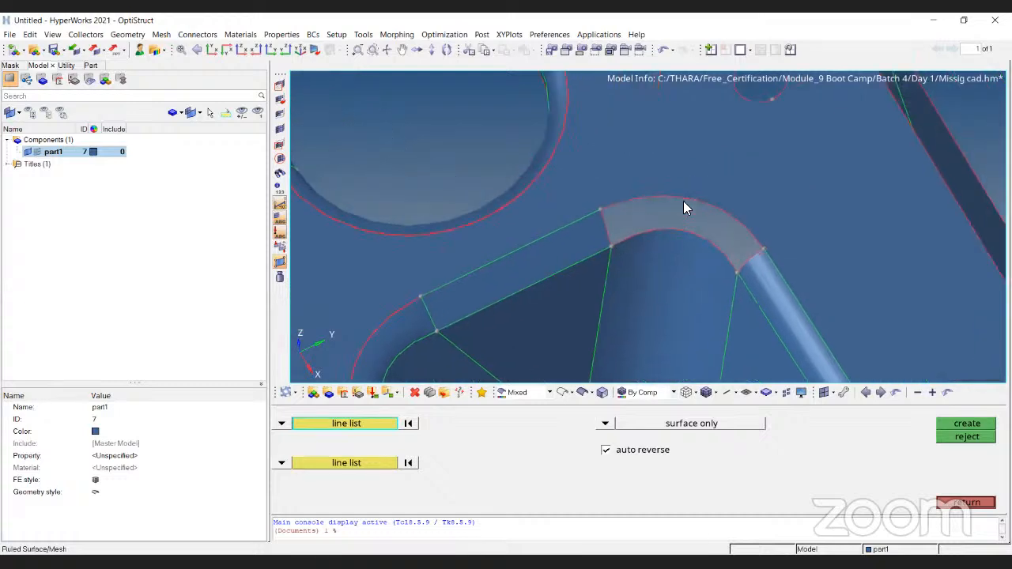
pyautogui.click(684, 202)
pyautogui.click(369, 465)
pyautogui.click(714, 248)
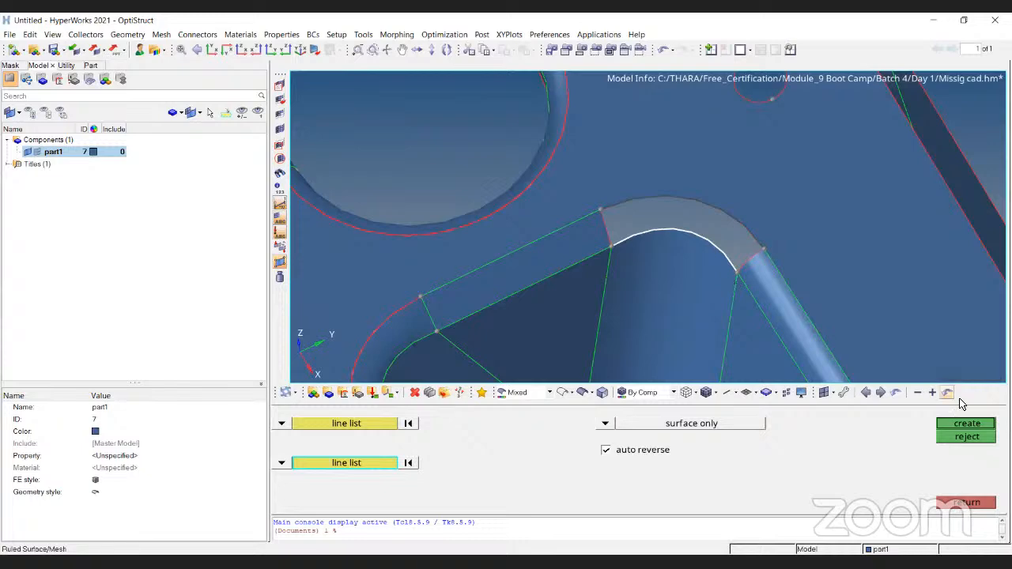
pyautogui.click(967, 424)
# - Leave the ruled tool and examine the slightly separated free edges along the pocket's opposite rounded corner up close
pyautogui.scroll(-2, 709, 217)
pyautogui.scroll(-3, 709, 217)
pyautogui.keyDown('ctrl'); pyautogui.moveTo(708, 293); pyautogui.dragTo(567, 229); pyautogui.keyUp('ctrl')
pyautogui.scroll(4, 610, 142)
pyautogui.keyDown('ctrl'); pyautogui.moveTo(677, 147); pyautogui.dragTo(715, 117); pyautogui.keyUp('ctrl')
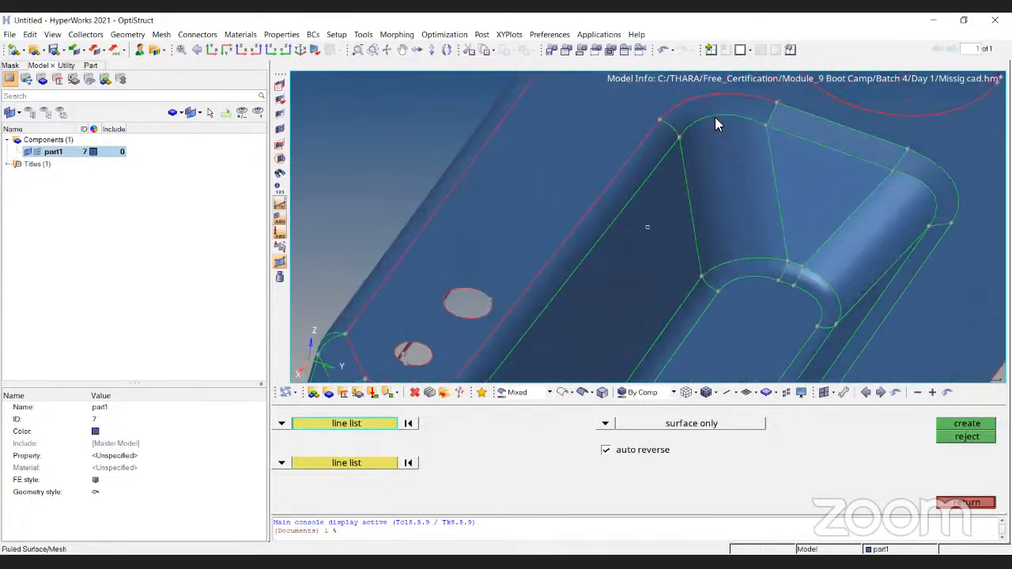
pyautogui.keyDown('ctrl'); pyautogui.moveTo(715, 117); pyautogui.dragTo(618, 282, button='right'); pyautogui.keyUp('ctrl')
pyautogui.press('Escape')
pyautogui.keyDown('ctrl'); pyautogui.moveTo(598, 300); pyautogui.dragTo(639, 138); pyautogui.keyUp('ctrl')
pyautogui.scroll(4, 654, 162)
pyautogui.keyDown('ctrl'); pyautogui.moveTo(703, 156); pyautogui.dragTo(576, 132, button='right'); pyautogui.keyUp('ctrl')
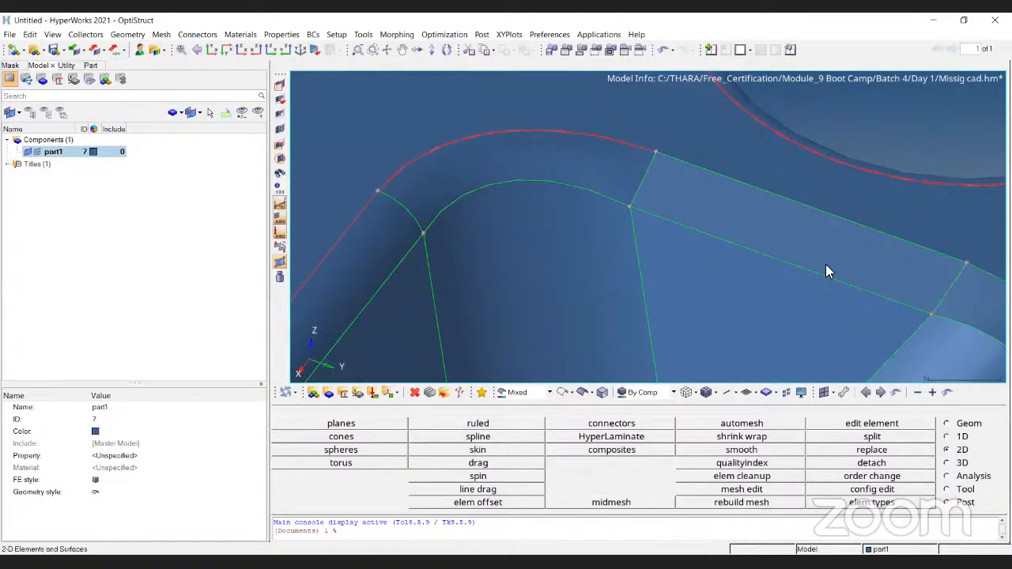
pyautogui.scroll(1, 488, 141)
pyautogui.keyDown('ctrl'); pyautogui.moveTo(479, 142); pyautogui.dragTo(625, 166, button='right'); pyautogui.keyUp('ctrl')
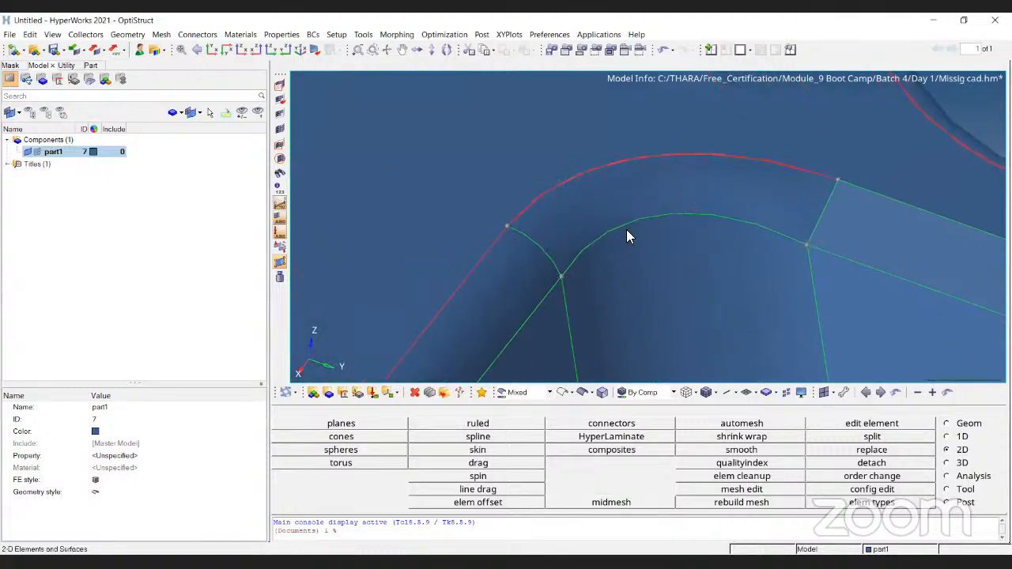
pyautogui.scroll(2, 633, 121)
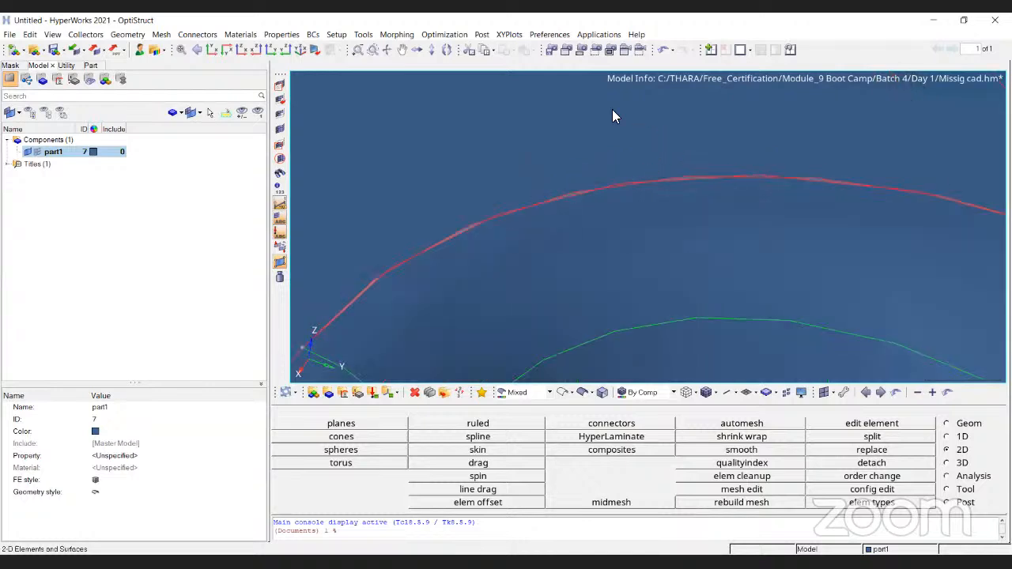
pyautogui.keyDown('ctrl'); pyautogui.moveTo(898, 214); pyautogui.dragTo(666, 236, button='right'); pyautogui.keyUp('ctrl')
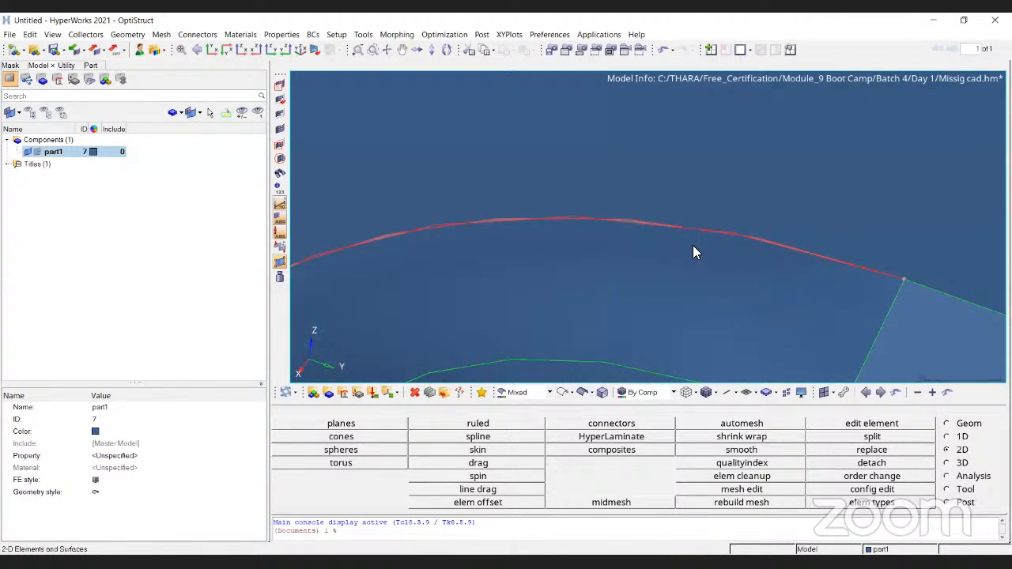
pyautogui.scroll(4, 632, 227)
pyautogui.scroll(2, 630, 220)
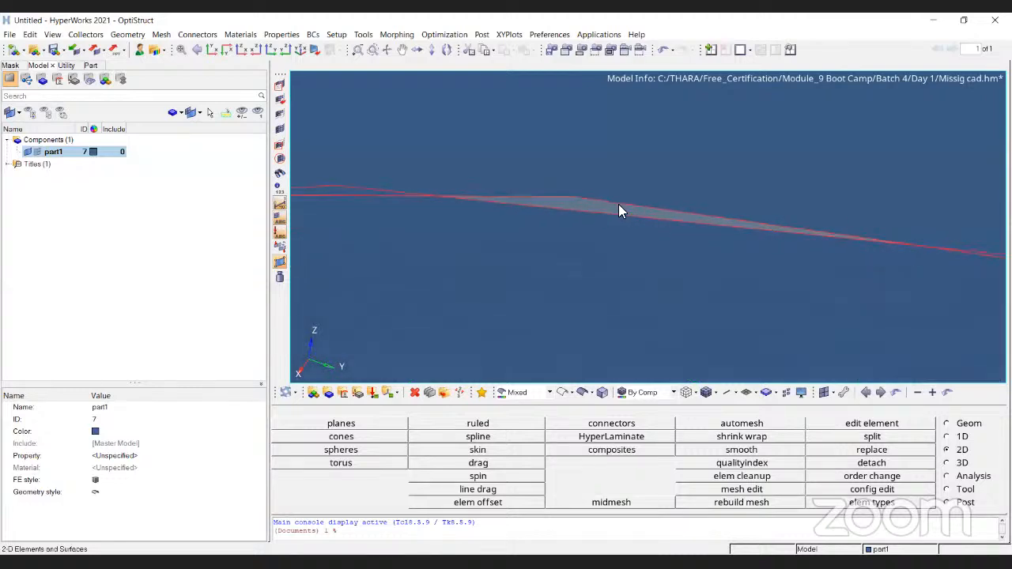
pyautogui.keyDown('ctrl'); pyautogui.moveTo(694, 172); pyautogui.dragTo(696, 192, button='right'); pyautogui.keyUp('ctrl')
pyautogui.scroll(3, 608, 229)
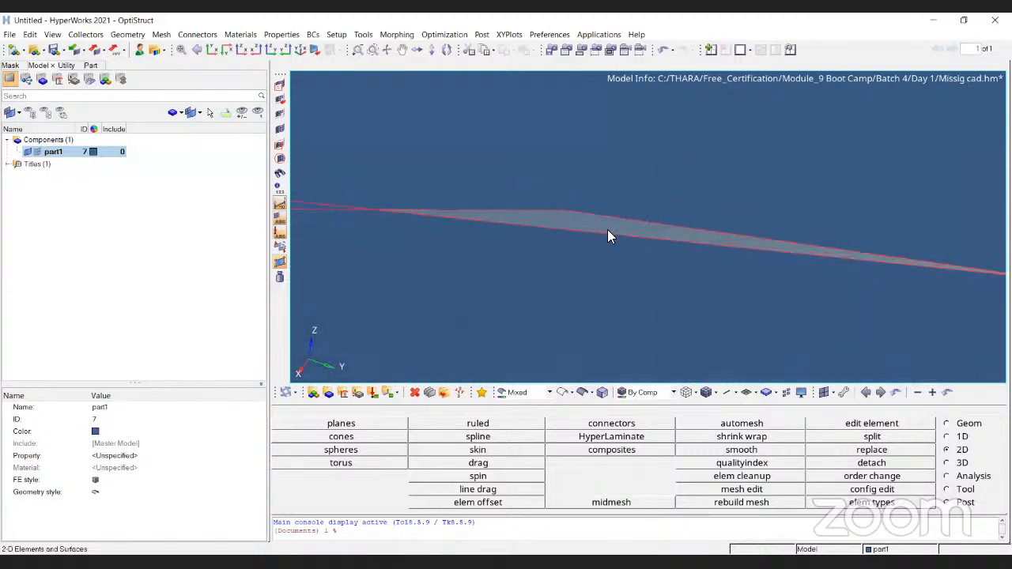
pyautogui.scroll(2, 623, 195)
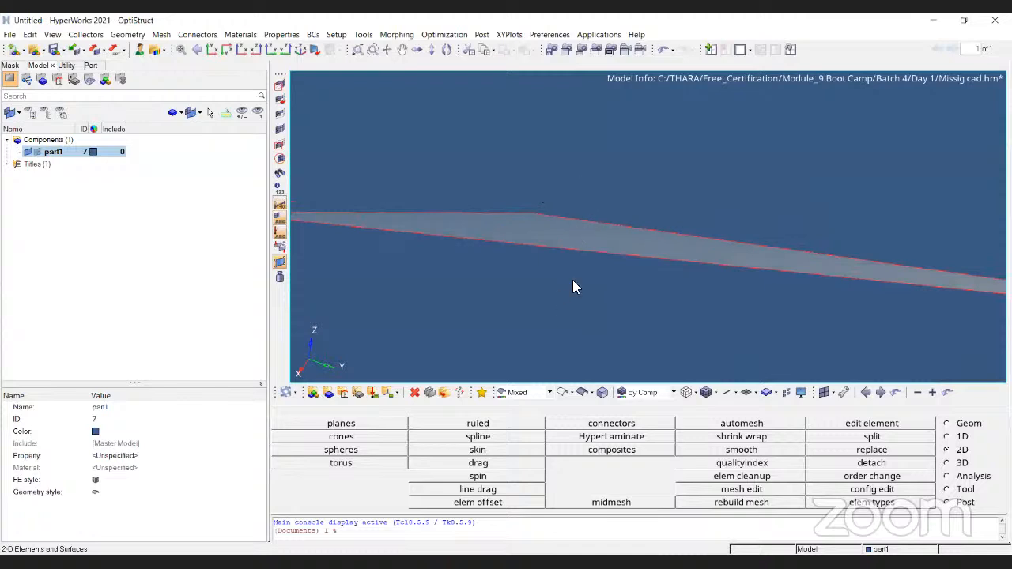
pyautogui.keyDown('ctrl'); pyautogui.moveTo(641, 228); pyautogui.dragTo(588, 248); pyautogui.keyUp('ctrl')
pyautogui.scroll(-3, 588, 247)
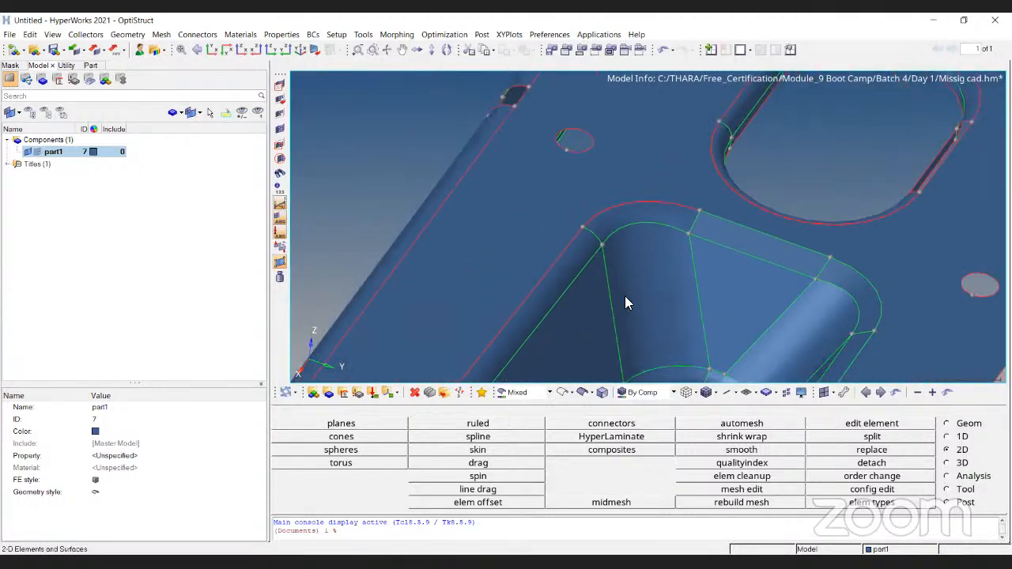
# - Stitch the curved corner edge and the adjoining long straight edge of the pocket's rim with the quick edit toggle edge tool
pyautogui.click(970, 425)
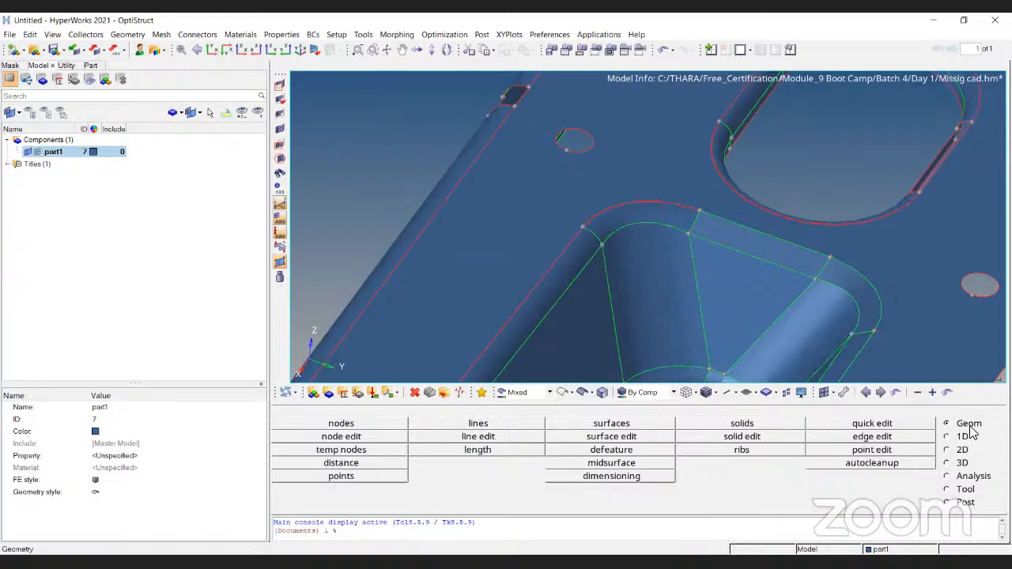
pyautogui.click(876, 428)
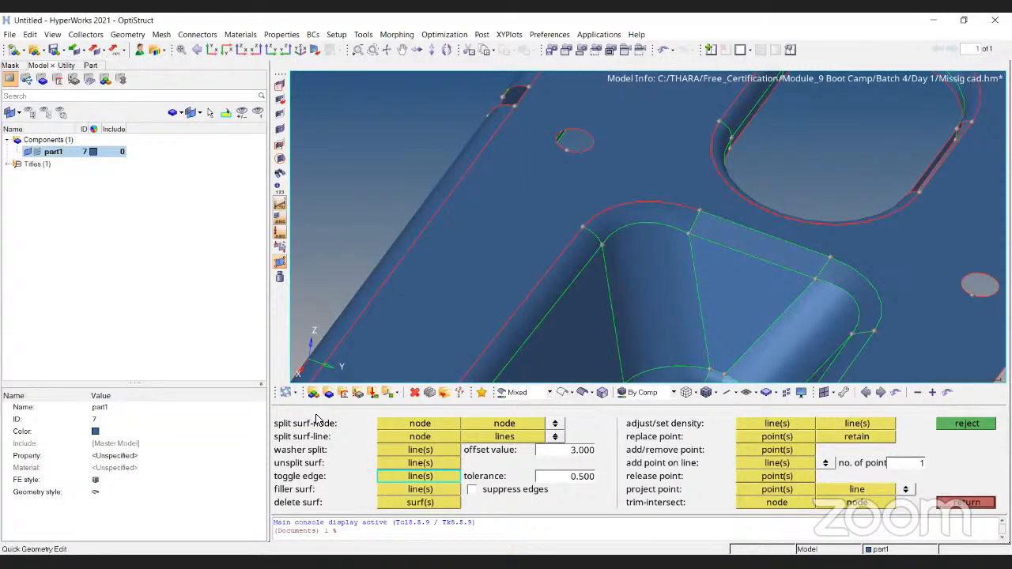
pyautogui.press('Escape')
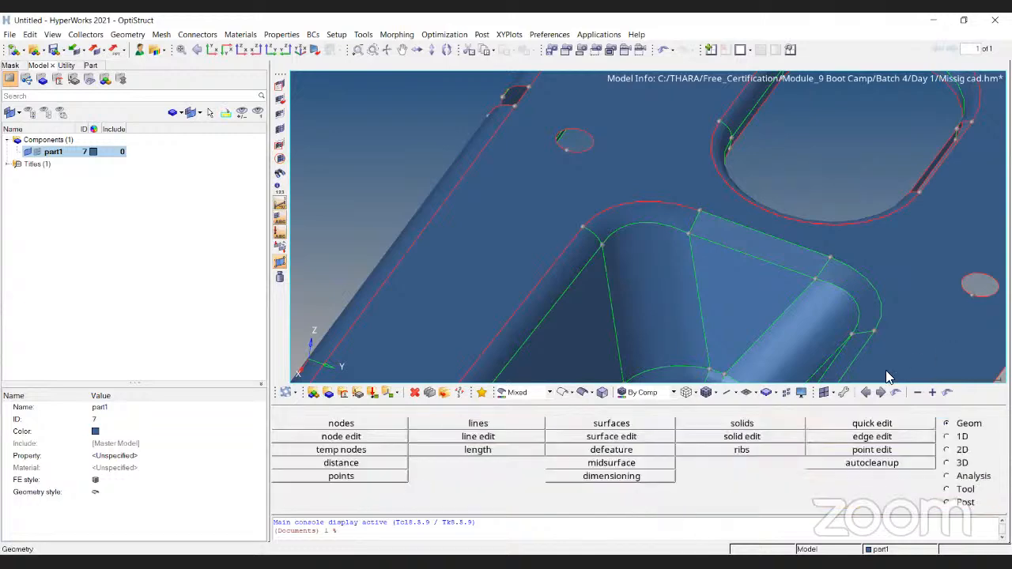
pyautogui.click(856, 425)
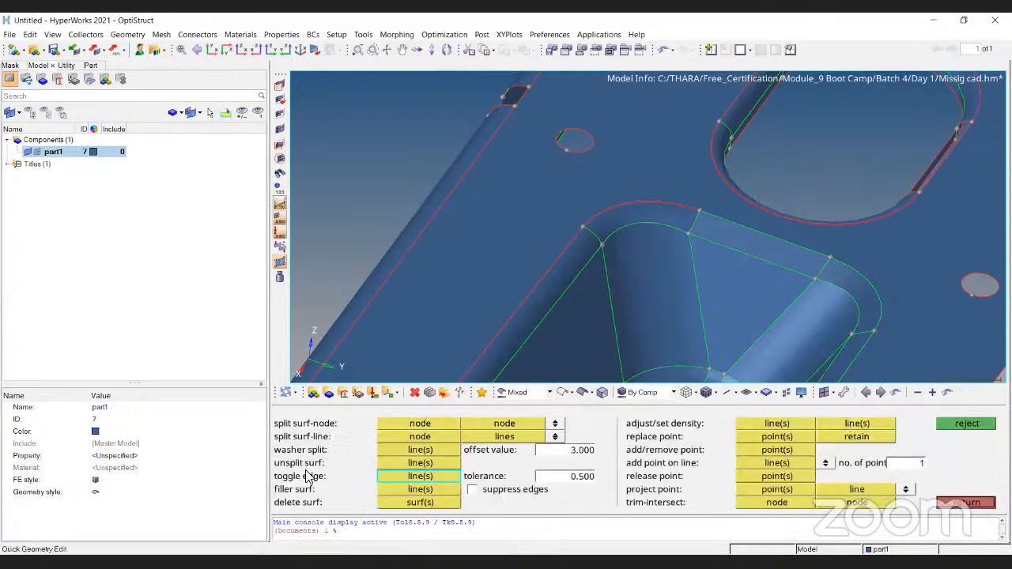
pyautogui.click(637, 207)
pyautogui.scroll(3, 635, 209)
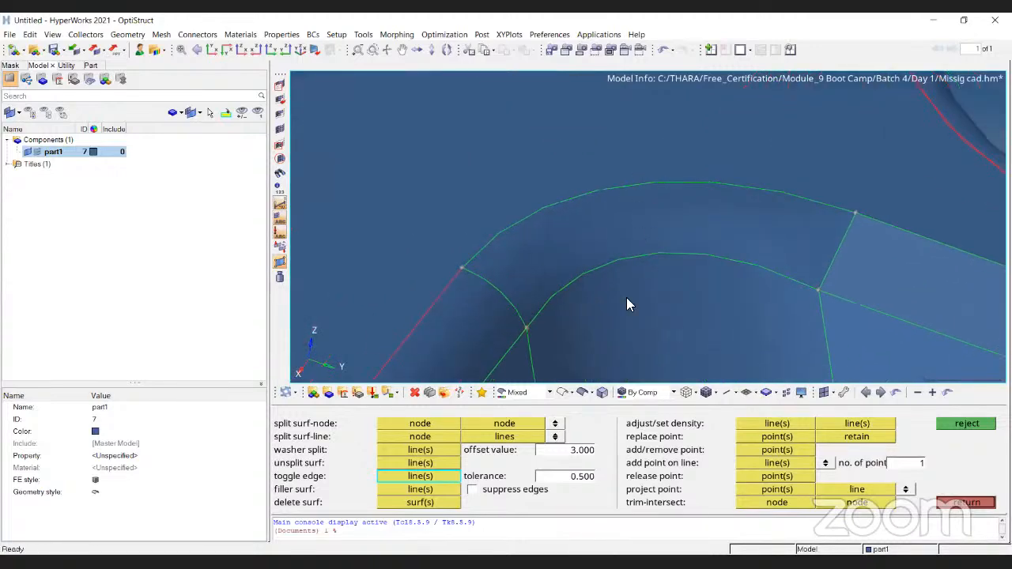
pyautogui.keyDown('ctrl'); pyautogui.moveTo(639, 266); pyautogui.dragTo(941, 103, button='right'); pyautogui.keyUp('ctrl')
pyautogui.click(629, 246)
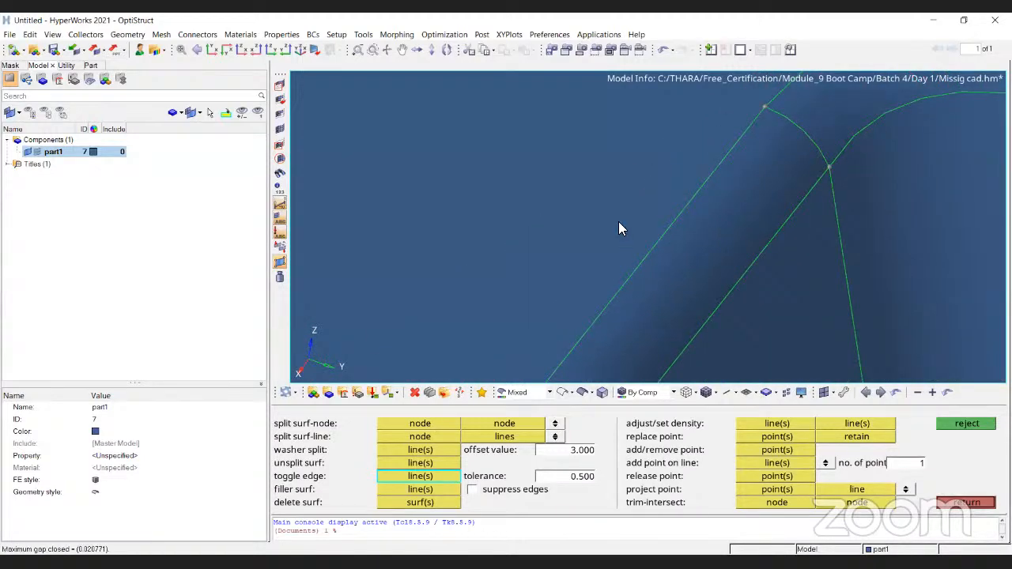
# - Stitch the outer free edges around the rim of the large oblong cutout
pyautogui.scroll(-4, 626, 215)
pyautogui.scroll(-5, 628, 202)
pyautogui.scroll(5, 566, 286)
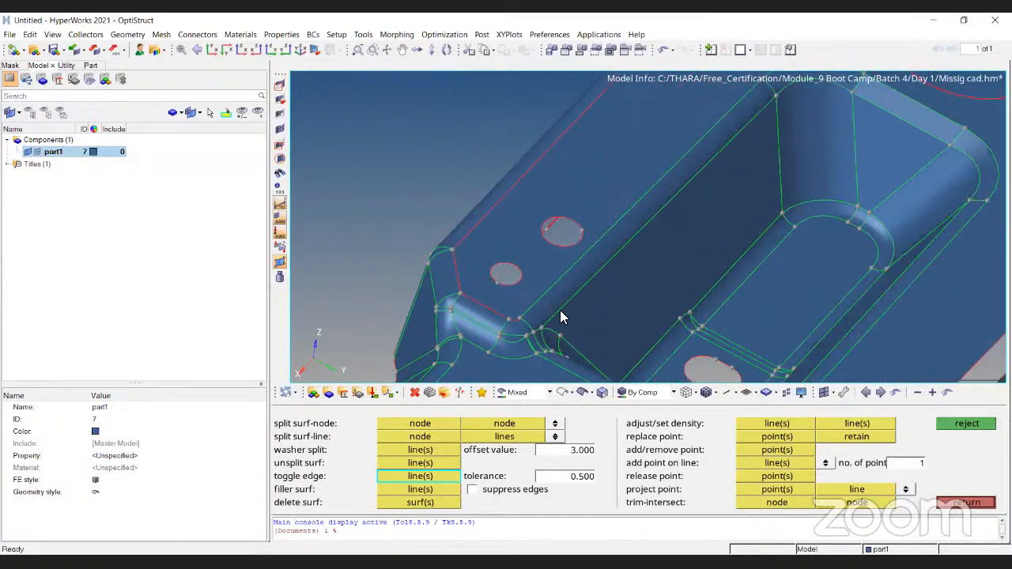
pyautogui.scroll(4, 641, 187)
pyautogui.click(649, 186)
pyautogui.scroll(-3, 623, 189)
pyautogui.keyDown('ctrl'); pyautogui.moveTo(688, 135); pyautogui.dragTo(570, 289, button='right'); pyautogui.keyUp('ctrl')
pyautogui.scroll(3, 569, 196)
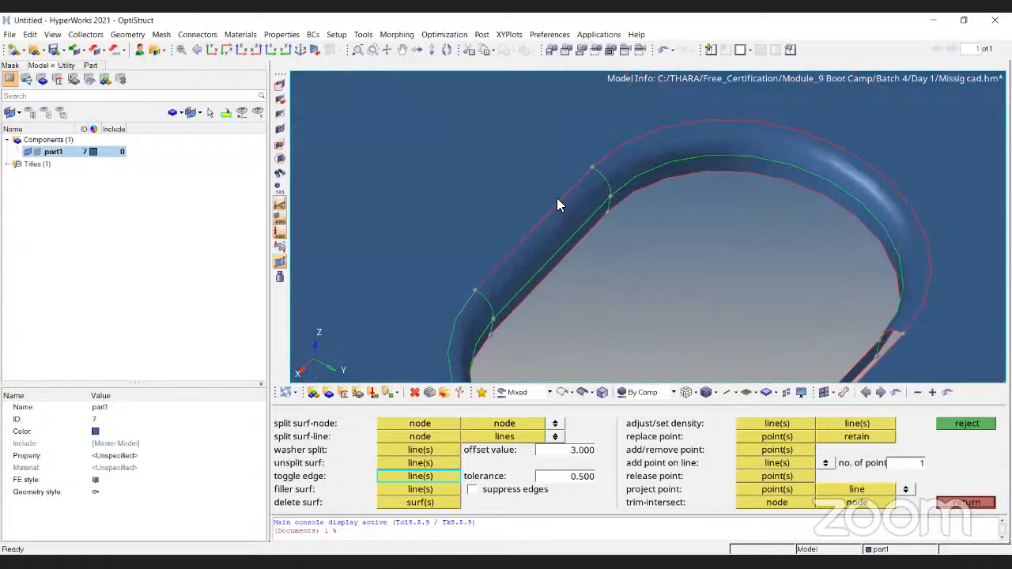
pyautogui.click(679, 126)
# - Try to toggle the open inner edge of the oblong cutout and decline closing the large gap
pyautogui.scroll(-5, 675, 149)
pyautogui.keyDown('ctrl'); pyautogui.moveTo(682, 277); pyautogui.dragTo(723, 238); pyautogui.keyUp('ctrl')
pyautogui.scroll(4, 595, 172)
pyautogui.scroll(3, 560, 226)
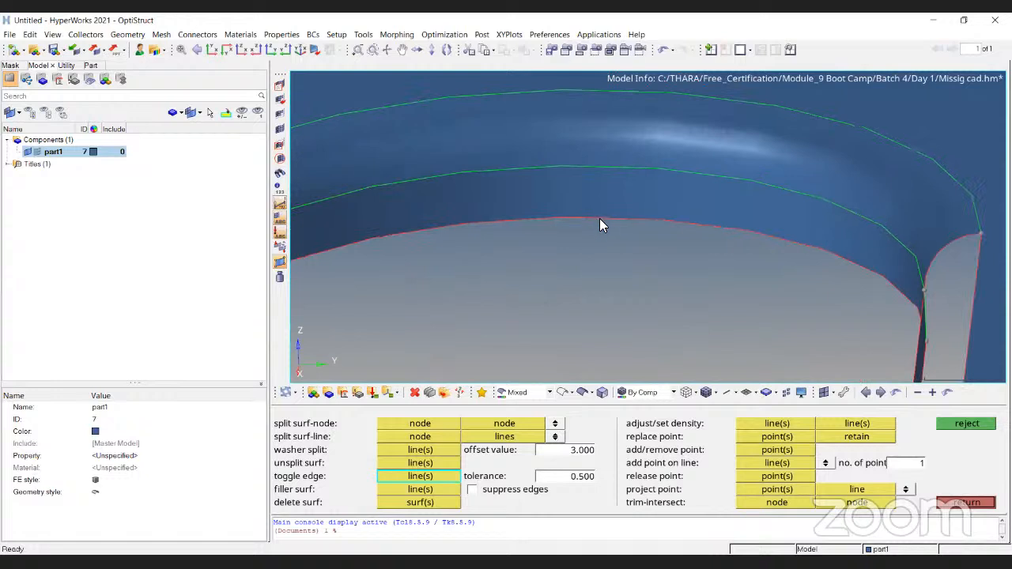
pyautogui.click(599, 219)
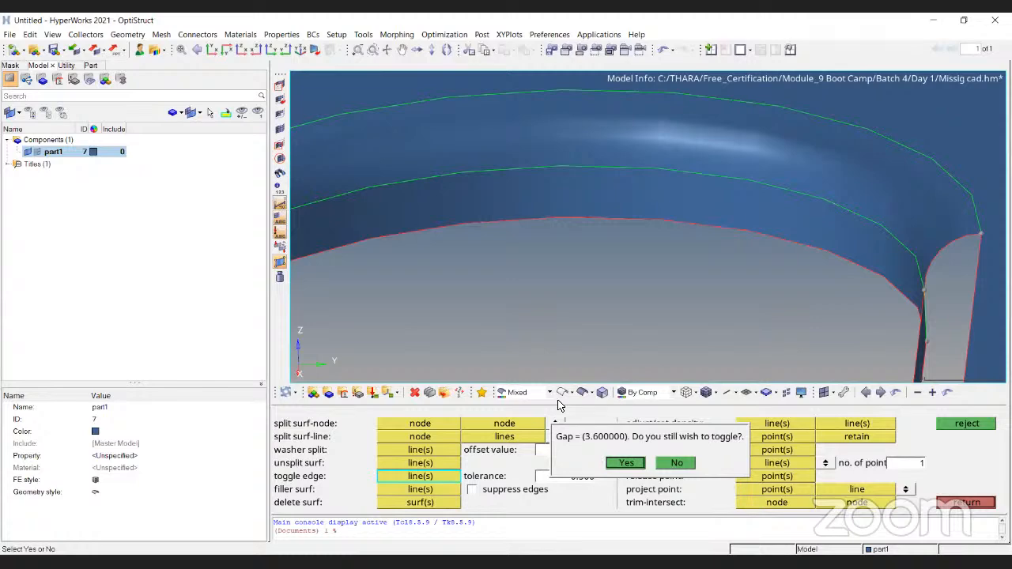
# - Try to toggle the straight free edge at the end of the top plate
pyautogui.scroll(-8, 648, 185)
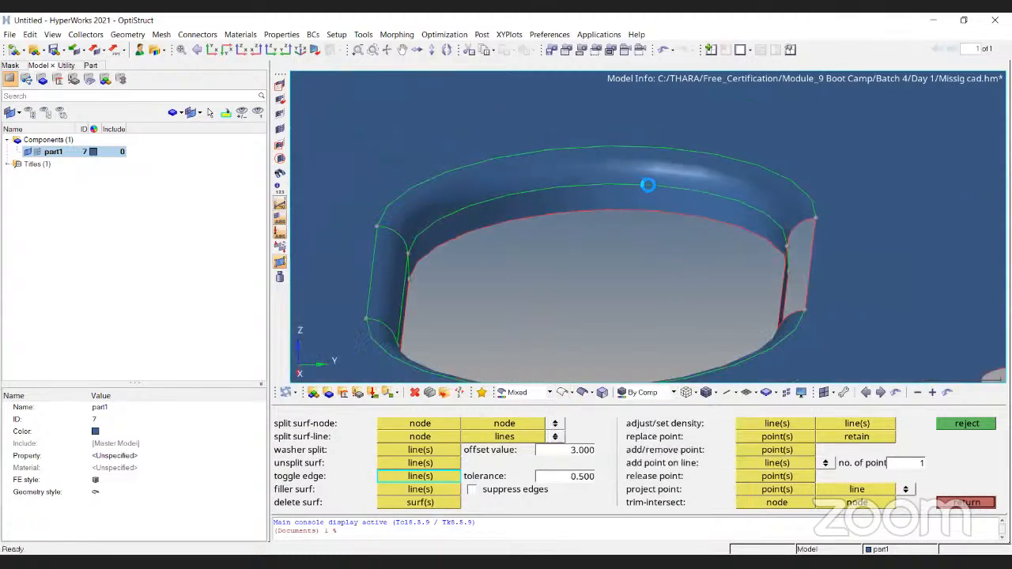
pyautogui.scroll(4, 656, 166)
pyautogui.scroll(4, 702, 201)
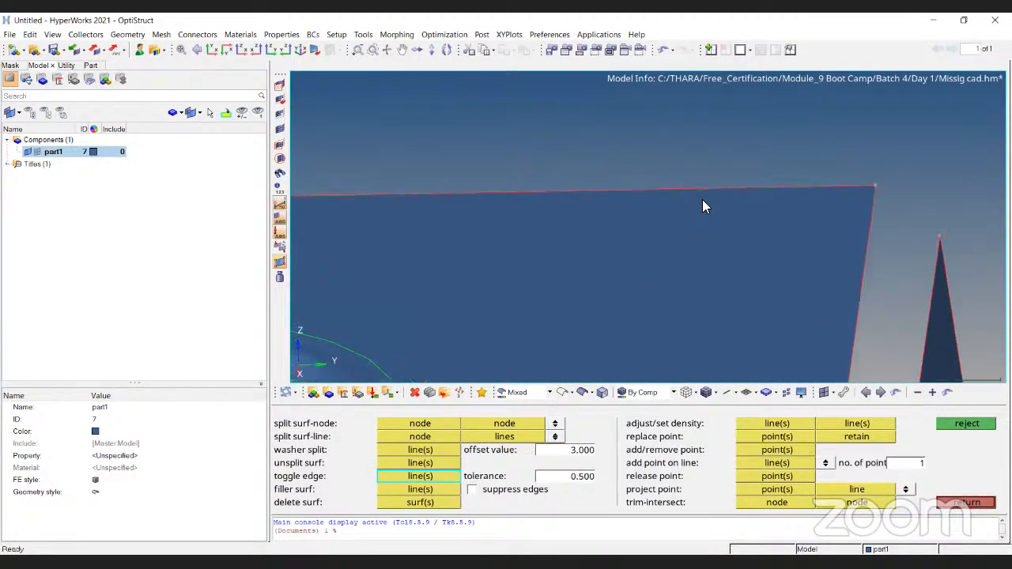
pyautogui.click(715, 182)
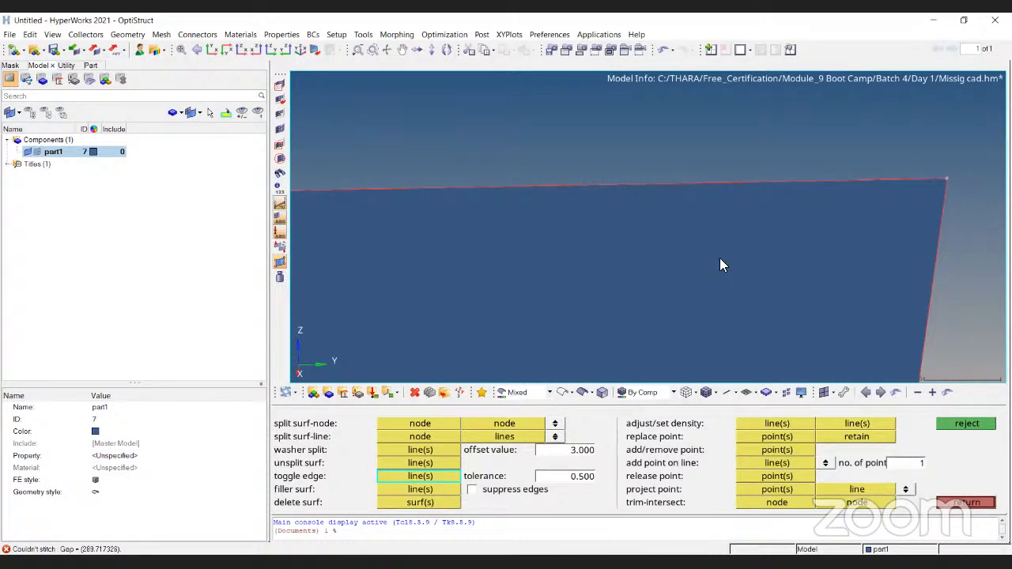
# - Stitch the straight free edges where the top plate meets the long side fillet
pyautogui.keyDown('ctrl'); pyautogui.scroll(-8, 691, 154); pyautogui.keyUp('ctrl')
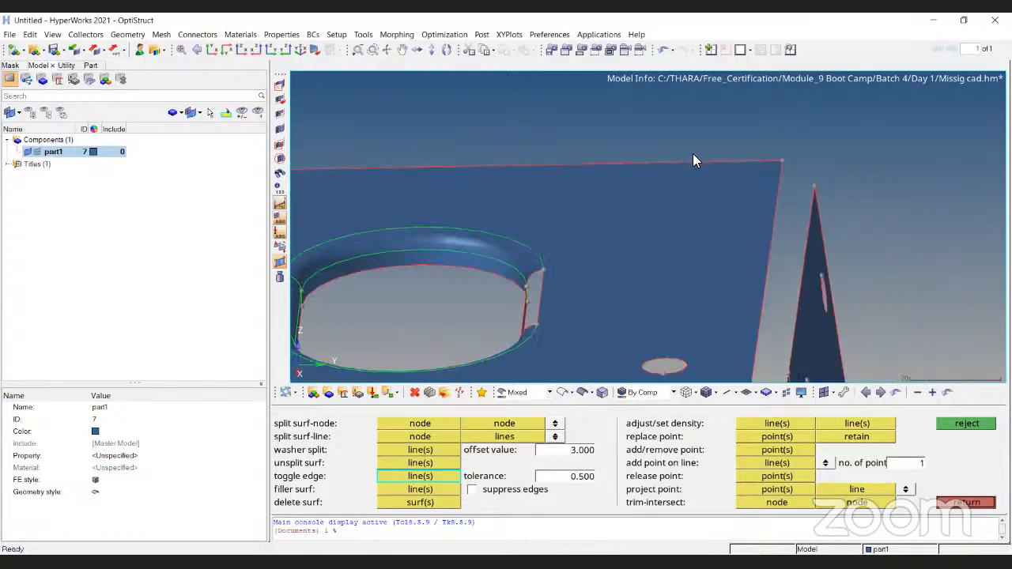
pyautogui.keyDown('ctrl'); pyautogui.moveTo(646, 225); pyautogui.dragTo(558, 206); pyautogui.keyUp('ctrl')
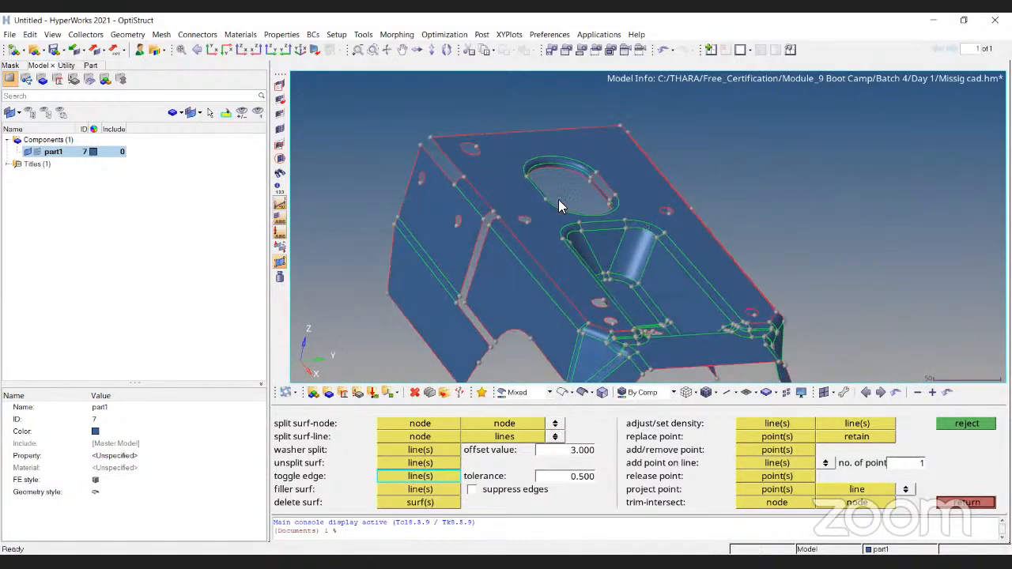
pyautogui.keyDown('ctrl'); pyautogui.scroll(8, 475, 207); pyautogui.keyUp('ctrl')
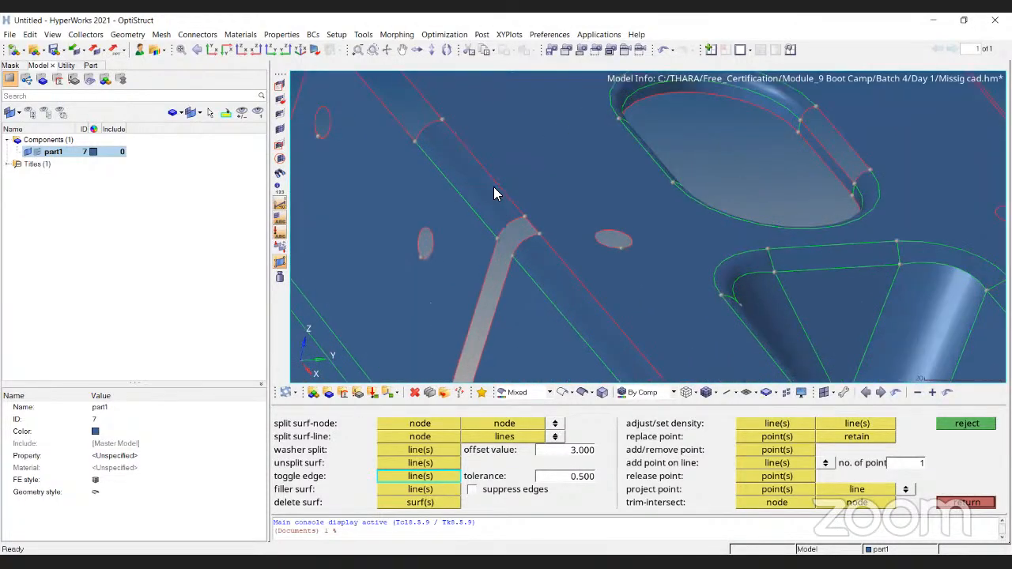
pyautogui.keyDown('ctrl'); pyautogui.scroll(-5, 545, 237); pyautogui.keyUp('ctrl')
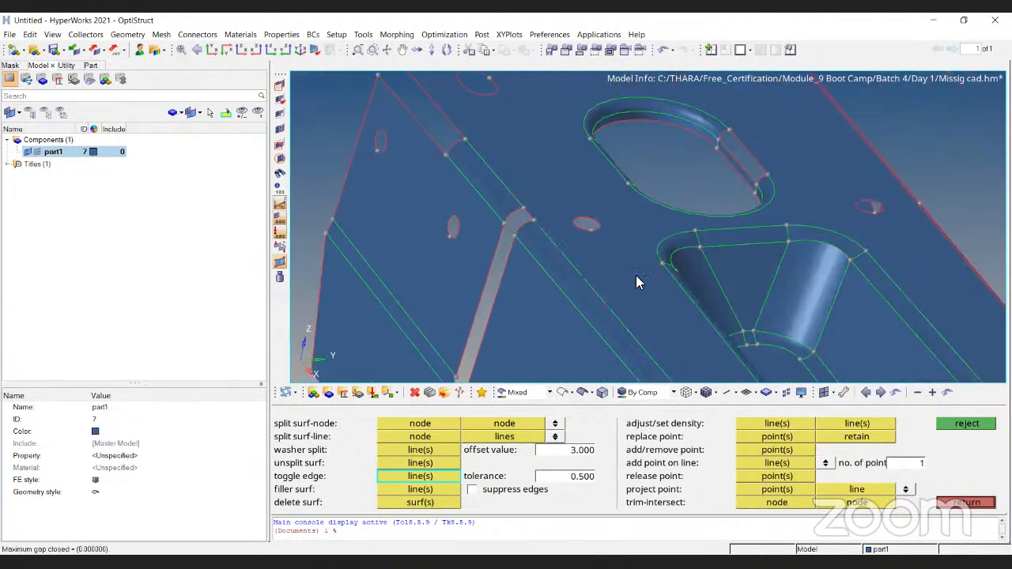
# - Stitch the free edges at the end of the top plate, from the side corner to the small curved notch
pyautogui.keyDown('ctrl'); pyautogui.scroll(-3, 602, 204); pyautogui.keyUp('ctrl')
pyautogui.keyDown('ctrl'); pyautogui.scroll(5, 602, 204); pyautogui.keyUp('ctrl')
pyautogui.click(614, 212)
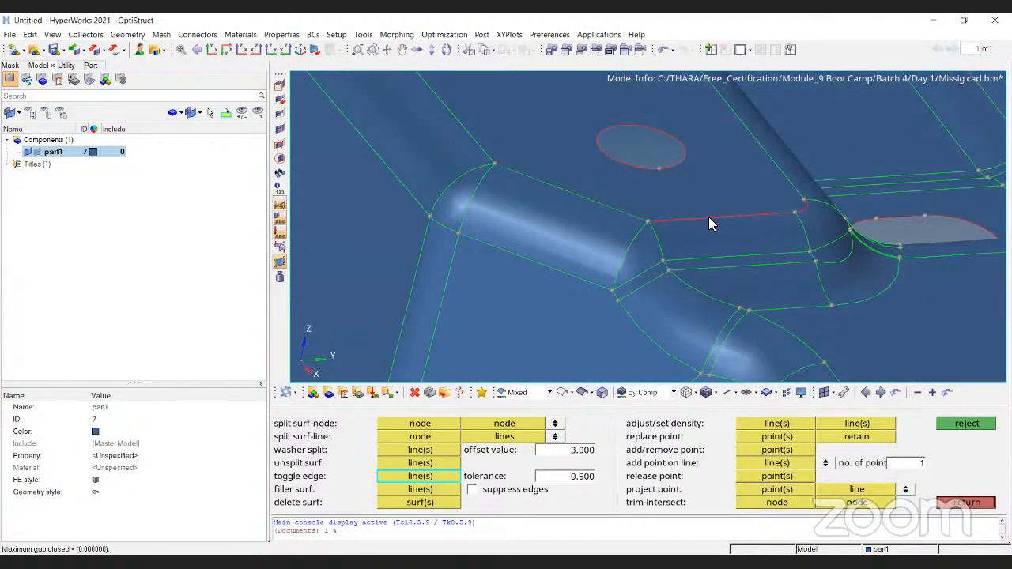
pyautogui.keyDown('ctrl'); pyautogui.scroll(5, 836, 204); pyautogui.keyUp('ctrl')
pyautogui.click(770, 211)
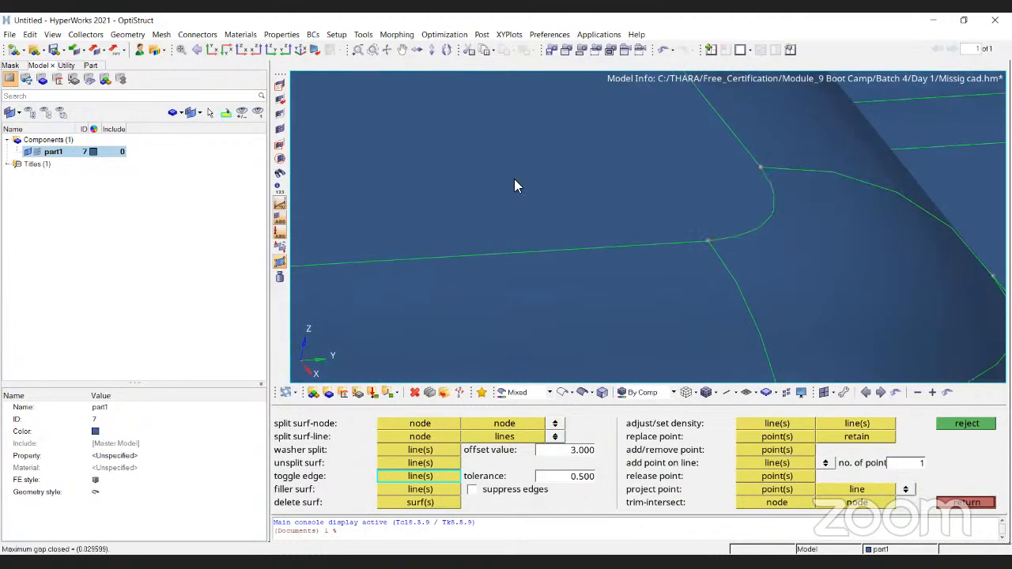
# - Create a ruled surface between the two curved free edges of the narrow gap in the long side fillet
pyautogui.keyDown('ctrl'); pyautogui.scroll(-3, 669, 224); pyautogui.keyUp('ctrl')
pyautogui.keyDown('ctrl'); pyautogui.scroll(-3, 606, 188); pyautogui.keyUp('ctrl')
pyautogui.keyDown('ctrl'); pyautogui.moveTo(605, 188); pyautogui.dragTo(569, 248, button='right'); pyautogui.keyUp('ctrl')
pyautogui.keyDown('ctrl'); pyautogui.moveTo(570, 248); pyautogui.dragTo(505, 233); pyautogui.keyUp('ctrl')
pyautogui.keyDown('ctrl'); pyautogui.scroll(-3, 671, 265); pyautogui.keyUp('ctrl')
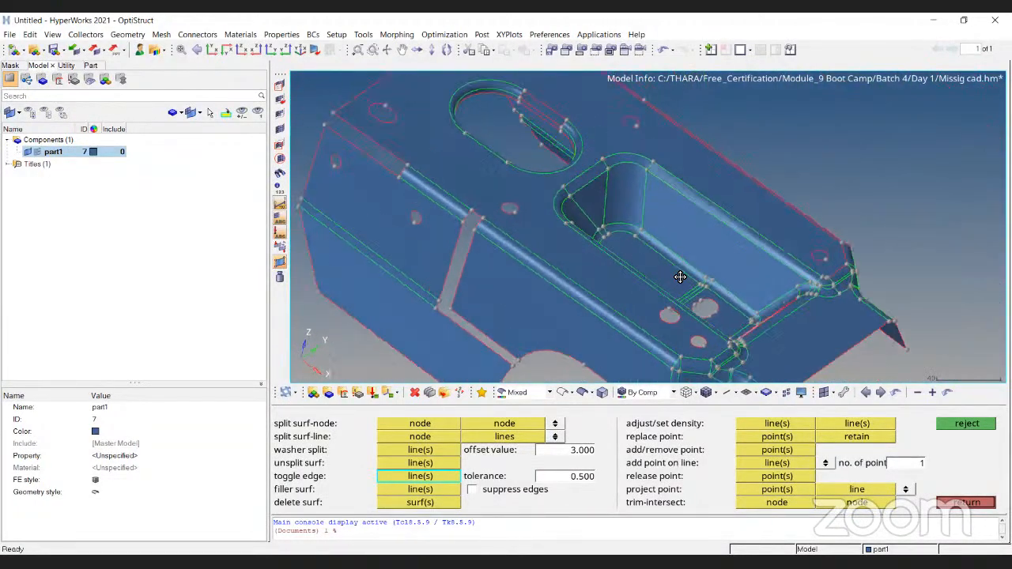
pyautogui.keyDown('ctrl'); pyautogui.moveTo(670, 266); pyautogui.dragTo(619, 309); pyautogui.keyUp('ctrl')
pyautogui.keyDown('ctrl'); pyautogui.scroll(5, 674, 208); pyautogui.keyUp('ctrl')
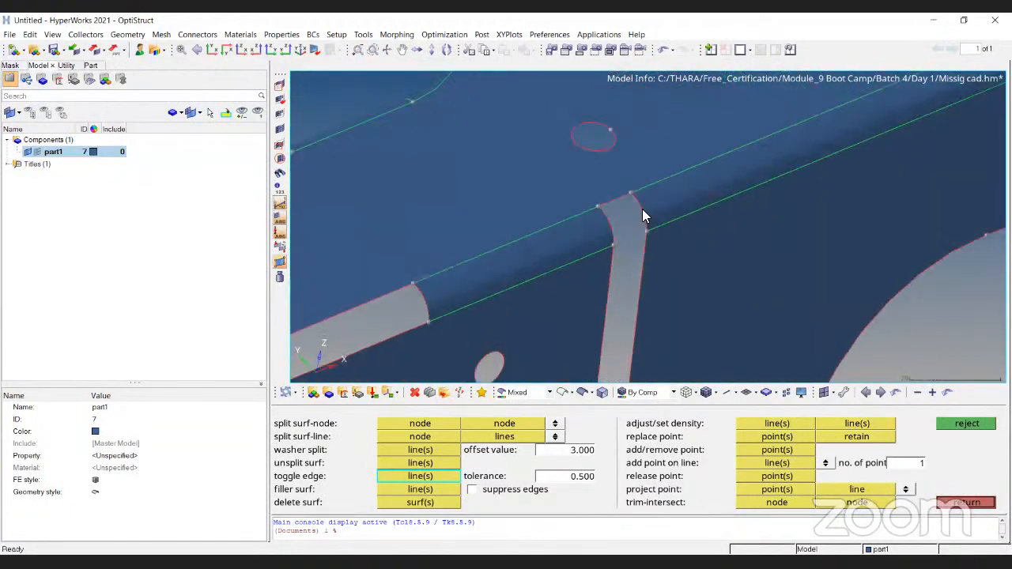
pyautogui.keyDown('ctrl'); pyautogui.moveTo(673, 222); pyautogui.dragTo(494, 305); pyautogui.keyUp('ctrl')
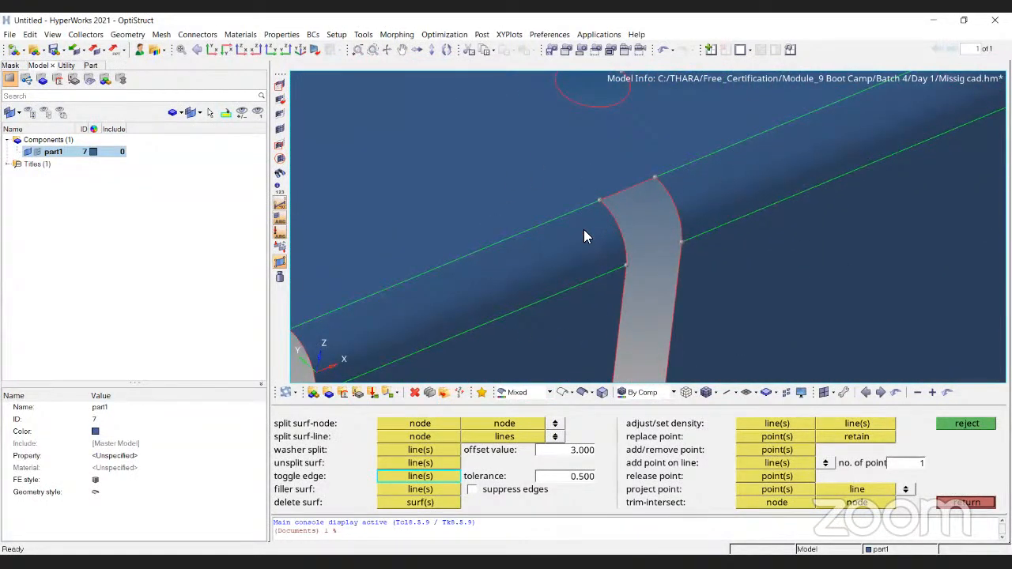
pyautogui.keyDown('ctrl'); pyautogui.scroll(-5, 590, 235); pyautogui.keyUp('ctrl')
pyautogui.press('Escape')
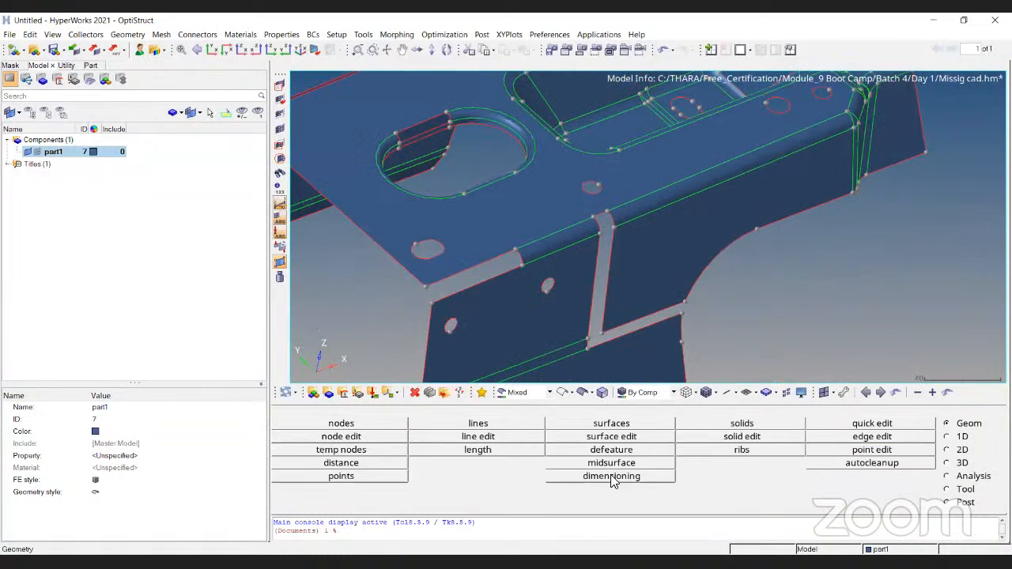
pyautogui.click(947, 450)
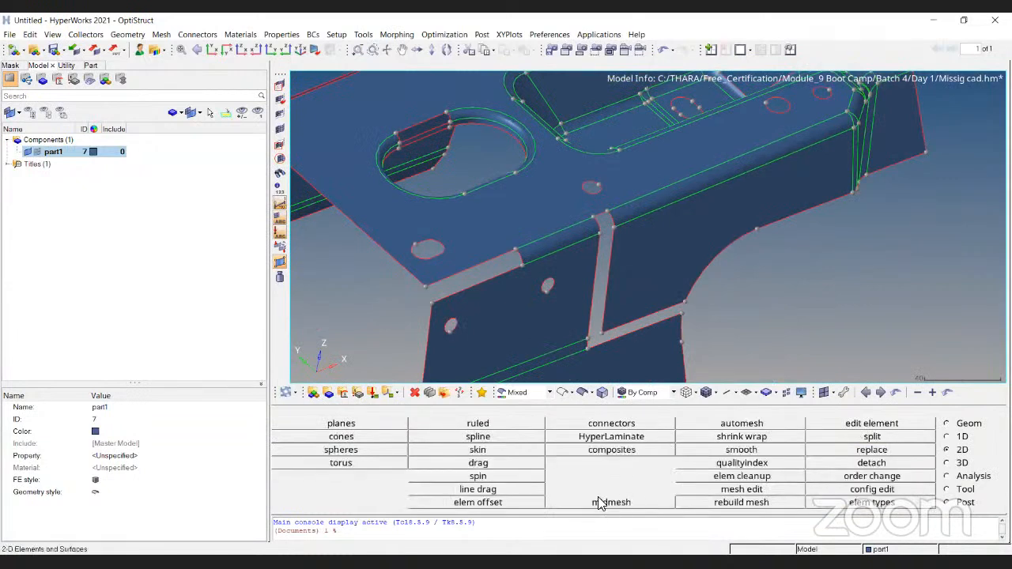
pyautogui.click(478, 424)
pyautogui.keyDown('ctrl'); pyautogui.scroll(3, 604, 223); pyautogui.keyUp('ctrl')
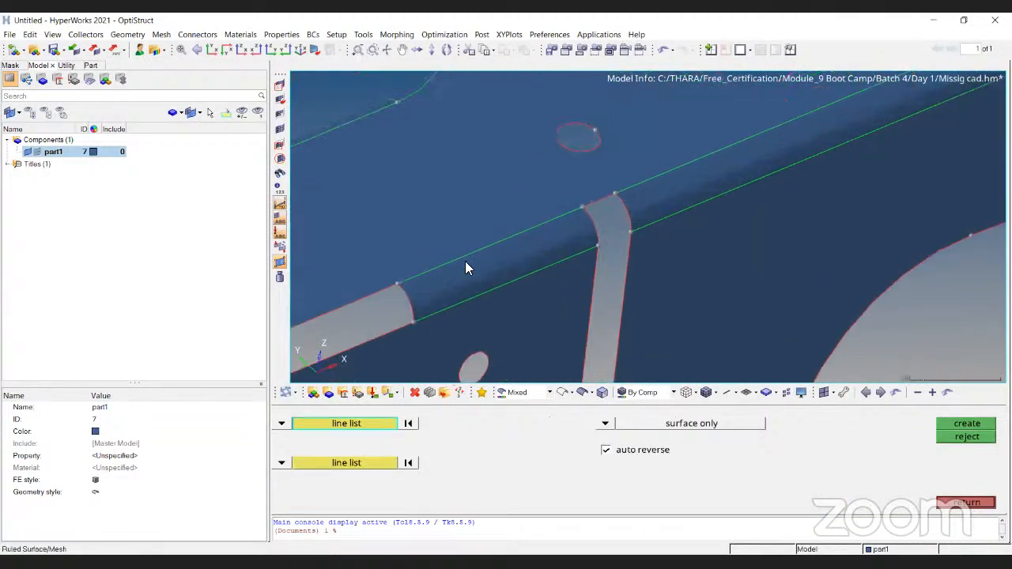
pyautogui.click(619, 212)
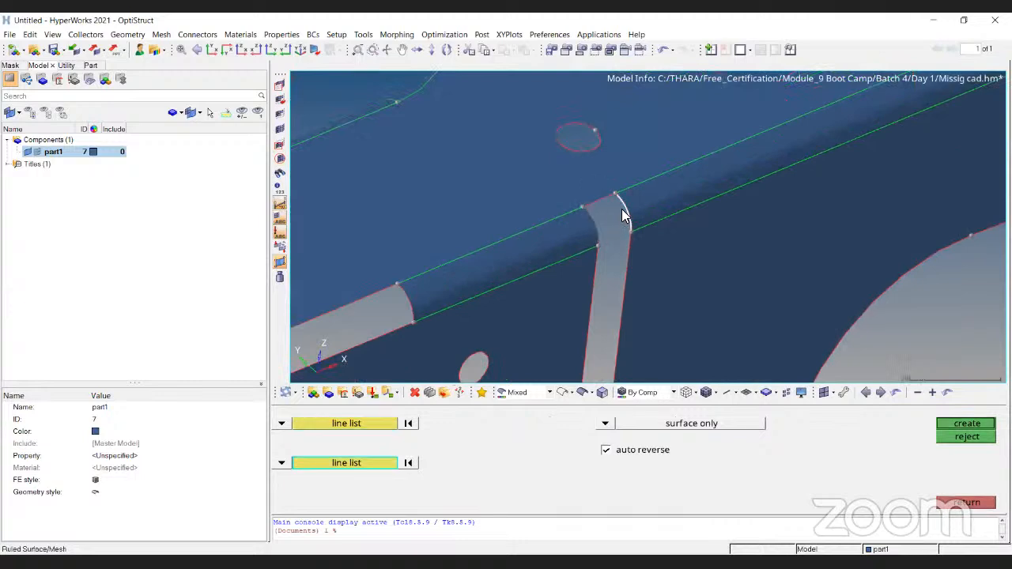
pyautogui.middleClick(621, 209)
pyautogui.keyDown('ctrl'); pyautogui.scroll(-3, 608, 210); pyautogui.keyUp('ctrl')
pyautogui.keyDown('ctrl'); pyautogui.moveTo(613, 265); pyautogui.dragTo(751, 236, button='right'); pyautogui.keyUp('ctrl')
pyautogui.press('Escape')
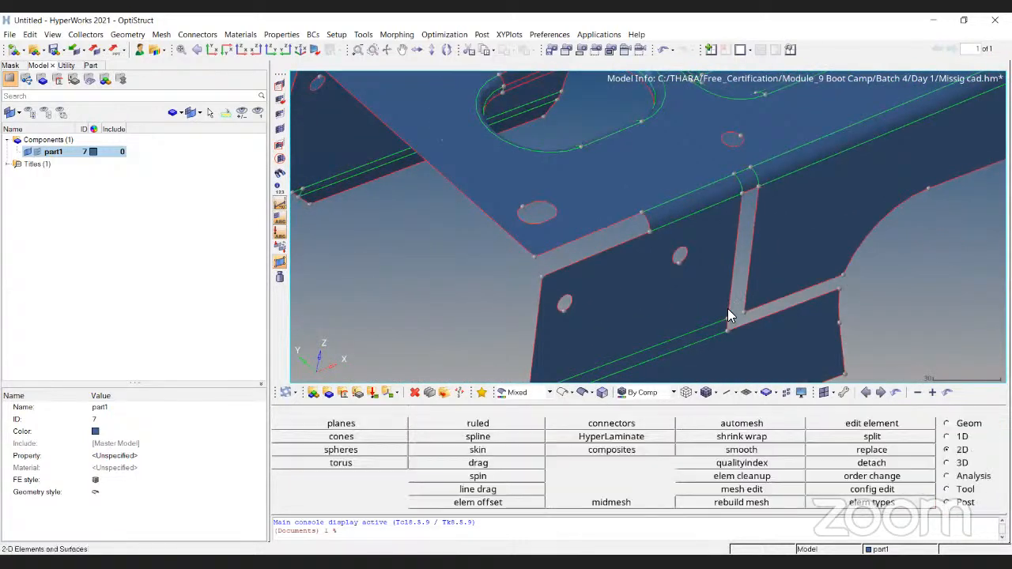
# - Fill the small round hole beside the oblong cutout with the quick edit filler surf tool
pyautogui.click(952, 425)
pyautogui.click(870, 423)
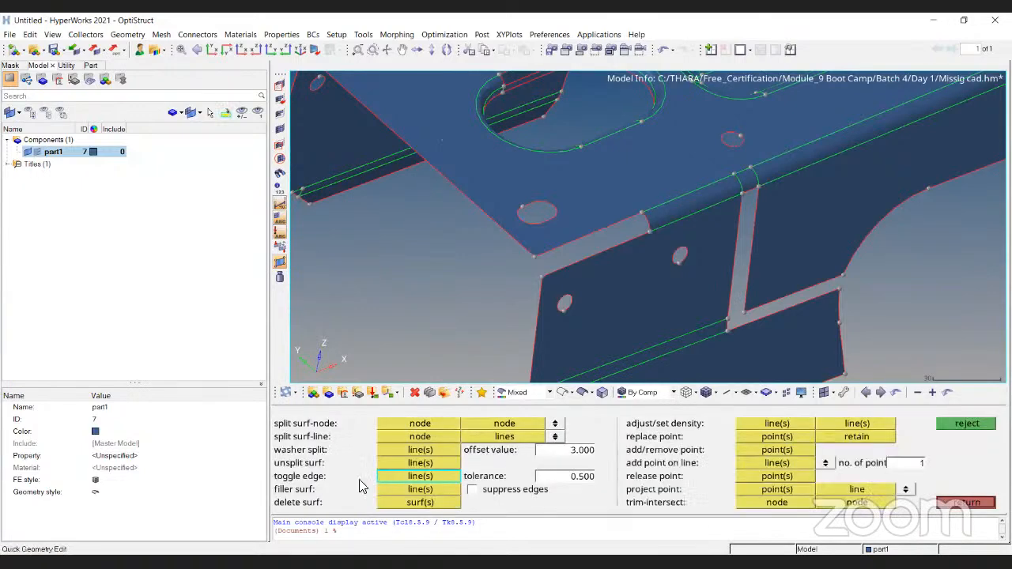
pyautogui.click(408, 490)
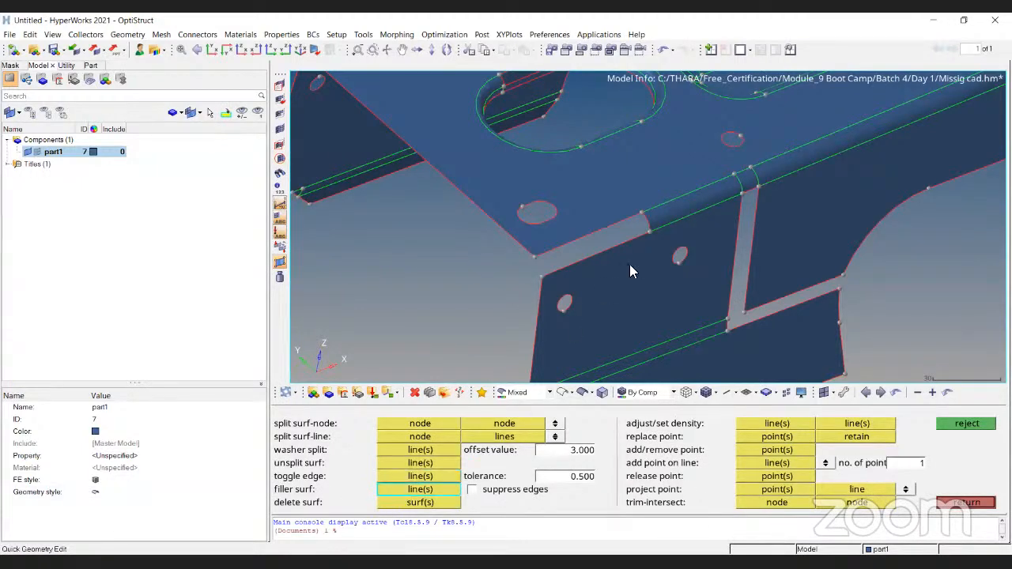
pyautogui.keyDown('ctrl'); pyautogui.scroll(5, 630, 265); pyautogui.keyUp('ctrl')
pyautogui.keyDown('ctrl'); pyautogui.moveTo(576, 231); pyautogui.dragTo(675, 260, button='right'); pyautogui.keyUp('ctrl')
pyautogui.keyDown('ctrl'); pyautogui.scroll(-4, 675, 260); pyautogui.keyUp('ctrl')
pyautogui.keyDown('ctrl'); pyautogui.moveTo(824, 132); pyautogui.dragTo(662, 267, button='right'); pyautogui.keyUp('ctrl')
pyautogui.keyDown('ctrl'); pyautogui.scroll(2, 662, 267); pyautogui.keyUp('ctrl')
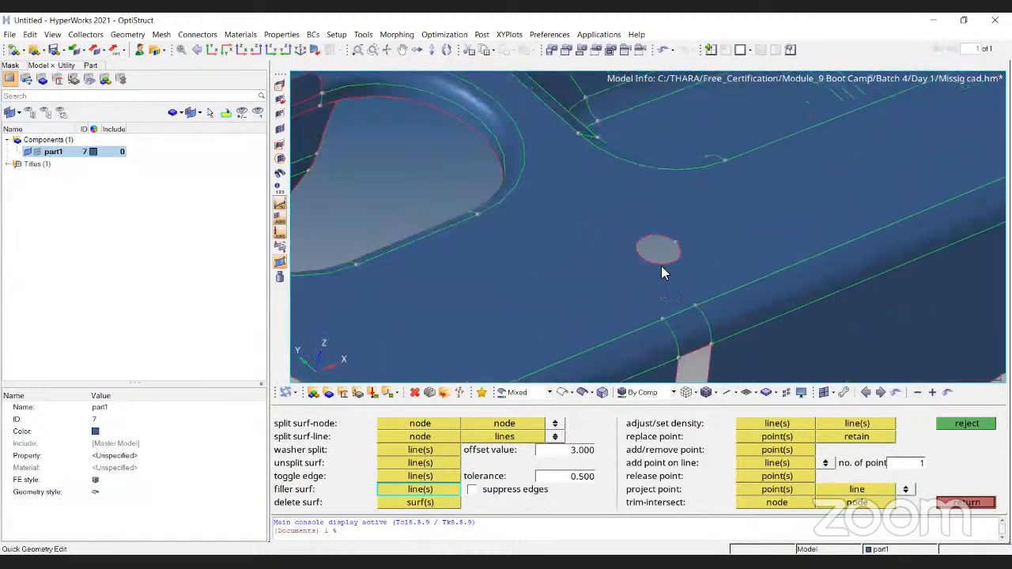
pyautogui.keyDown('ctrl'); pyautogui.scroll(1, 661, 266); pyautogui.keyUp('ctrl')
pyautogui.click(669, 255)
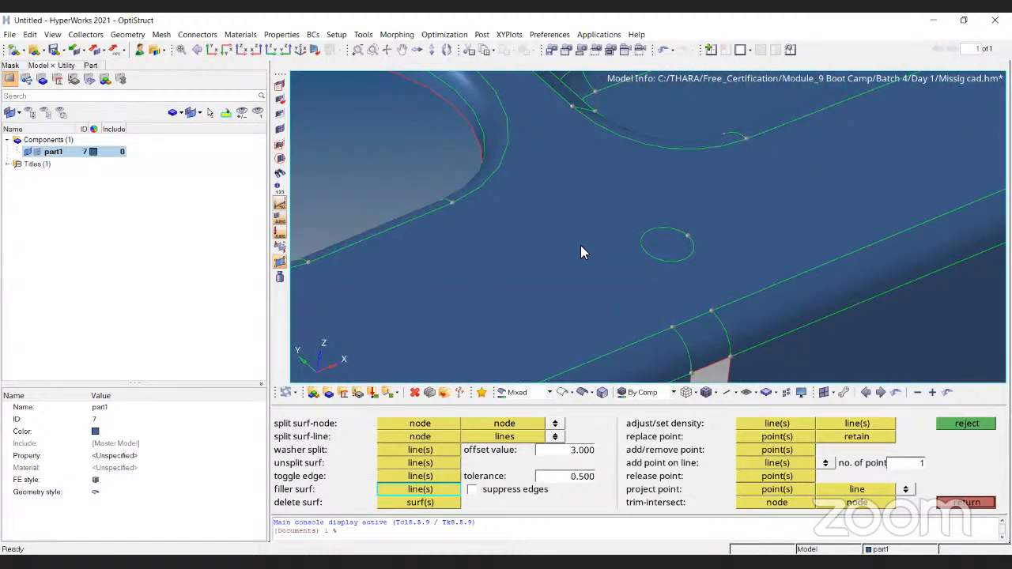
# - Fill the slotted hole near the top plate's corner with a filler surface
pyautogui.keyDown('ctrl'); pyautogui.scroll(-4, 648, 196); pyautogui.keyUp('ctrl')
pyautogui.keyDown('ctrl'); pyautogui.scroll(3, 654, 230); pyautogui.keyUp('ctrl')
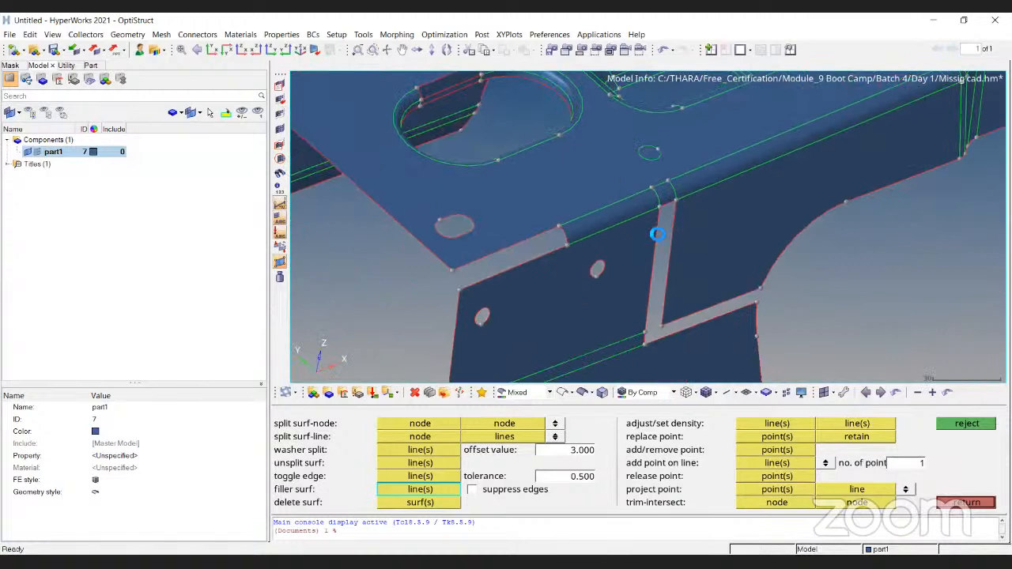
pyautogui.keyDown('ctrl'); pyautogui.scroll(-3, 541, 225); pyautogui.keyUp('ctrl')
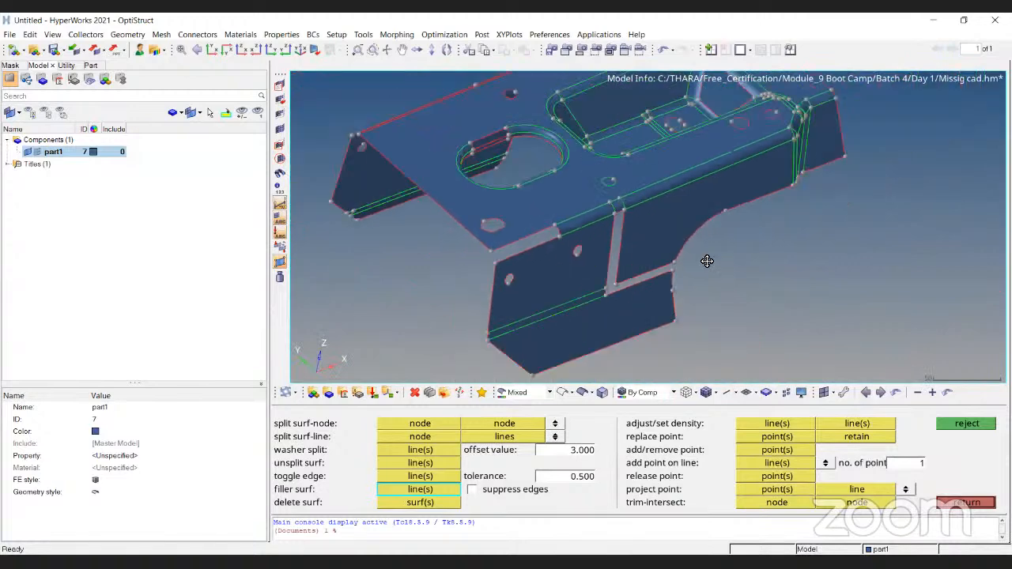
pyautogui.keyDown('ctrl'); pyautogui.scroll(2, 454, 248); pyautogui.keyUp('ctrl')
pyautogui.keyDown('ctrl'); pyautogui.scroll(4, 454, 248); pyautogui.keyUp('ctrl')
pyautogui.click(462, 272)
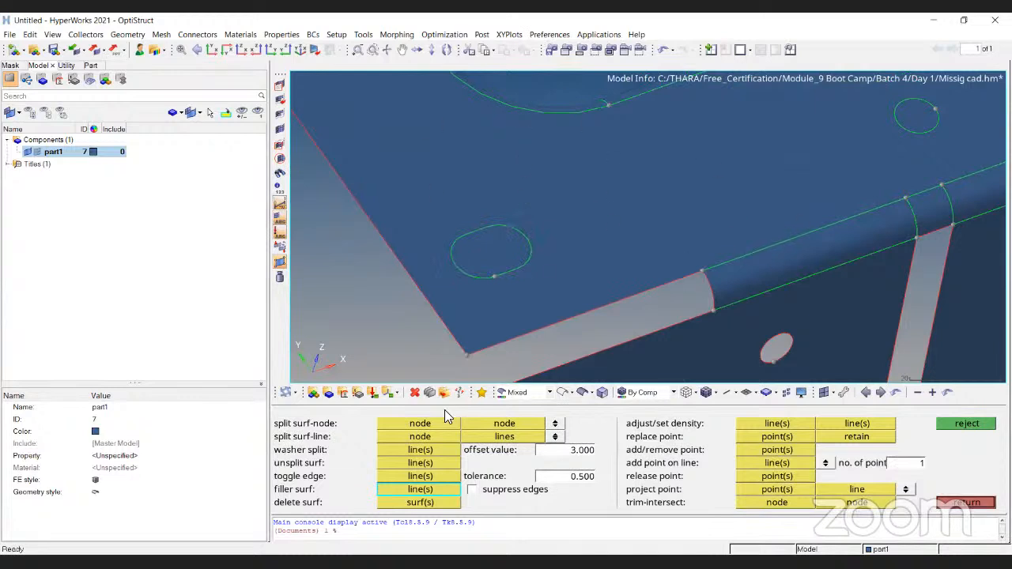
# - Delete the large top plate surface with the quick edit delete surf tool
pyautogui.click(435, 505)
pyautogui.keyDown('ctrl'); pyautogui.scroll(-3, 544, 247); pyautogui.keyUp('ctrl')
pyautogui.click(547, 232)
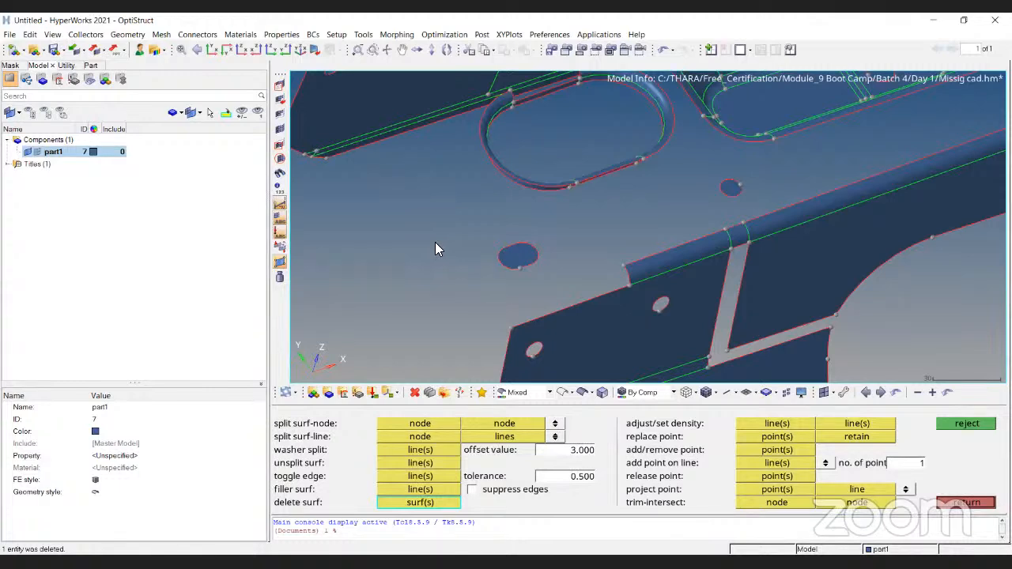
# - Undo the deletion of the large top plate surface and leave the quick edit tools
pyautogui.click(435, 243)
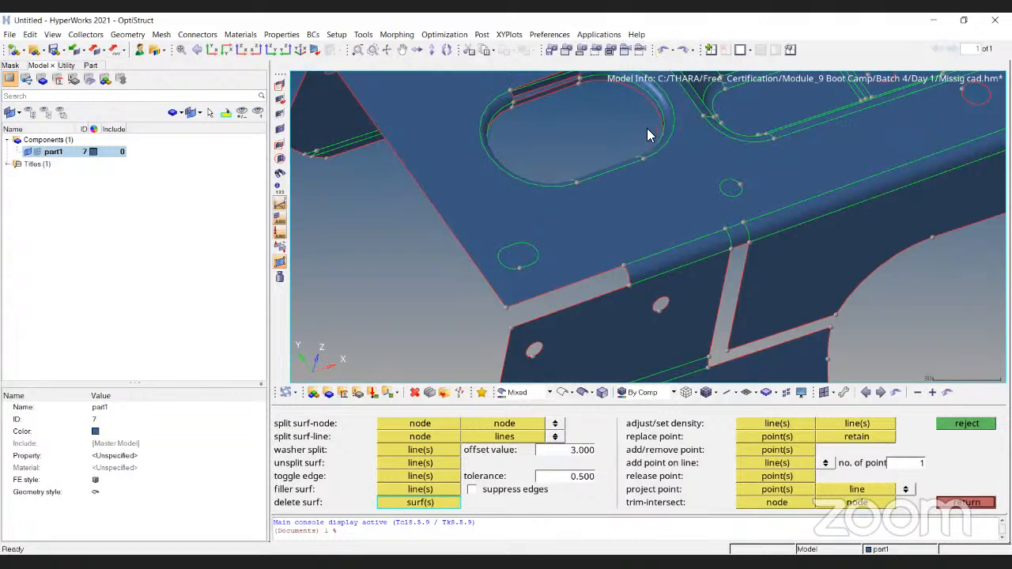
pyautogui.keyDown('ctrl'); pyautogui.moveTo(620, 217); pyautogui.dragTo(612, 223, button='right'); pyautogui.keyUp('ctrl')
pyautogui.keyDown('ctrl'); pyautogui.scroll(-3, 615, 223); pyautogui.keyUp('ctrl')
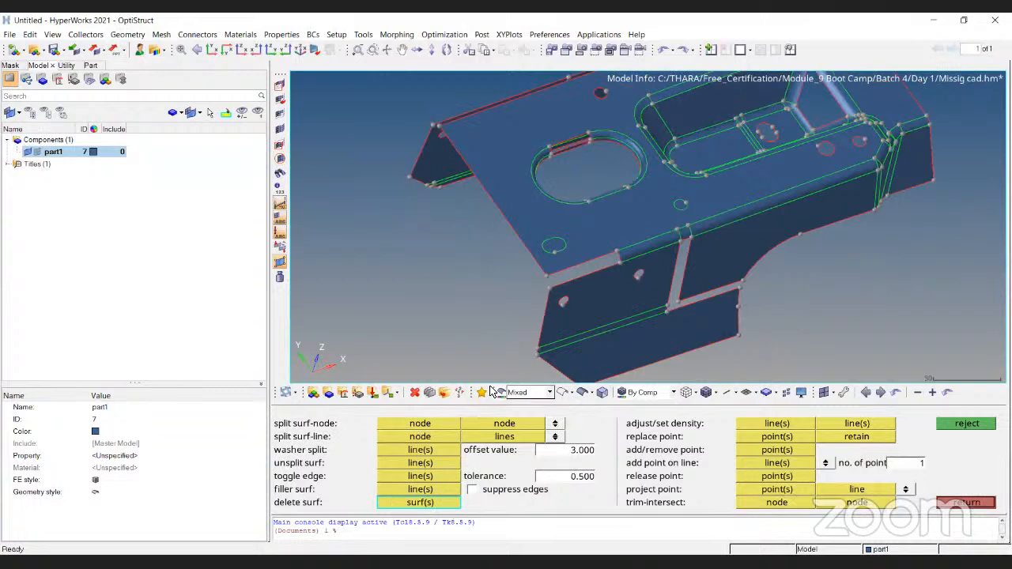
pyautogui.press('Escape')
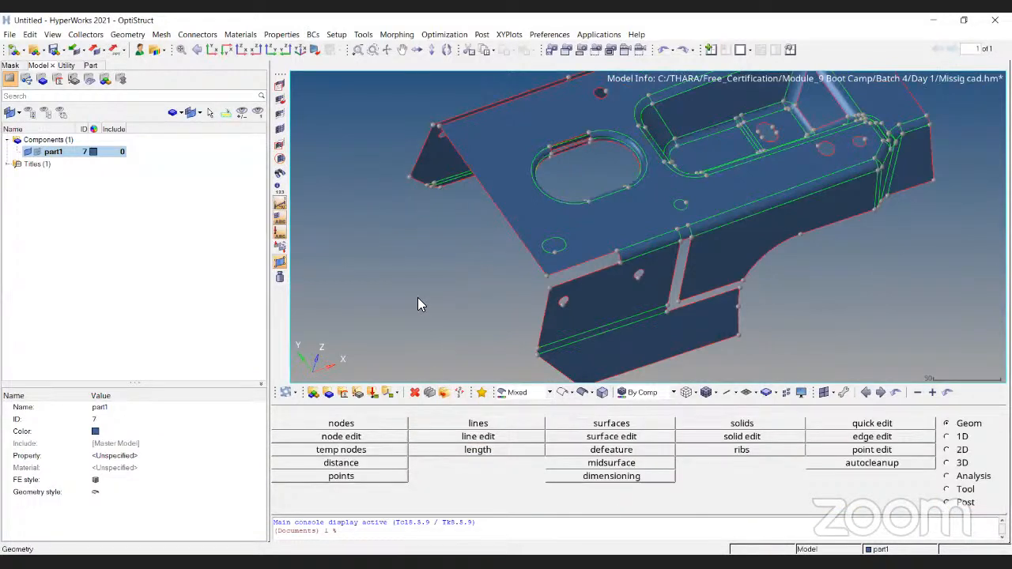
# - Open the delete entity tool and review the entity types that can be selected for deletion
pyautogui.press('F2')
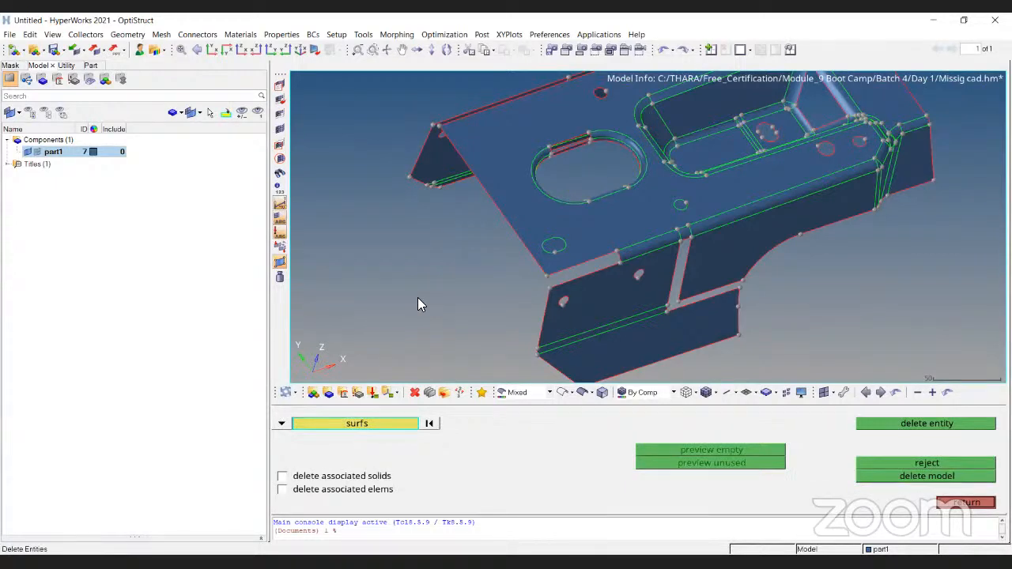
pyautogui.click(281, 424)
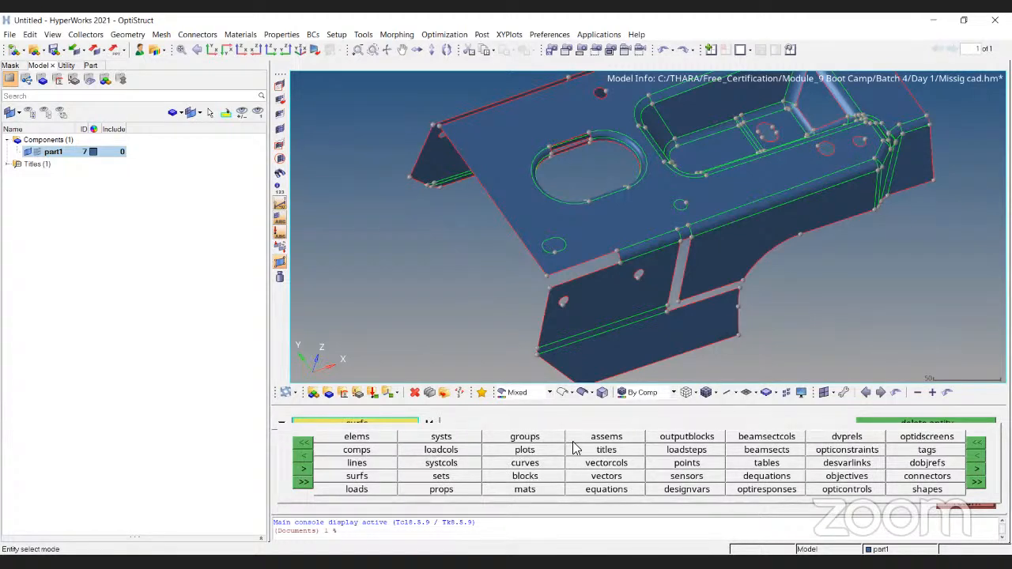
pyautogui.click(281, 424)
pyautogui.click(977, 470)
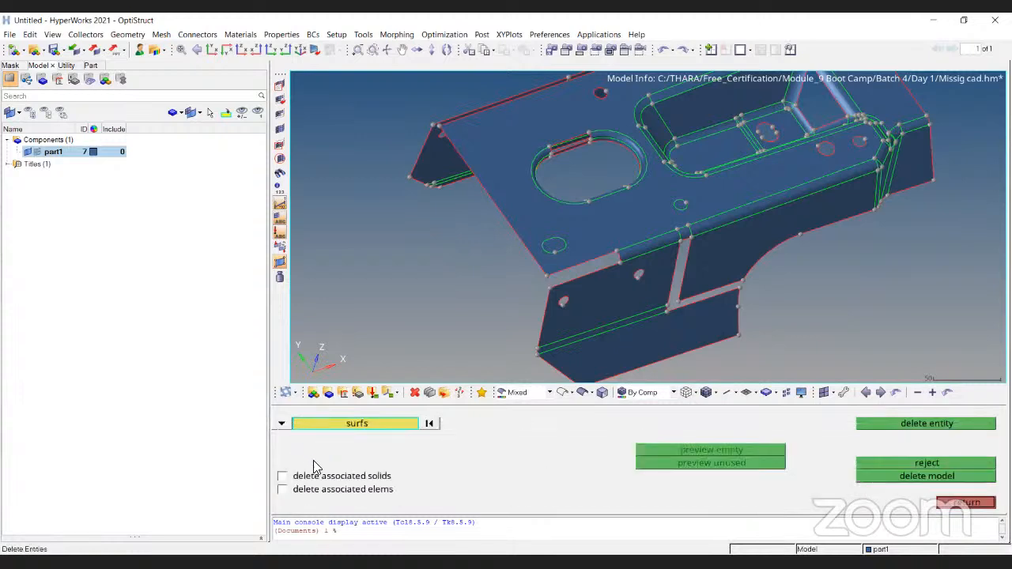
pyautogui.click(280, 424)
pyautogui.click(146, 198)
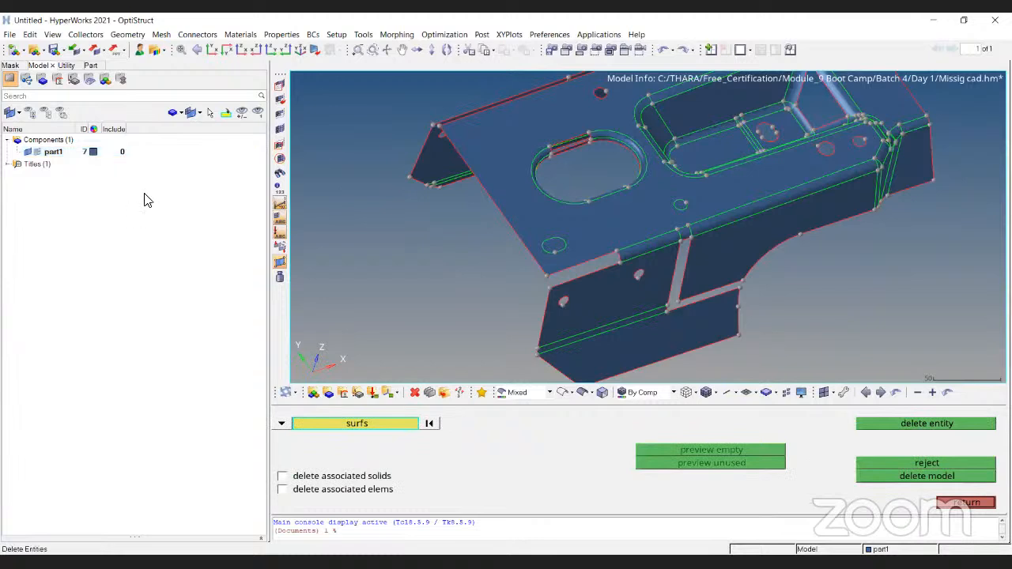
pyautogui.press('Escape')
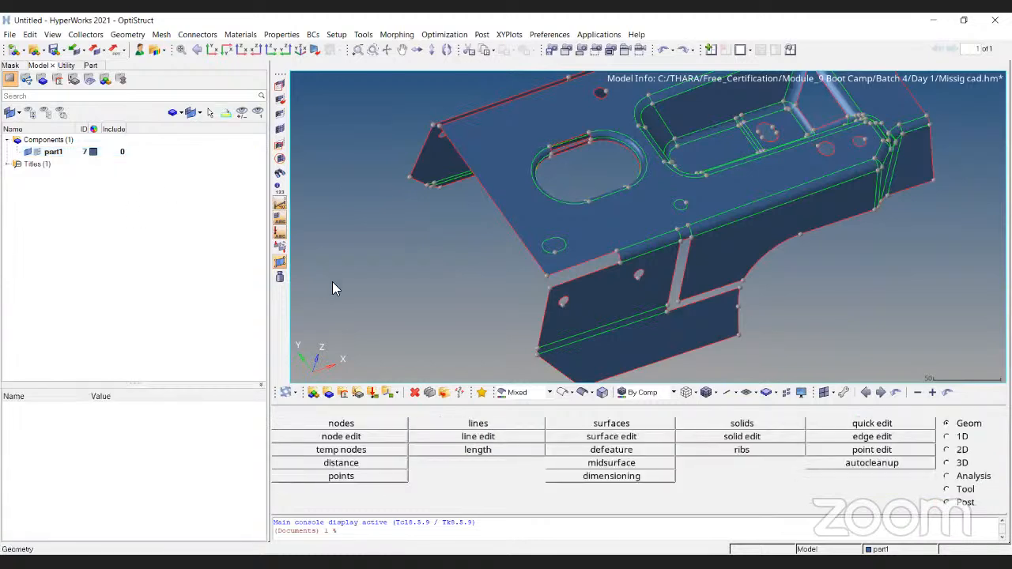
# - Review the delete commands offered for the part1 component in the model browser
pyautogui.rightClick(139, 200)
pyautogui.click(61, 153)
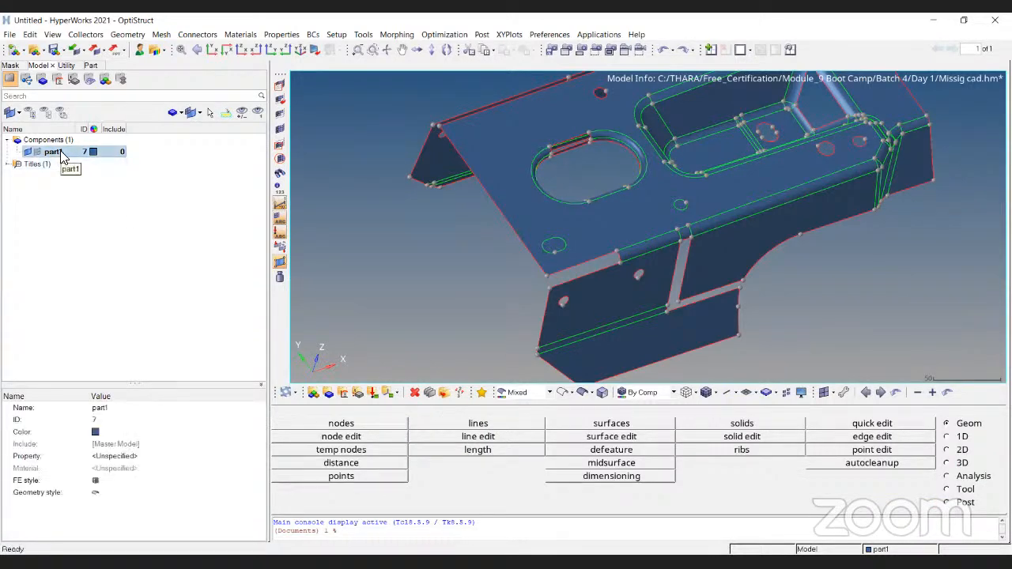
pyautogui.rightClick(63, 152)
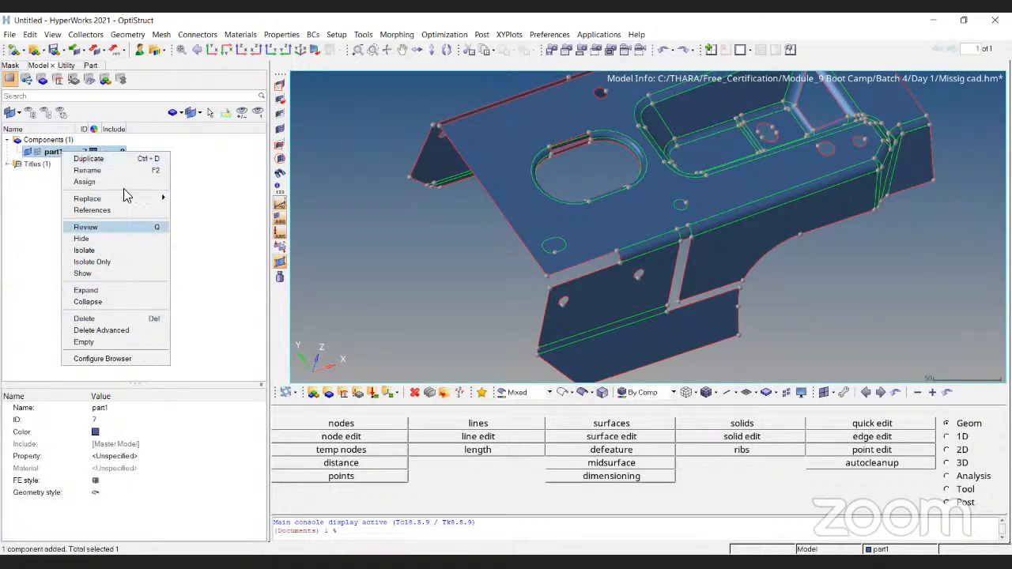
pyautogui.click(23, 294)
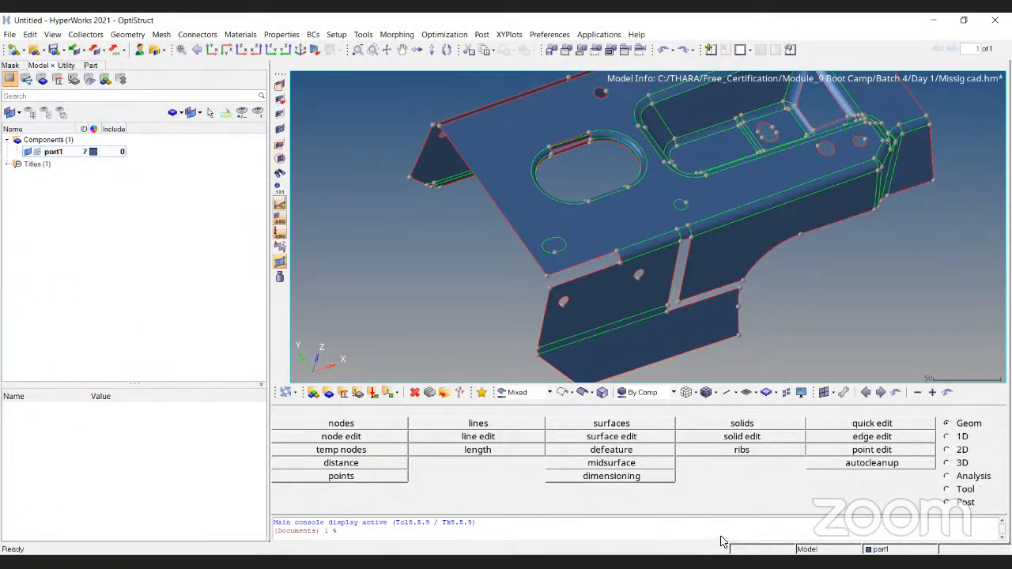
# - Create a surface-only ruled surface between the two long free edges of the vertical gap in the side wall
pyautogui.click(955, 450)
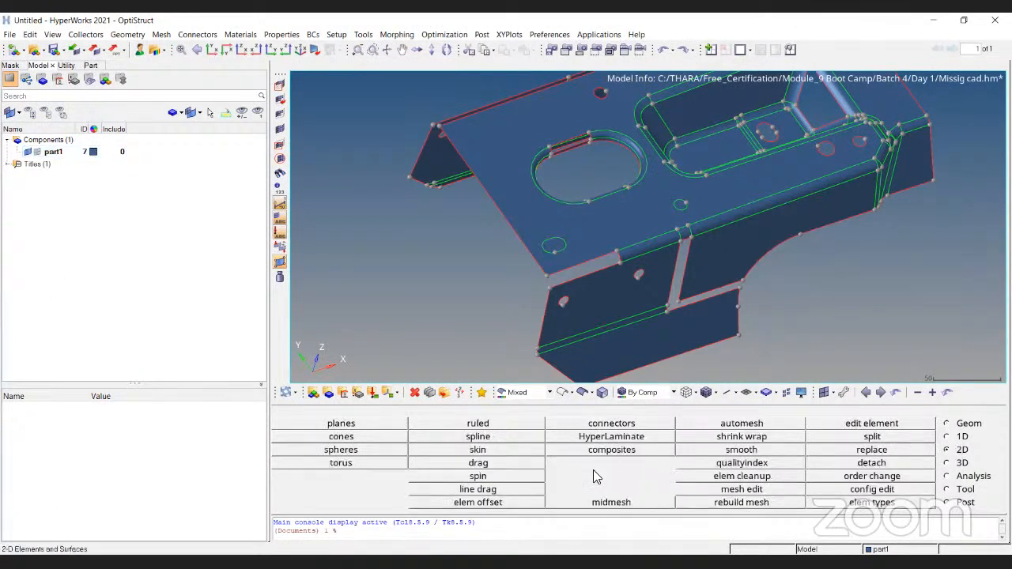
pyautogui.click(473, 425)
pyautogui.scroll(5, 814, 277)
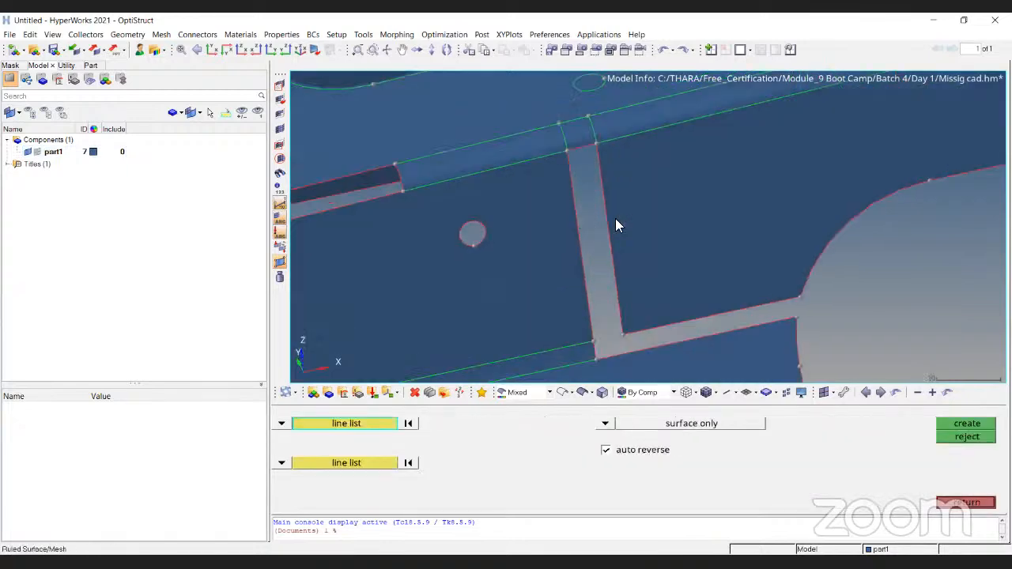
pyautogui.click(604, 203)
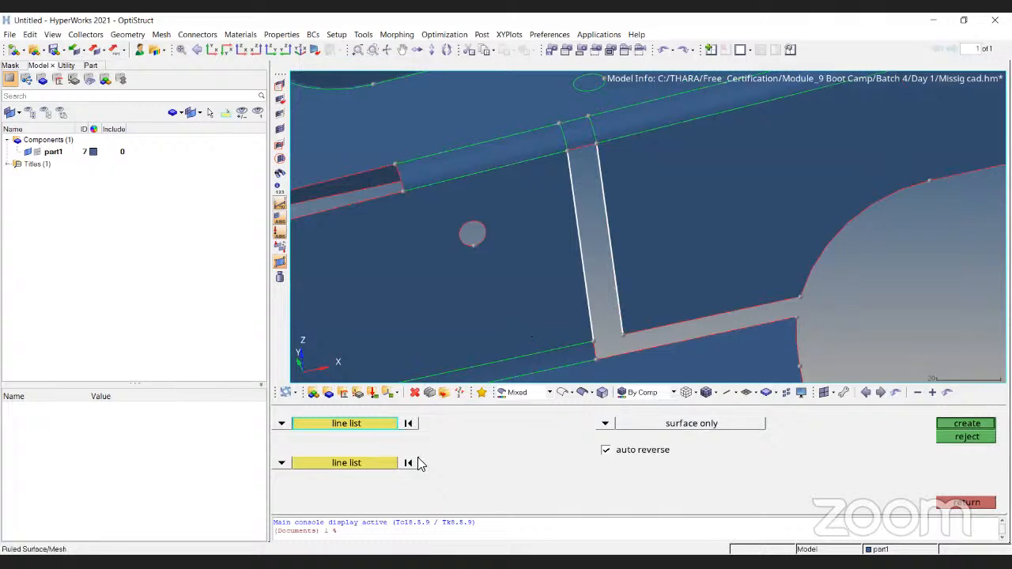
pyautogui.click(408, 424)
pyautogui.click(582, 261)
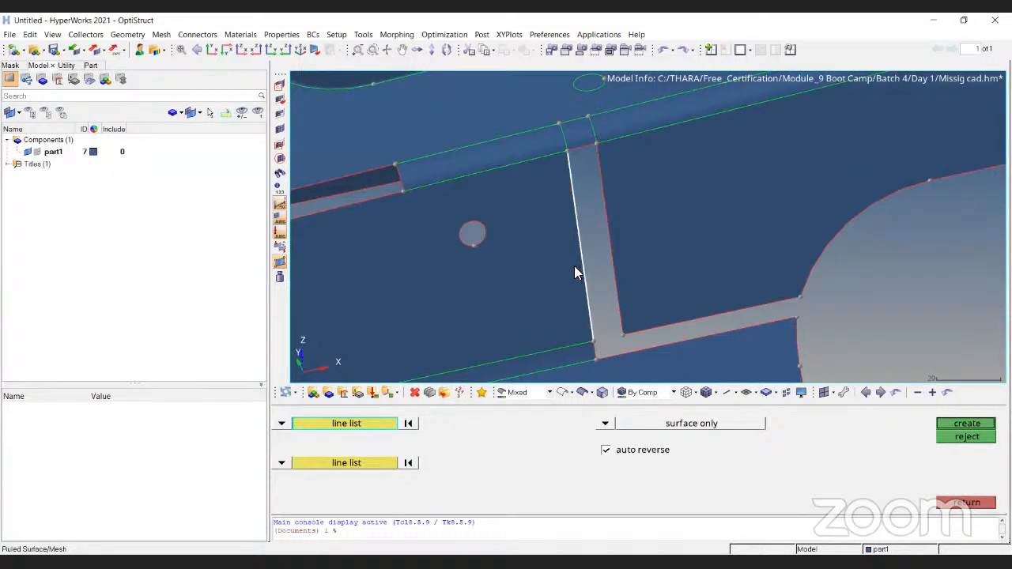
pyautogui.click(372, 462)
pyautogui.click(607, 240)
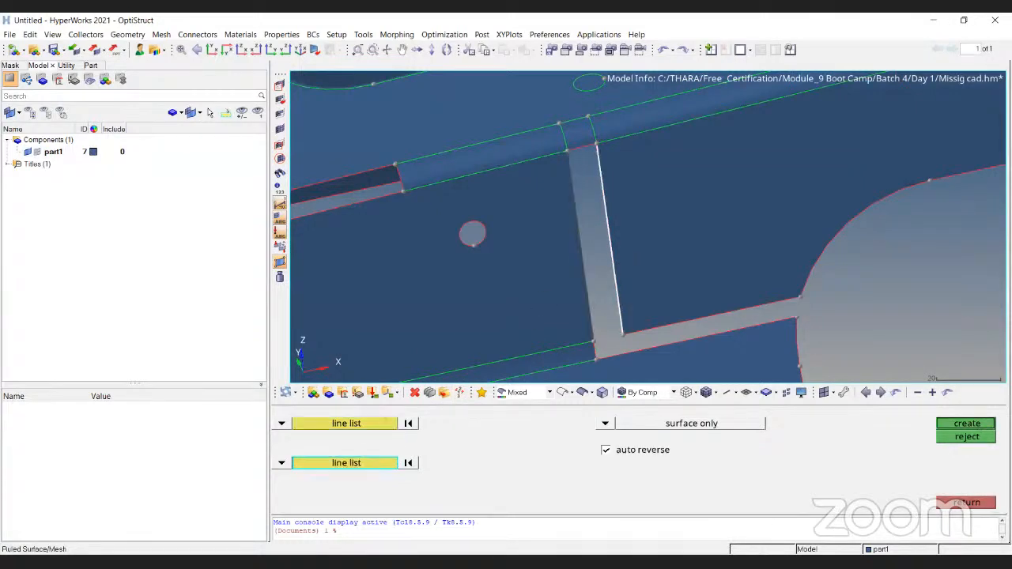
pyautogui.click(967, 425)
# - Create a ruled surface between the upper and lower free edges of the horizontal gap above the side wall's lower flange
pyautogui.scroll(6, 626, 190)
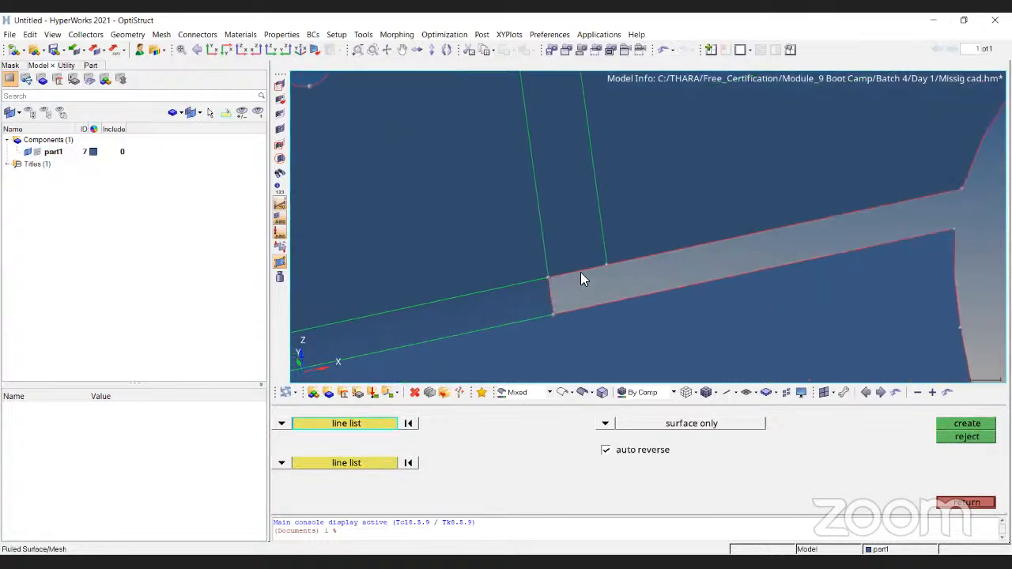
pyautogui.click(669, 252)
pyautogui.middleClick(537, 362)
pyautogui.click(581, 309)
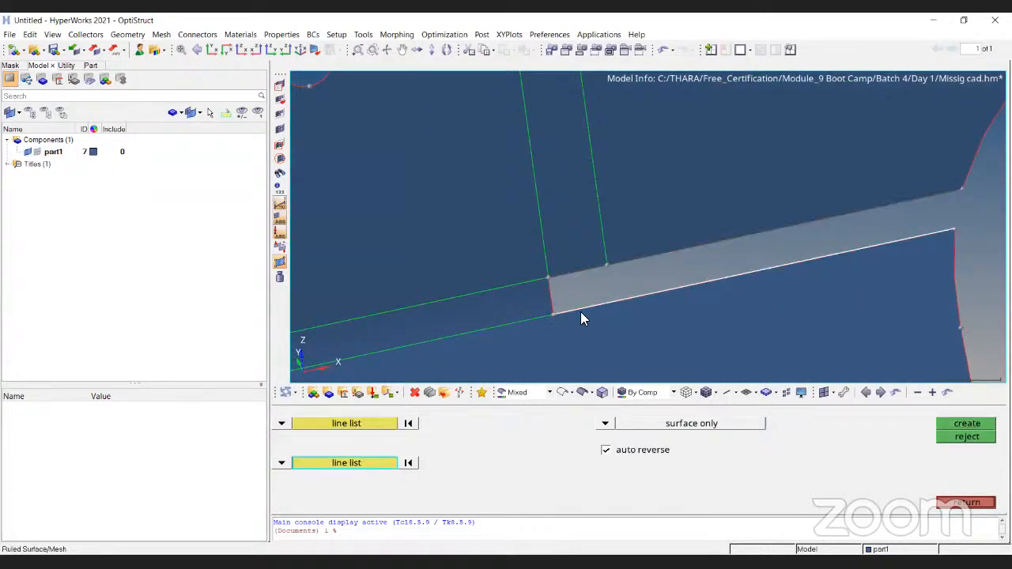
pyautogui.click(966, 425)
# - Create a ruled surface between the top plate edge and side wall edge to close the missing fillet near the slotted hole
pyautogui.scroll(-5, 632, 198)
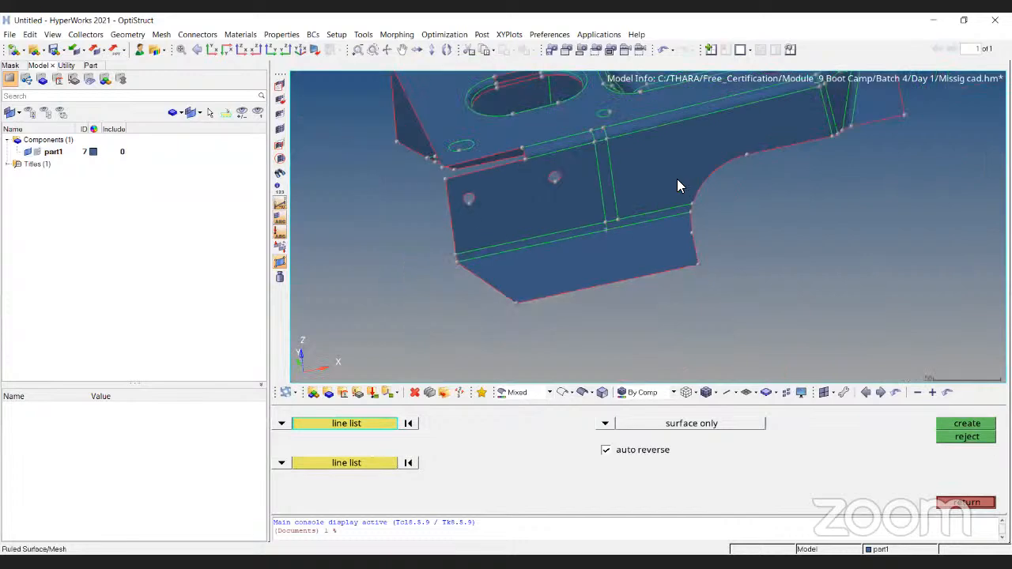
pyautogui.scroll(5, 514, 222)
pyautogui.click(498, 259)
pyautogui.click(391, 463)
pyautogui.click(511, 288)
pyautogui.middleClick(535, 164)
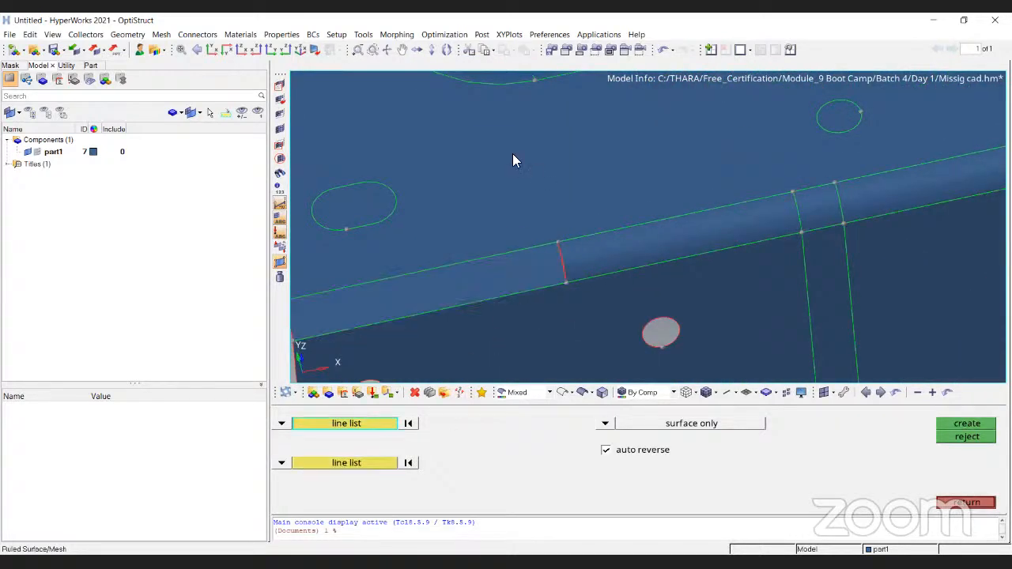
# - Create a ruled surface between the two straight free edges of the missing rim fillet on the oblong cutout
pyautogui.scroll(-5, 538, 167)
pyautogui.scroll(4, 514, 216)
pyautogui.scroll(-3, 632, 198)
pyautogui.moveTo(634, 198)
pyautogui.keyDown('ctrl'); pyautogui.mouseDown()
pyautogui.moveTo(653, 223)
pyautogui.moveTo(648, 203)
pyautogui.mouseUp(); pyautogui.keyUp('ctrl')
pyautogui.scroll(4, 633, 204)
pyautogui.keyDown('ctrl'); pyautogui.moveTo(669, 143); pyautogui.dragTo(570, 256); pyautogui.keyUp('ctrl')
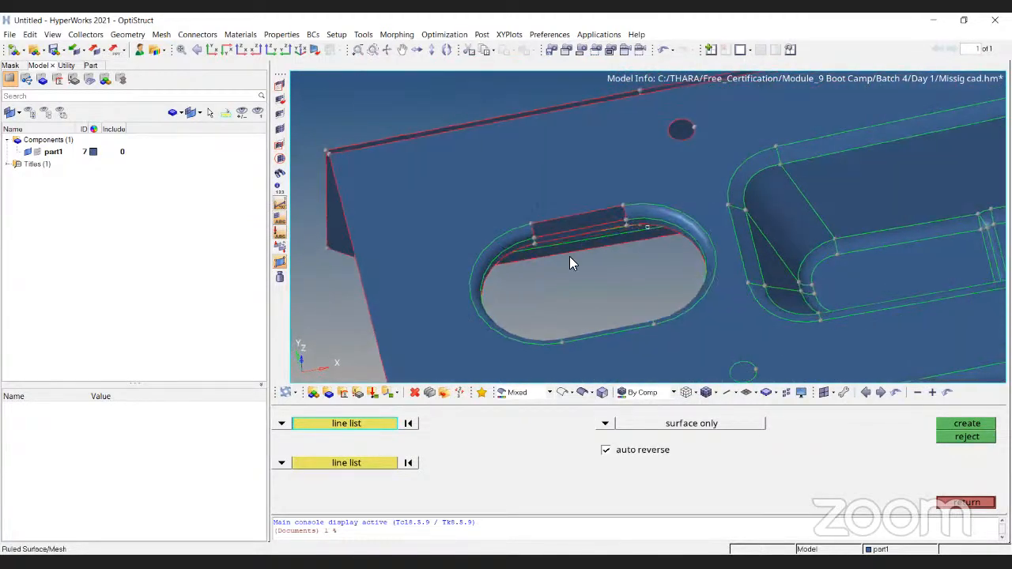
pyautogui.scroll(6, 568, 251)
pyautogui.click(496, 231)
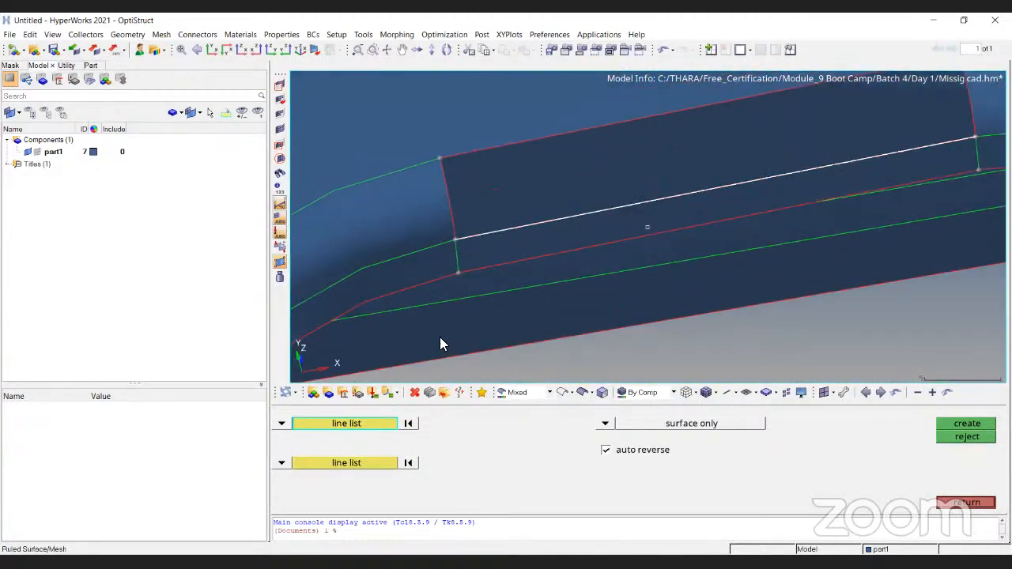
pyautogui.click(348, 463)
pyautogui.click(518, 142)
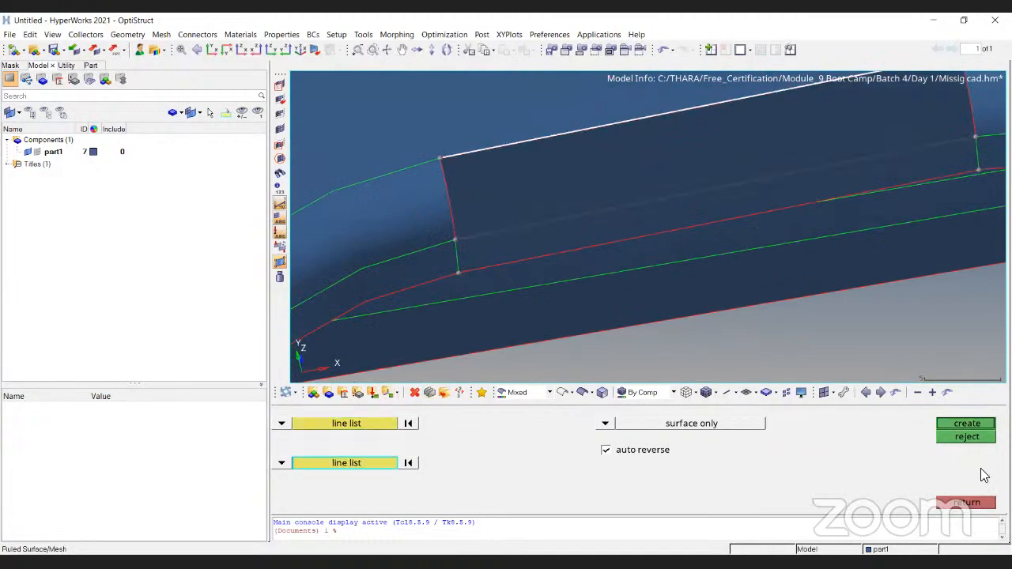
pyautogui.click(973, 428)
# - Create a ruled surface joining both free edges of the opposite side wall to the top plate's long free edge
pyautogui.scroll(-8, 566, 200)
pyautogui.keyDown('ctrl'); pyautogui.moveTo(628, 101); pyautogui.dragTo(619, 261); pyautogui.keyUp('ctrl')
pyautogui.keyDown('ctrl'); pyautogui.moveTo(790, 140); pyautogui.dragTo(690, 230, button='right'); pyautogui.keyUp('ctrl')
pyautogui.scroll(6, 872, 180)
pyautogui.click(815, 198)
pyautogui.scroll(-4, 766, 193)
pyautogui.click(770, 196)
pyautogui.keyDown('ctrl'); pyautogui.moveTo(469, 228); pyautogui.dragTo(702, 170, button='right'); pyautogui.keyUp('ctrl')
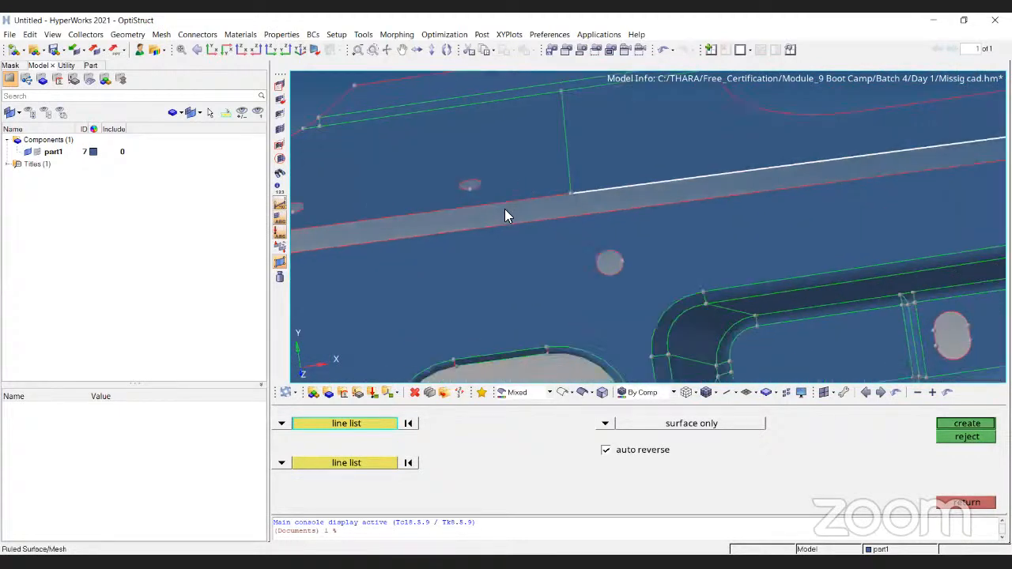
pyautogui.click(505, 201)
pyautogui.scroll(-5, 601, 202)
pyautogui.click(366, 463)
pyautogui.scroll(5, 777, 219)
pyautogui.click(728, 151)
pyautogui.scroll(-5, 667, 176)
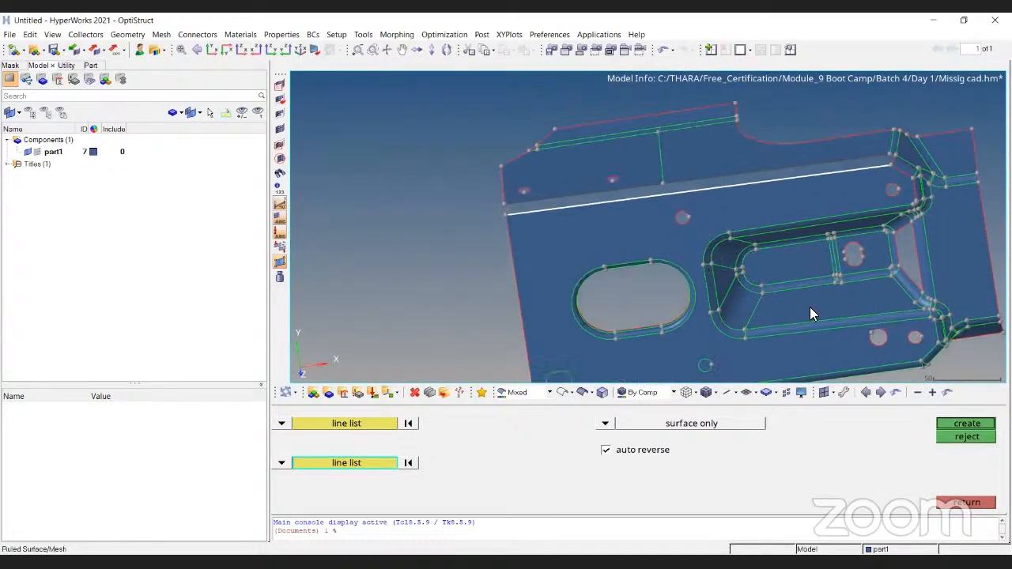
pyautogui.click(966, 424)
# - Open quick edit and activate the filler surf tool for the holes in the opposite side wall
pyautogui.keyDown('ctrl'); pyautogui.moveTo(661, 121); pyautogui.dragTo(637, 138, button='right'); pyautogui.keyUp('ctrl')
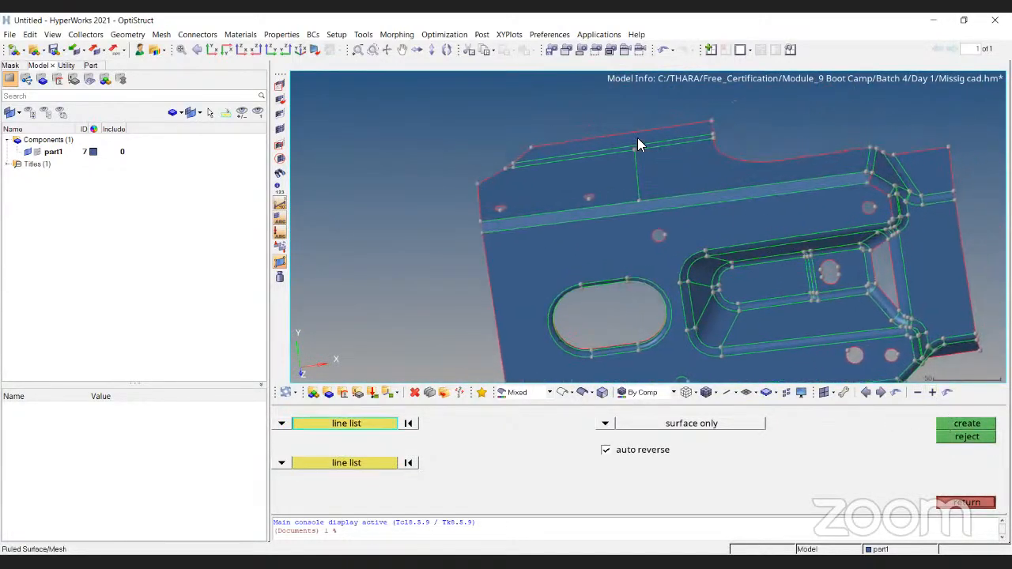
pyautogui.scroll(3, 638, 138)
pyautogui.press('Escape')
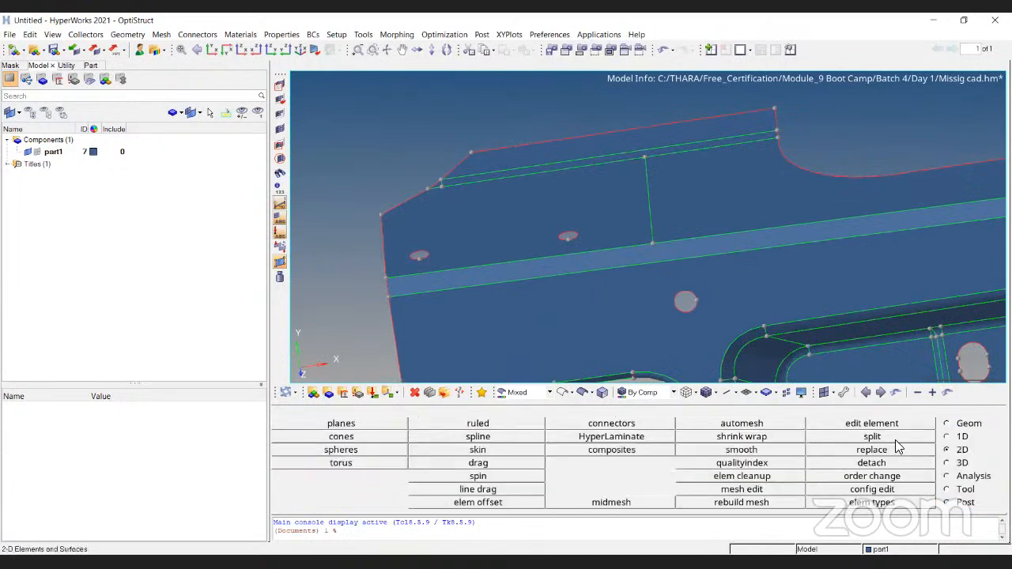
pyautogui.click(952, 423)
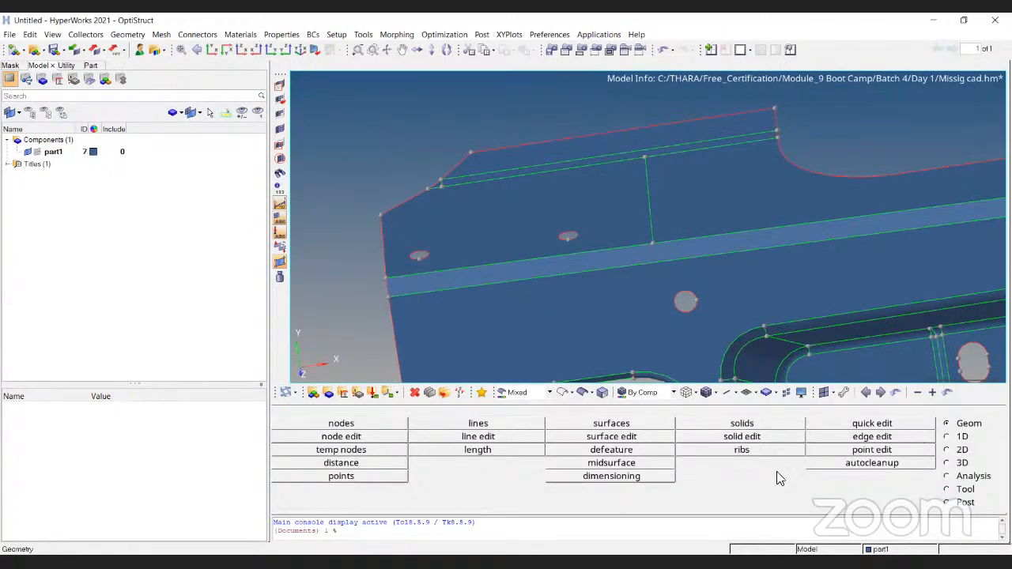
pyautogui.click(826, 423)
pyautogui.scroll(2, 425, 257)
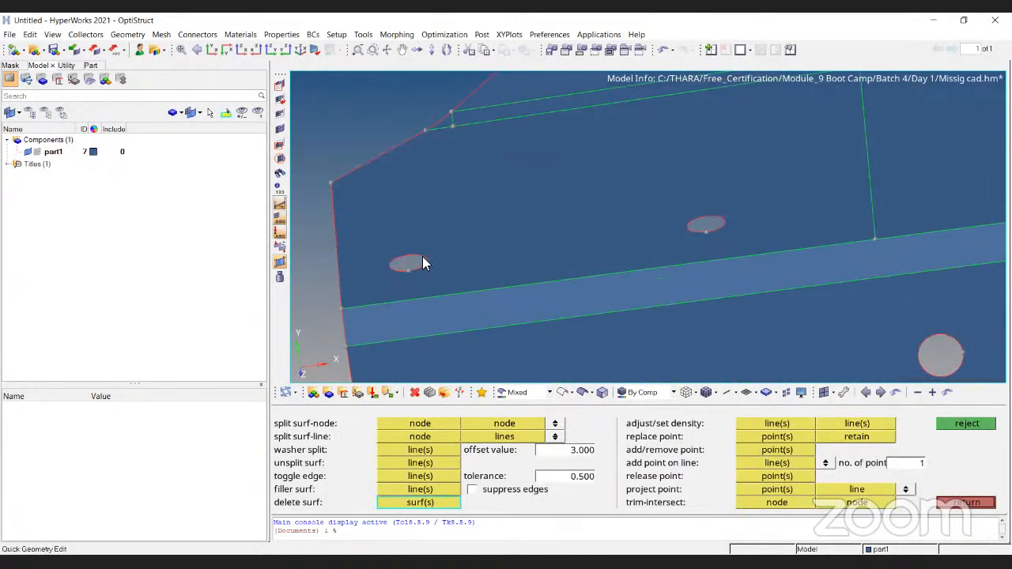
pyautogui.click(424, 490)
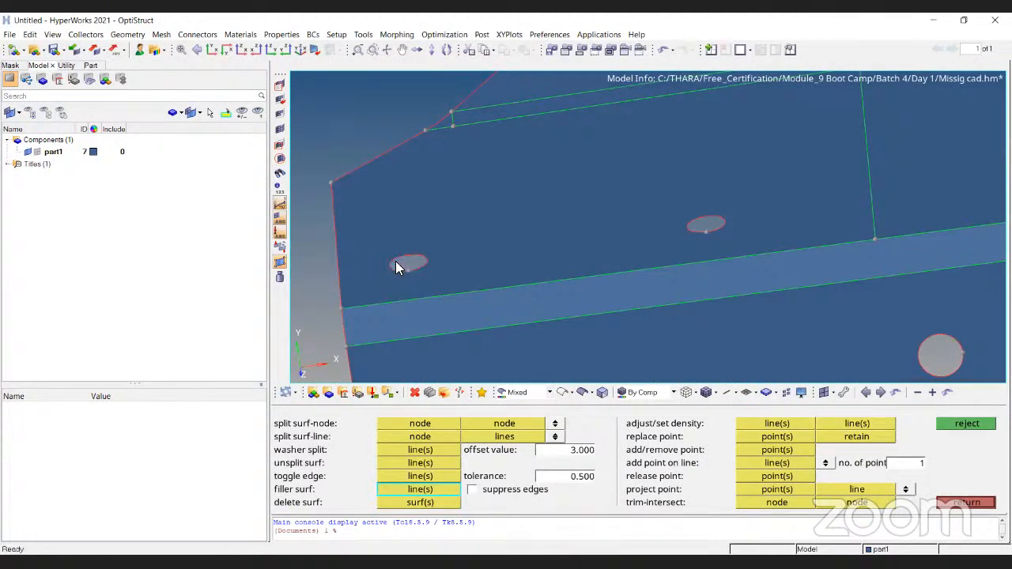
# - Use add/remove point to remove the fixed point where the side wall's curved cutout meets its straight lower edge
pyautogui.scroll(-5, 405, 258)
pyautogui.keyDown('ctrl'); pyautogui.moveTo(558, 286); pyautogui.dragTo(701, 306); pyautogui.keyUp('ctrl')
pyautogui.keyDown('ctrl'); pyautogui.scroll(5, 700, 307); pyautogui.keyUp('ctrl')
pyautogui.keyDown('ctrl'); pyautogui.moveTo(740, 357); pyautogui.dragTo(837, 169); pyautogui.keyUp('ctrl')
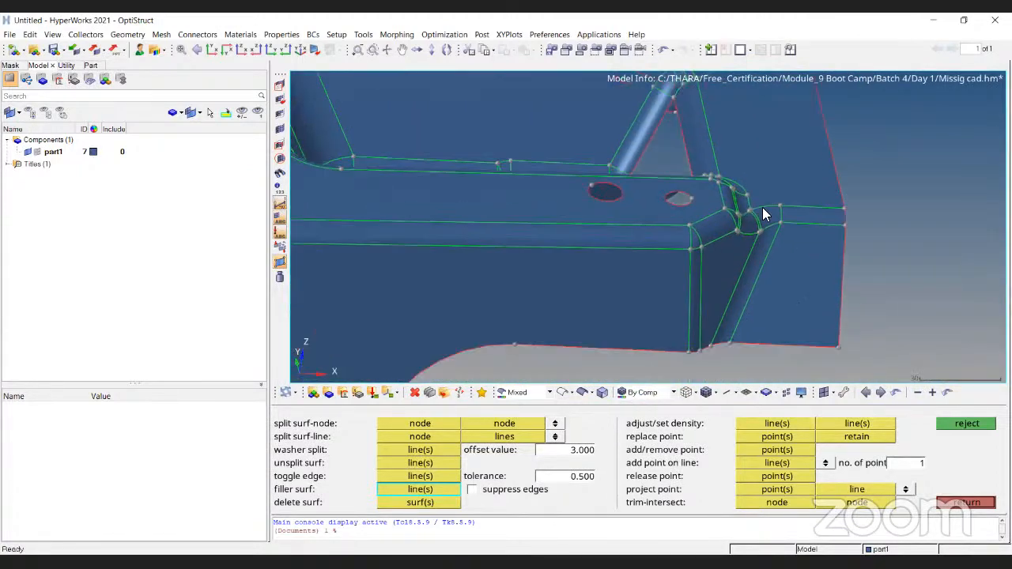
pyautogui.keyDown('ctrl'); pyautogui.scroll(-2, 836, 169); pyautogui.keyUp('ctrl')
pyautogui.keyDown('ctrl'); pyautogui.scroll(5, 429, 299); pyautogui.keyUp('ctrl')
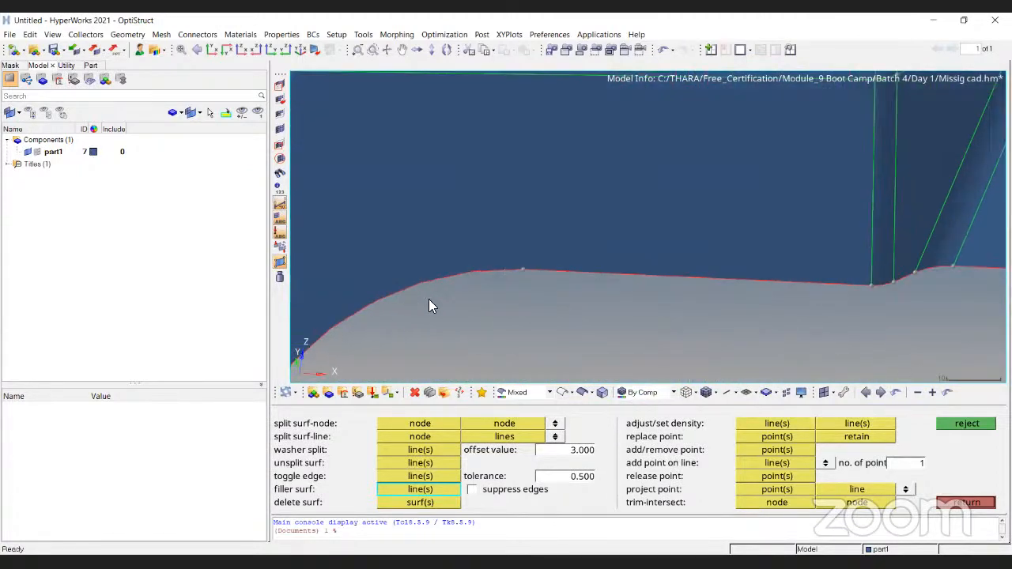
pyautogui.click(777, 450)
pyautogui.keyDown('ctrl'); pyautogui.scroll(-3, 608, 261); pyautogui.keyUp('ctrl')
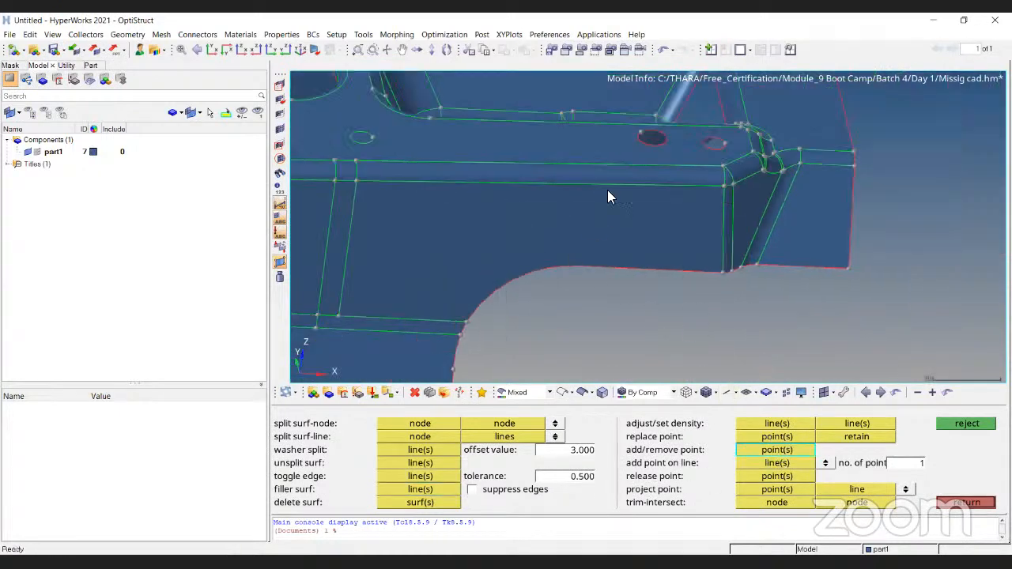
pyautogui.keyDown('ctrl'); pyautogui.moveTo(691, 269); pyautogui.dragTo(707, 291); pyautogui.keyUp('ctrl')
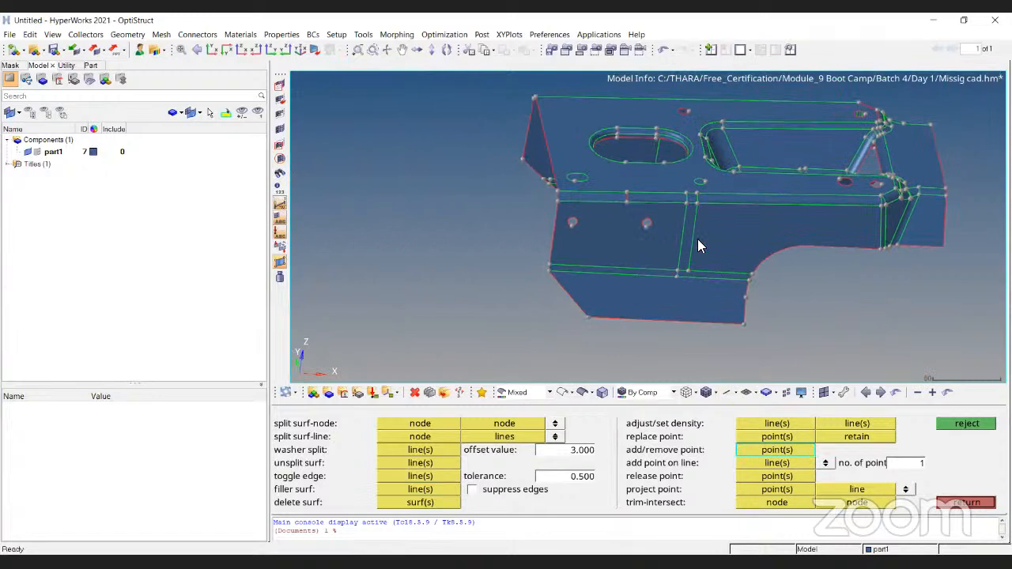
# - Remove the fixed points along the short end edge of the lower flange below the curved cutout
pyautogui.keyDown('ctrl'); pyautogui.scroll(6, 737, 269); pyautogui.keyUp('ctrl')
pyautogui.keyDown('ctrl'); pyautogui.moveTo(751, 269); pyautogui.dragTo(787, 210, button='right'); pyautogui.keyUp('ctrl')
pyautogui.keyDown('ctrl'); pyautogui.scroll(-3, 787, 211); pyautogui.keyUp('ctrl')
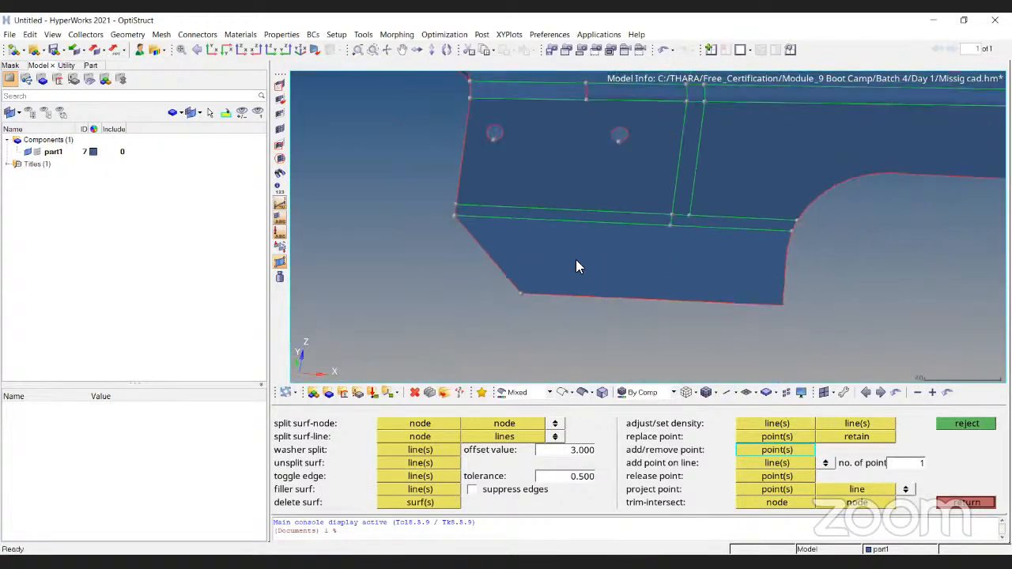
# - Use add/remove point to add several fixed points on the side wall face near its straight end edge, below the small holes
pyautogui.scroll(2, 562, 278)
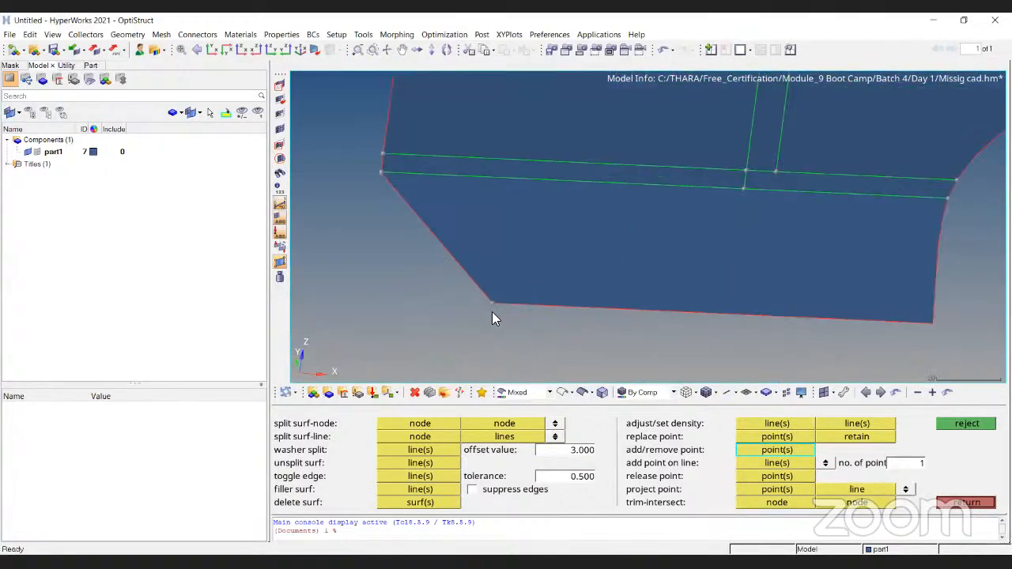
pyautogui.scroll(2, 492, 318)
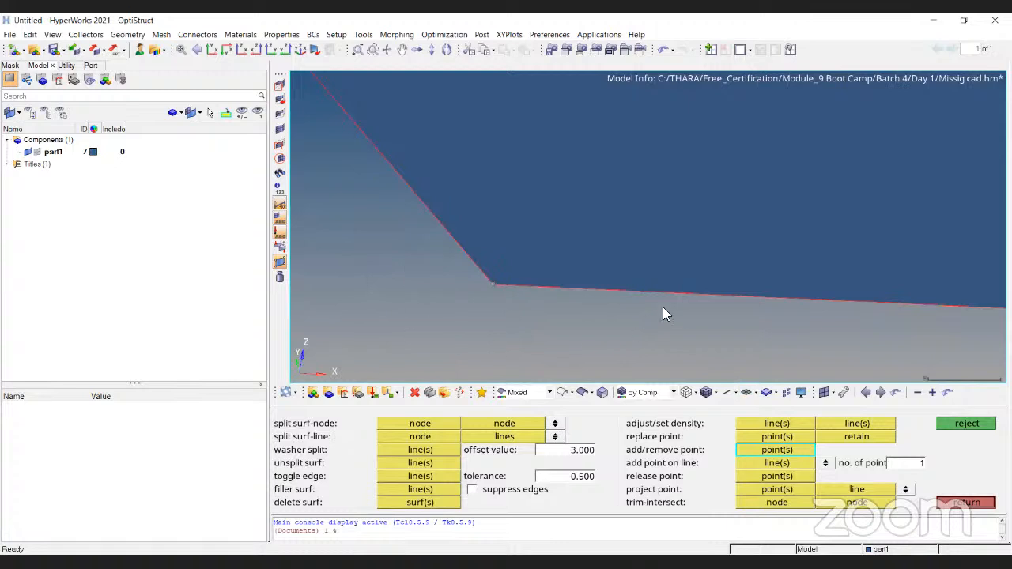
pyautogui.keyDown('ctrl'); pyautogui.moveTo(632, 364); pyautogui.dragTo(710, 351); pyautogui.keyUp('ctrl')
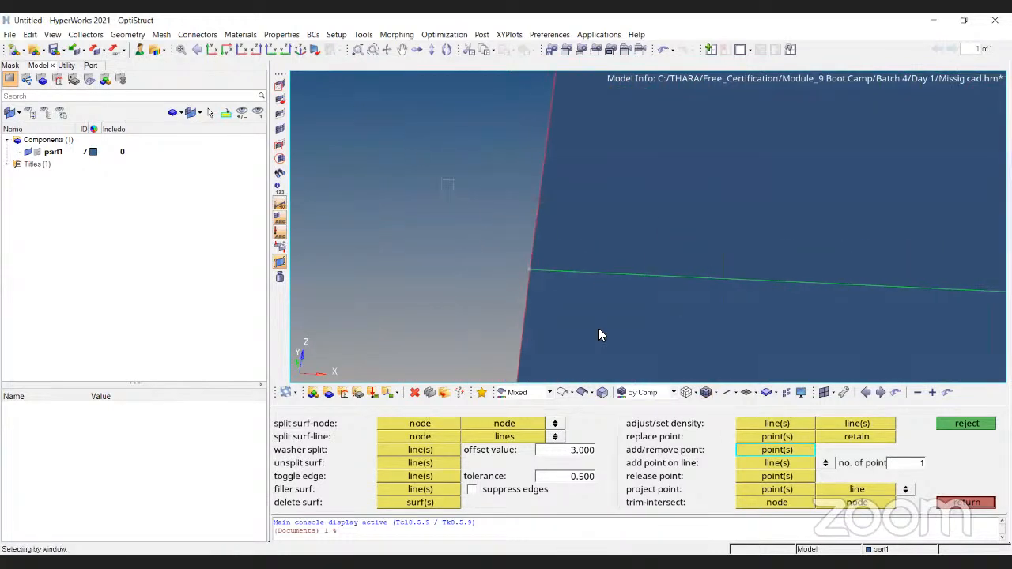
pyautogui.keyDown('ctrl'); pyautogui.scroll(2, 528, 275); pyautogui.keyUp('ctrl')
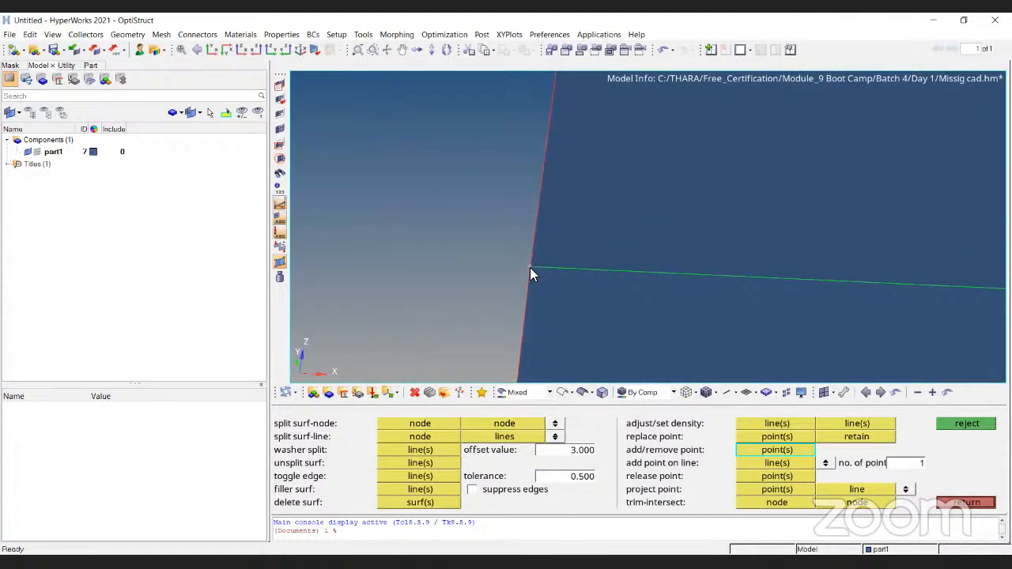
pyautogui.keyDown('ctrl'); pyautogui.moveTo(655, 175); pyautogui.dragTo(642, 253, button='right'); pyautogui.keyUp('ctrl')
pyautogui.click(752, 143)
pyautogui.click(854, 148)
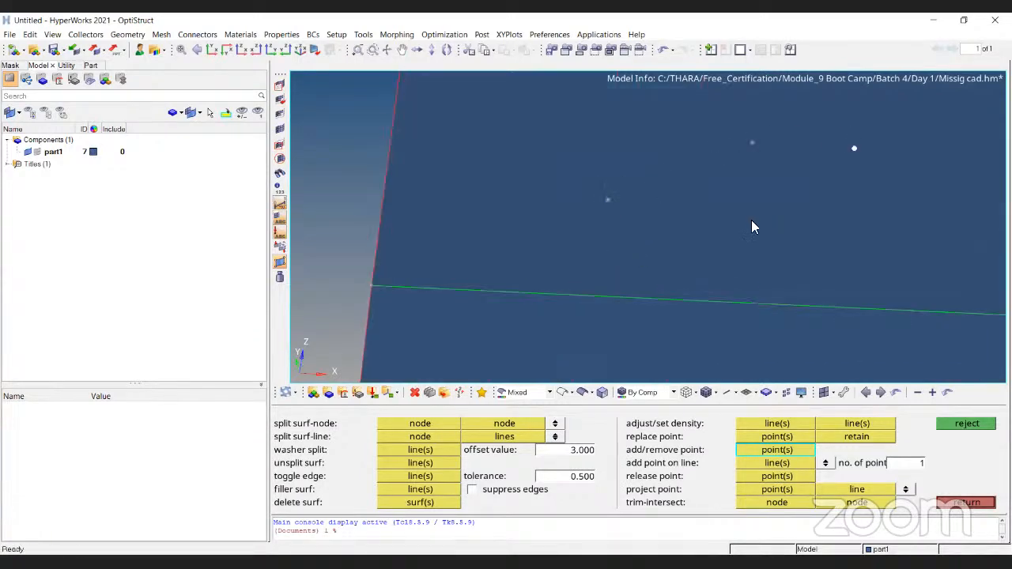
pyautogui.click(720, 224)
pyautogui.keyDown('ctrl'); pyautogui.scroll(-5, 611, 206); pyautogui.keyUp('ctrl')
pyautogui.keyDown('ctrl'); pyautogui.moveTo(660, 184); pyautogui.dragTo(388, 238, button='right'); pyautogui.keyUp('ctrl')
pyautogui.click(538, 185)
pyautogui.keyDown('ctrl'); pyautogui.moveTo(606, 237); pyautogui.dragTo(638, 265); pyautogui.keyUp('ctrl')
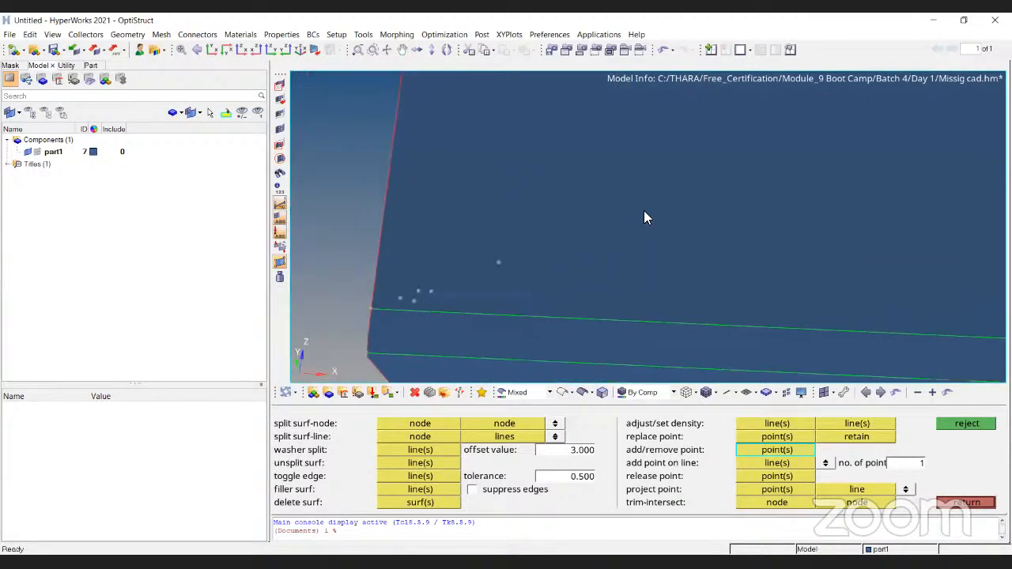
pyautogui.click(633, 255)
# - Add scattered fixed points across the side wall face above the curved cutout, from the vertical split lines toward the far corner
pyautogui.keyDown('ctrl'); pyautogui.moveTo(808, 147); pyautogui.dragTo(694, 250); pyautogui.keyUp('ctrl')
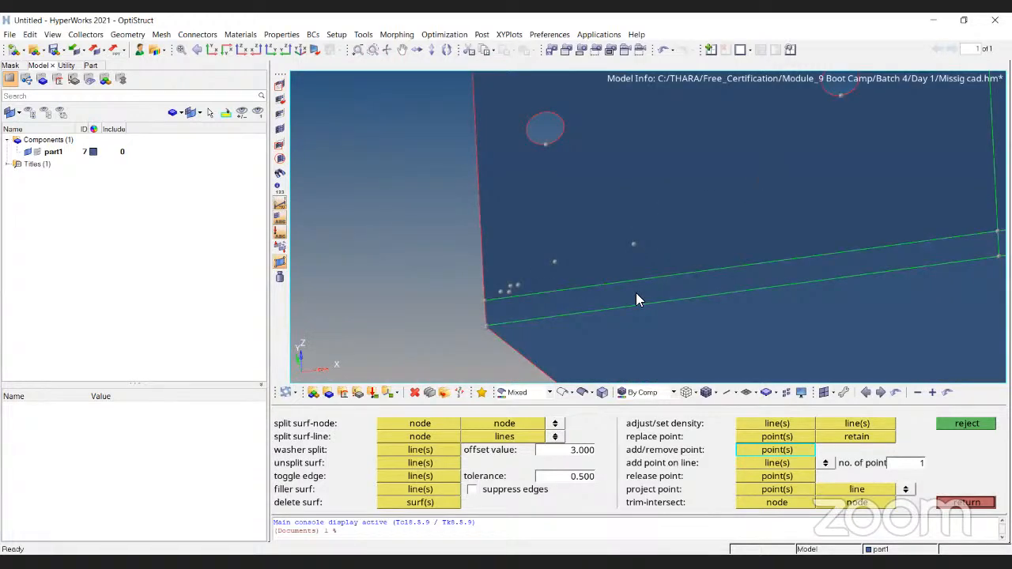
pyautogui.keyDown('ctrl'); pyautogui.scroll(-3, 702, 226); pyautogui.keyUp('ctrl')
pyautogui.keyDown('ctrl'); pyautogui.moveTo(625, 324); pyautogui.dragTo(646, 253, button='right'); pyautogui.keyUp('ctrl')
pyautogui.keyDown('ctrl'); pyautogui.scroll(3, 623, 234); pyautogui.keyUp('ctrl')
pyautogui.click(619, 269)
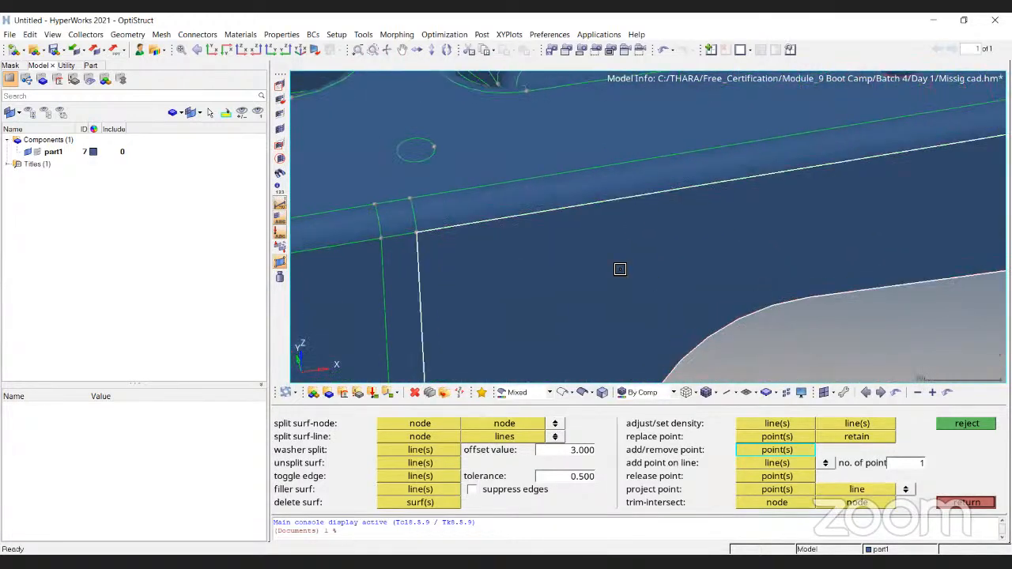
pyautogui.keyDown('ctrl'); pyautogui.scroll(-4, 479, 202); pyautogui.keyUp('ctrl')
pyautogui.keyDown('ctrl'); pyautogui.moveTo(560, 275); pyautogui.dragTo(541, 272); pyautogui.keyUp('ctrl')
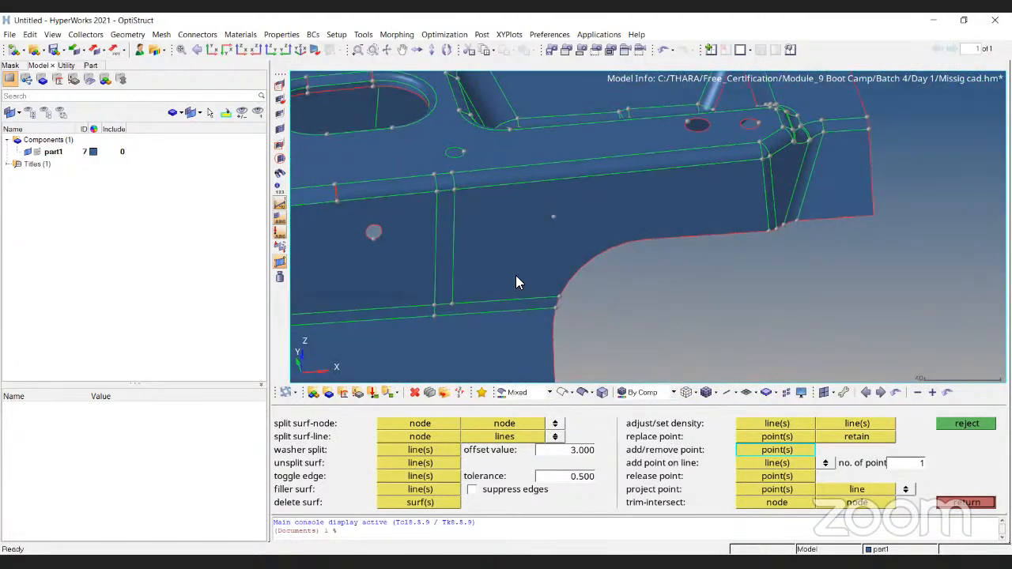
pyautogui.click(522, 270)
pyautogui.click(538, 211)
pyautogui.click(608, 188)
pyautogui.click(563, 254)
pyautogui.click(660, 226)
pyautogui.click(727, 213)
pyautogui.click(748, 196)
pyautogui.click(675, 176)
pyautogui.click(475, 233)
pyautogui.click(475, 288)
pyautogui.click(504, 208)
# - Bring the top plate with its holes into view and activate line selection for washer split
pyautogui.keyDown('ctrl'); pyautogui.scroll(-3, 676, 212); pyautogui.keyUp('ctrl')
pyautogui.keyDown('ctrl'); pyautogui.moveTo(643, 212); pyautogui.dragTo(579, 240); pyautogui.keyUp('ctrl')
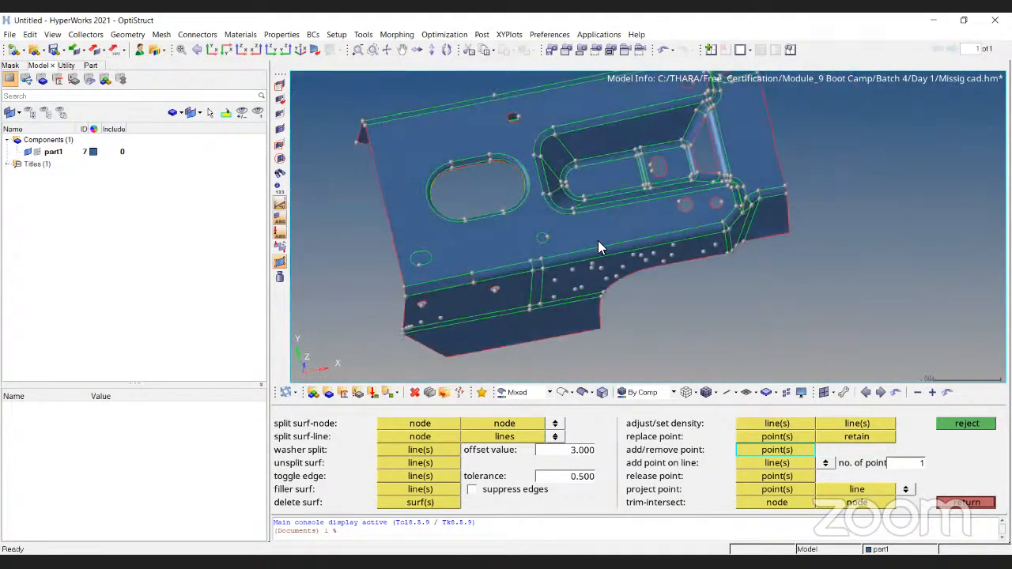
pyautogui.keyDown('ctrl'); pyautogui.scroll(4, 683, 214); pyautogui.keyUp('ctrl')
pyautogui.keyDown('ctrl'); pyautogui.scroll(-4, 682, 215); pyautogui.keyUp('ctrl')
pyautogui.keyDown('ctrl'); pyautogui.moveTo(794, 228); pyautogui.dragTo(777, 287); pyautogui.keyUp('ctrl')
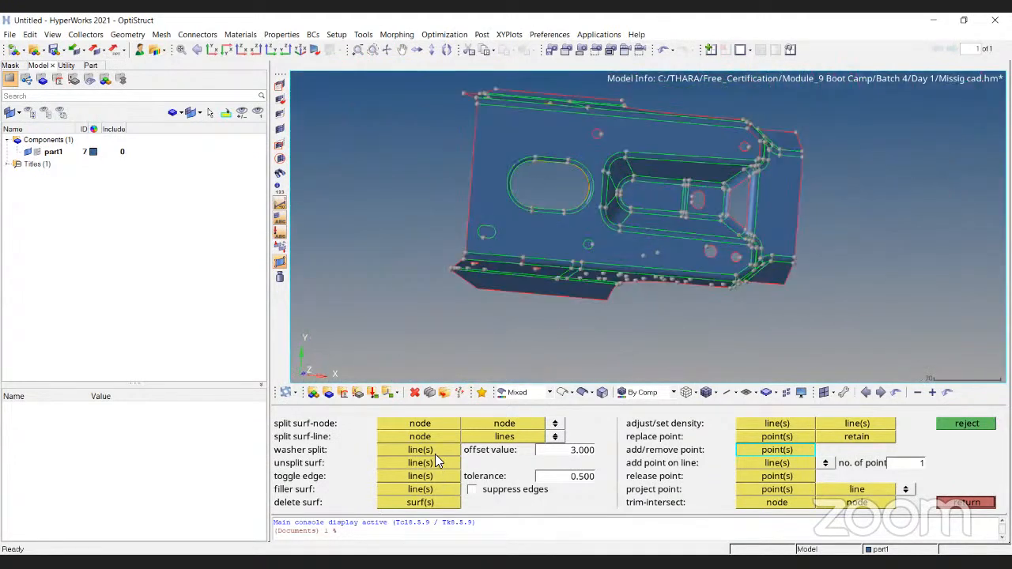
pyautogui.click(436, 449)
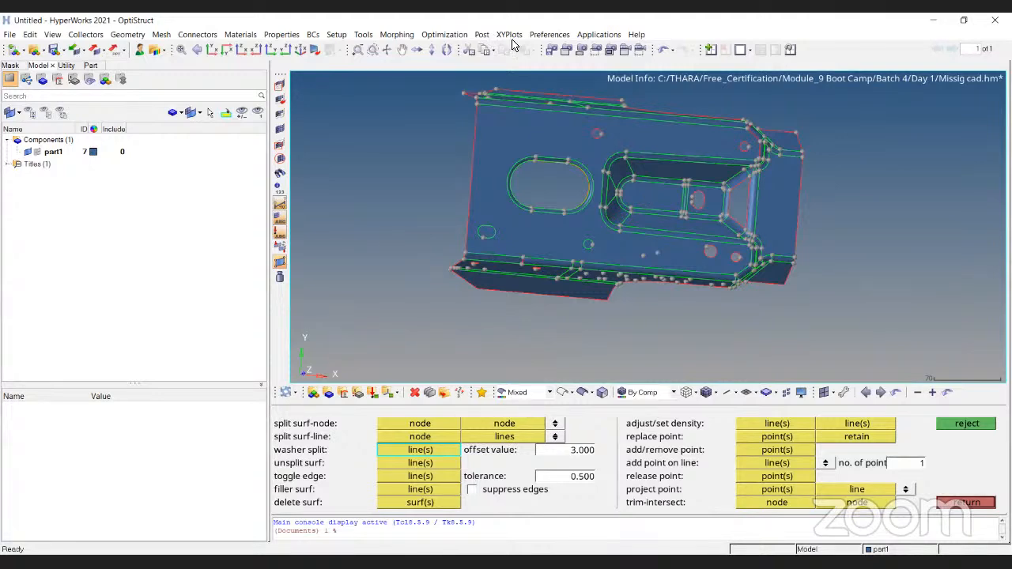
# - Washer-split the two small round holes near the far long edge of the top plate with an offset of 3.000
pyautogui.keyDown('ctrl'); pyautogui.scroll(6, 639, 142); pyautogui.keyUp('ctrl')
pyautogui.keyDown('ctrl'); pyautogui.moveTo(669, 125); pyautogui.dragTo(631, 180, button='right'); pyautogui.keyUp('ctrl')
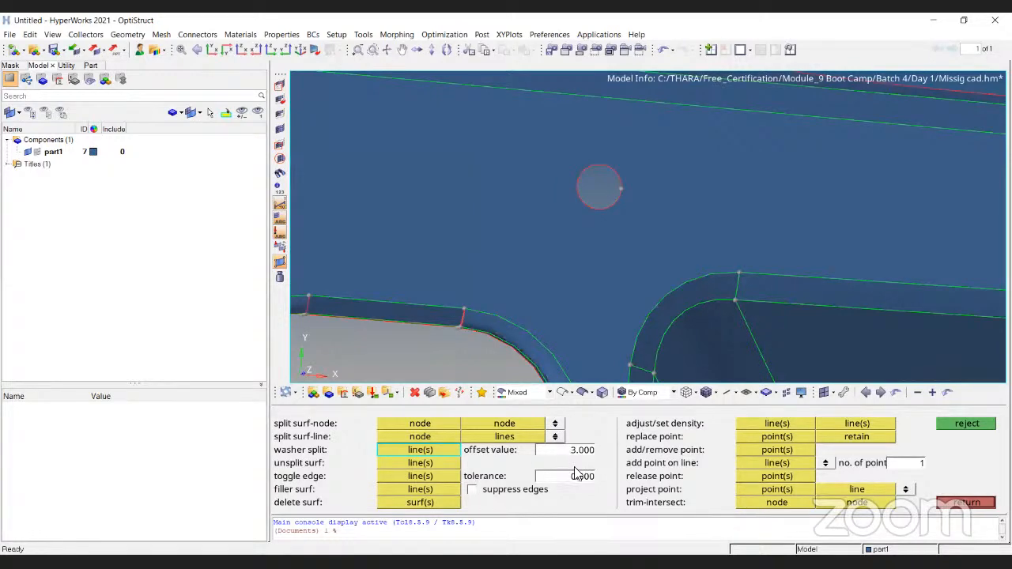
pyautogui.scroll(-3, 584, 171)
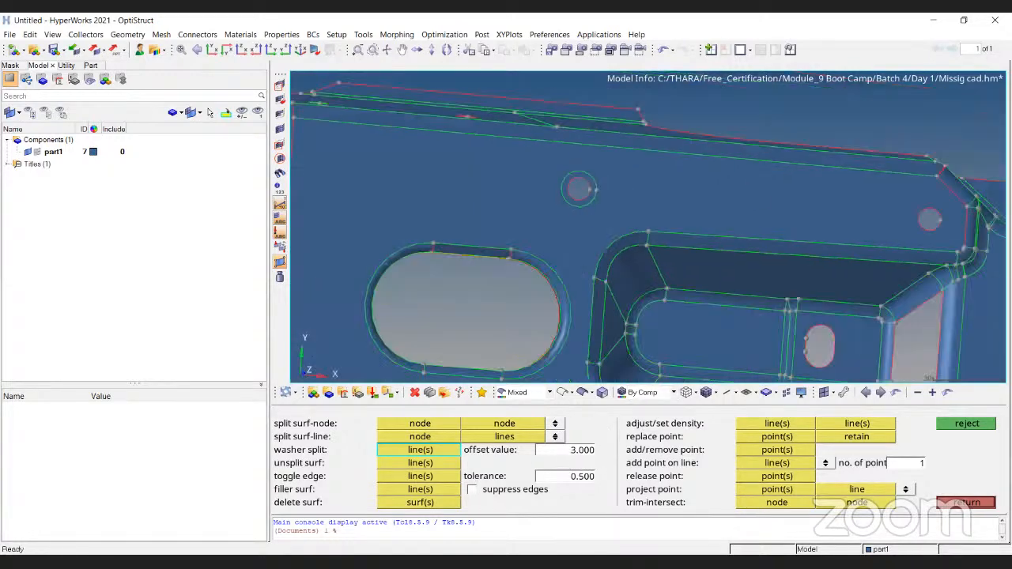
pyautogui.keyDown('ctrl'); pyautogui.moveTo(972, 230); pyautogui.dragTo(800, 254, button='right'); pyautogui.keyUp('ctrl')
pyautogui.keyDown('ctrl'); pyautogui.scroll(3, 802, 253); pyautogui.keyUp('ctrl')
pyautogui.click(689, 197)
# - Washer-split the round holes at the corner of the top plate beside the recess, nearest the side wall
pyautogui.keyDown('ctrl'); pyautogui.scroll(-4, 688, 201); pyautogui.keyUp('ctrl')
pyautogui.keyDown('ctrl'); pyautogui.scroll(-4, 702, 281); pyautogui.keyUp('ctrl')
pyautogui.keyDown('ctrl'); pyautogui.scroll(5, 720, 309); pyautogui.keyUp('ctrl')
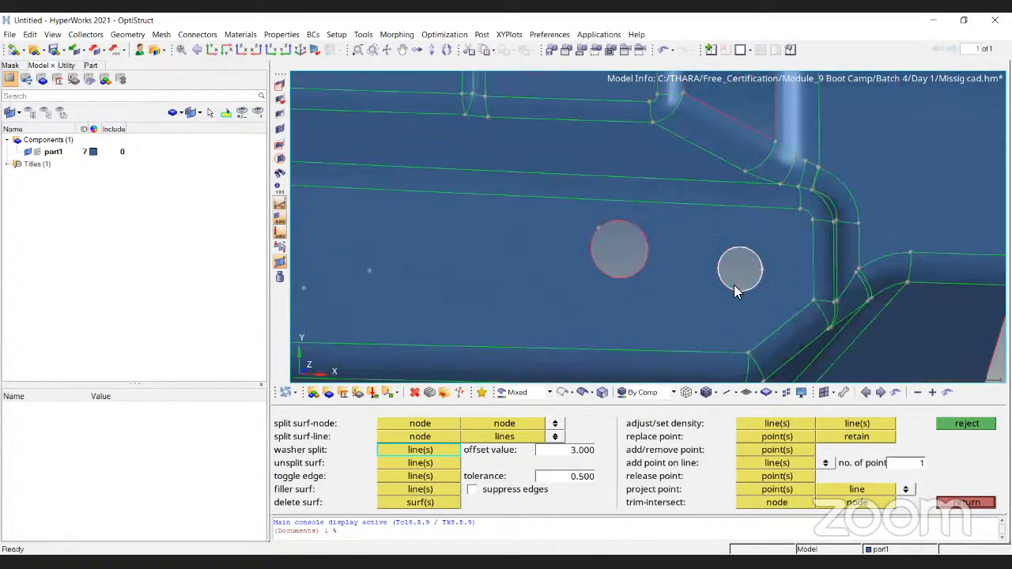
pyautogui.click(603, 277)
pyautogui.keyDown('ctrl'); pyautogui.scroll(-4, 595, 284); pyautogui.keyUp('ctrl')
# - Create washer splits with offset 3.000 around the two small round holes on the side wall
pyautogui.keyDown('ctrl'); pyautogui.moveTo(413, 271); pyautogui.dragTo(643, 305, button='right'); pyautogui.keyUp('ctrl')
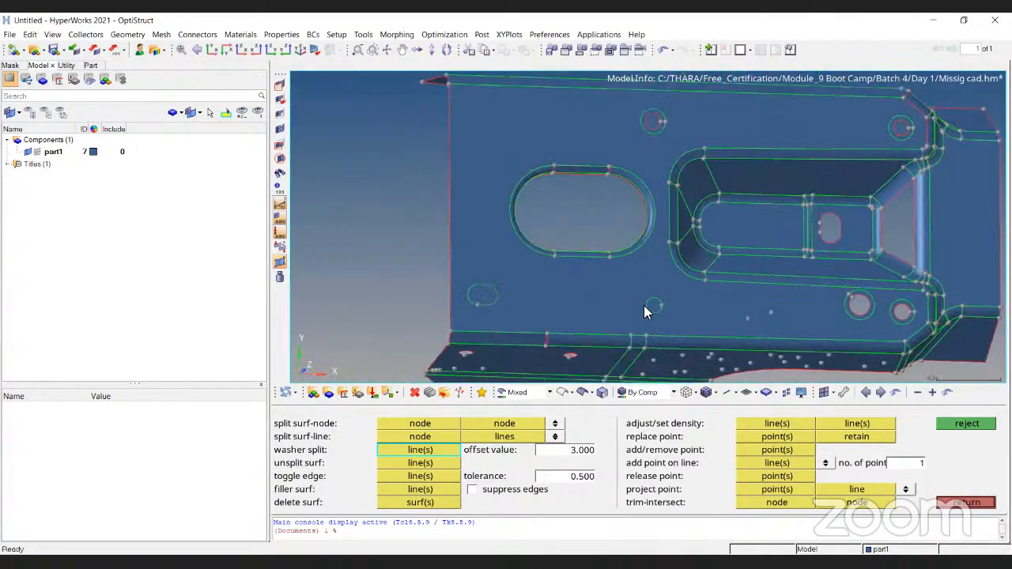
pyautogui.keyDown('ctrl'); pyautogui.scroll(4, 643, 305); pyautogui.keyUp('ctrl')
pyautogui.keyDown('ctrl'); pyautogui.scroll(-4, 607, 232); pyautogui.keyUp('ctrl')
pyautogui.keyDown('ctrl'); pyautogui.moveTo(677, 305); pyautogui.dragTo(656, 237); pyautogui.keyUp('ctrl')
pyautogui.keyDown('ctrl'); pyautogui.scroll(5, 560, 234); pyautogui.keyUp('ctrl')
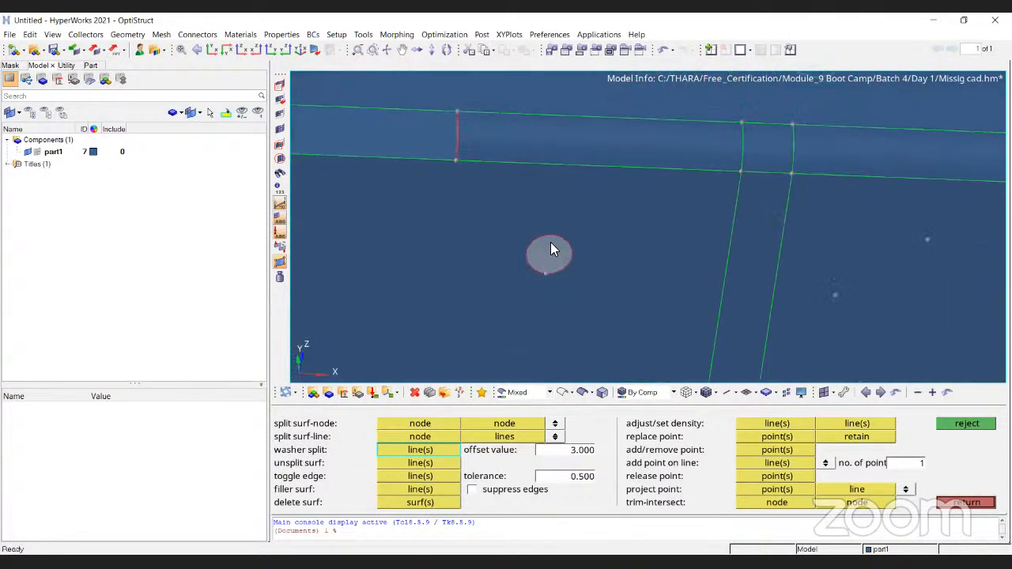
pyautogui.click(556, 238)
pyautogui.keyDown('ctrl'); pyautogui.scroll(-3, 550, 219); pyautogui.keyUp('ctrl')
pyautogui.keyDown('ctrl'); pyautogui.moveTo(402, 218); pyautogui.dragTo(550, 220, button='right'); pyautogui.keyUp('ctrl')
pyautogui.keyDown('ctrl'); pyautogui.scroll(3, 550, 220); pyautogui.keyUp('ctrl')
pyautogui.click(505, 220)
pyautogui.keyDown('ctrl'); pyautogui.scroll(-4, 676, 224); pyautogui.keyUp('ctrl')
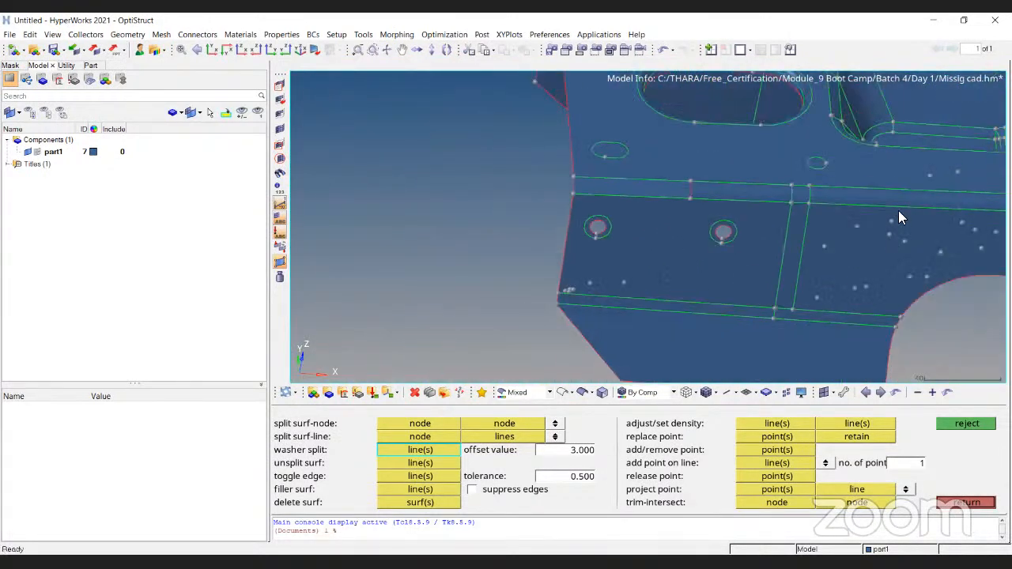
# - Split the side wall face node to node with two lines between its long edges, one on either side of the second hole
pyautogui.keyDown('ctrl'); pyautogui.moveTo(885, 210); pyautogui.dragTo(615, 234, button='right'); pyautogui.keyUp('ctrl')
pyautogui.keyDown('ctrl'); pyautogui.scroll(-4, 615, 234); pyautogui.keyUp('ctrl')
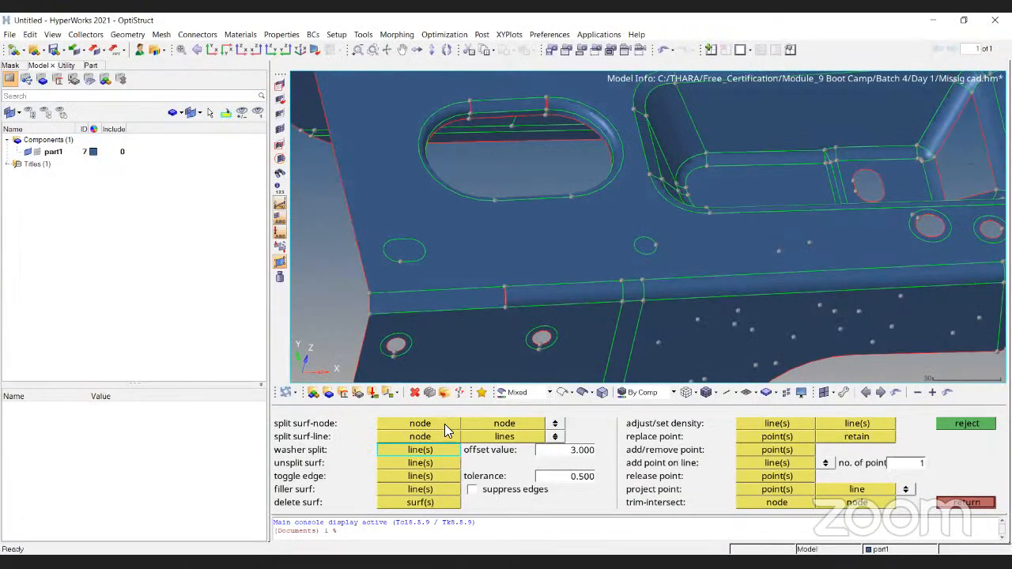
pyautogui.click(445, 424)
pyautogui.press('f')
pyautogui.keyDown('ctrl'); pyautogui.moveTo(685, 277); pyautogui.dragTo(696, 242); pyautogui.keyUp('ctrl')
pyautogui.keyDown('ctrl'); pyautogui.scroll(3, 583, 285); pyautogui.keyUp('ctrl')
pyautogui.scroll(2, 485, 340)
pyautogui.click(482, 346)
pyautogui.click(481, 187)
pyautogui.click(580, 345)
pyautogui.click(634, 177)
pyautogui.scroll(-1, 634, 256)
pyautogui.scroll(-2, 637, 263)
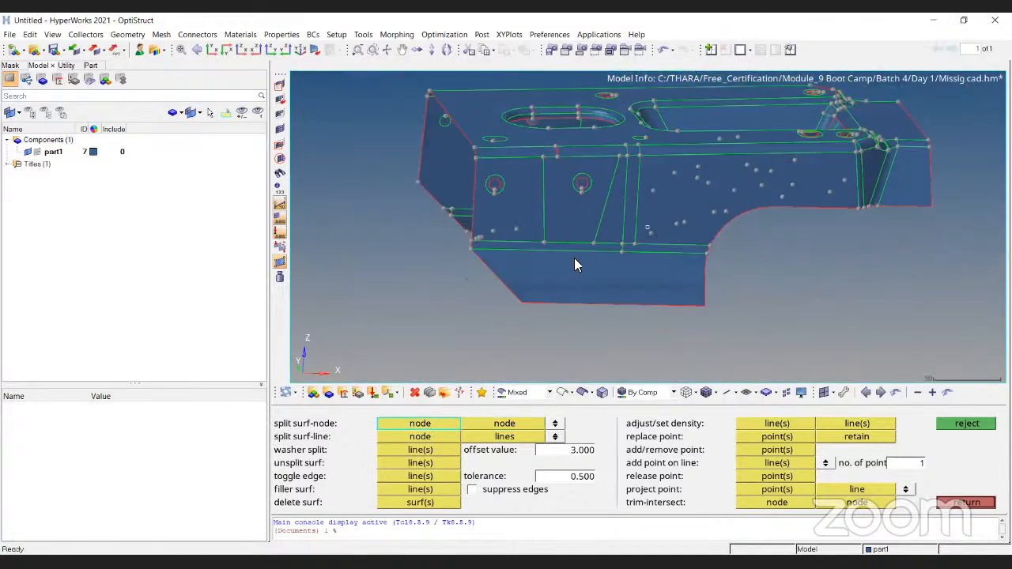
# - Use split surf-line to cut the narrow bend strip below the holes and continue the split down to the lower flange's free edge
pyautogui.click(436, 437)
pyautogui.scroll(2, 545, 265)
pyautogui.scroll(2, 545, 265)
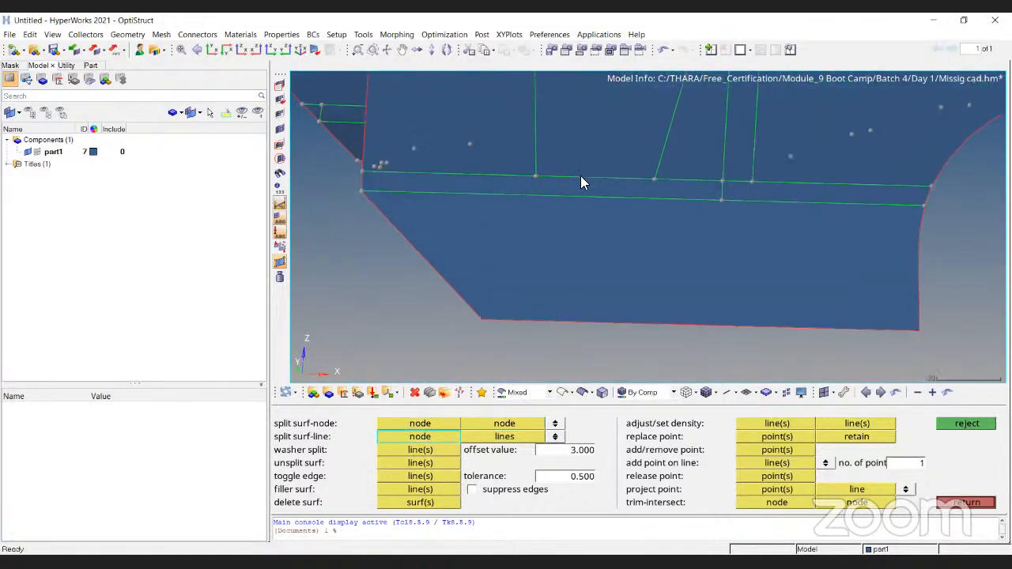
pyautogui.click(584, 178)
pyautogui.click(582, 196)
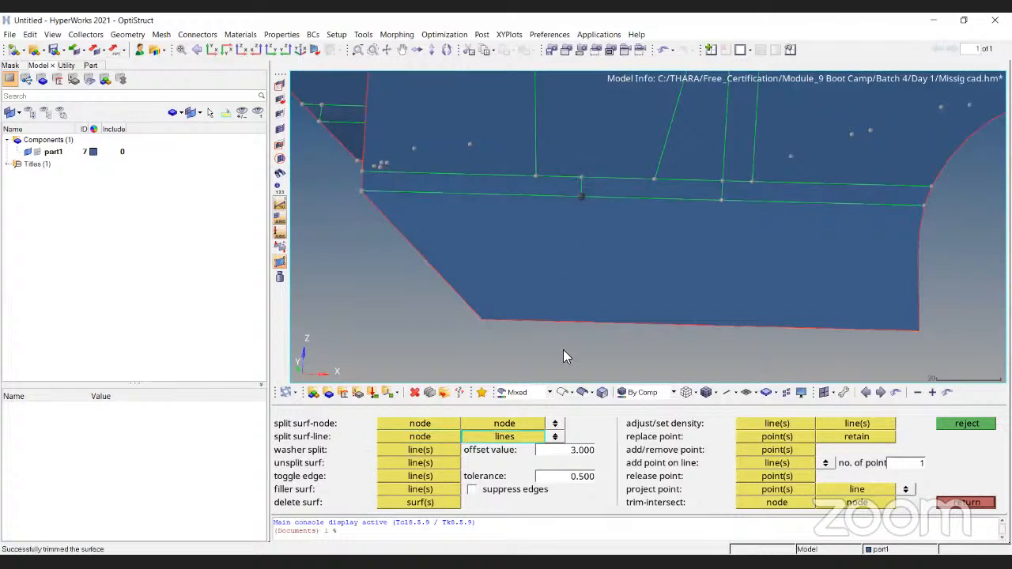
pyautogui.click(583, 318)
# - Split the bend strip from node to line near the curved cutout, and continue the split across the lower flange to its outer edge
pyautogui.scroll(-2, 669, 226)
pyautogui.keyDown('ctrl'); pyautogui.moveTo(712, 219); pyautogui.dragTo(609, 238, button='right'); pyautogui.keyUp('ctrl')
pyautogui.scroll(2, 696, 215)
pyautogui.click(702, 209)
pyautogui.click(435, 439)
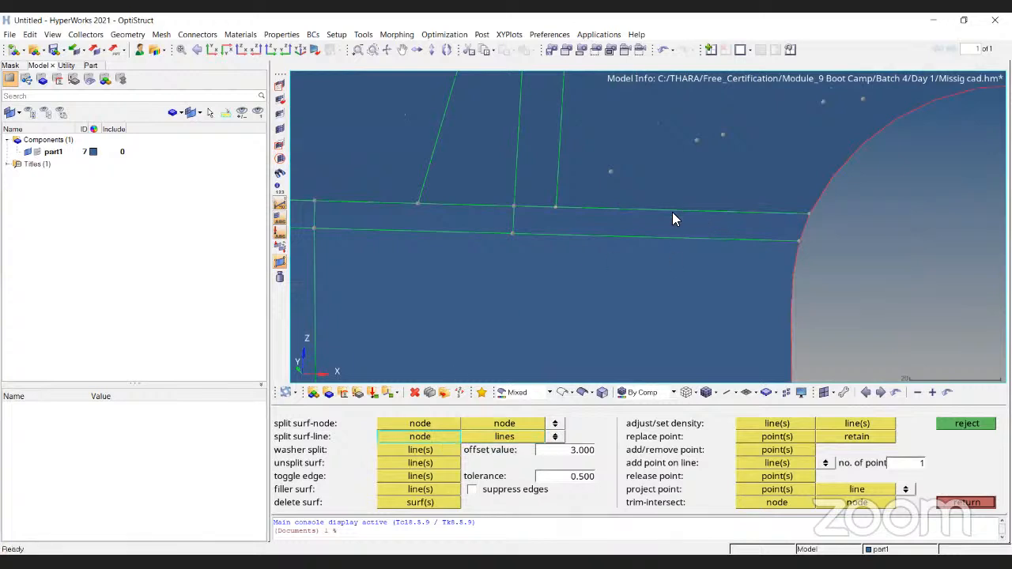
pyautogui.click(679, 235)
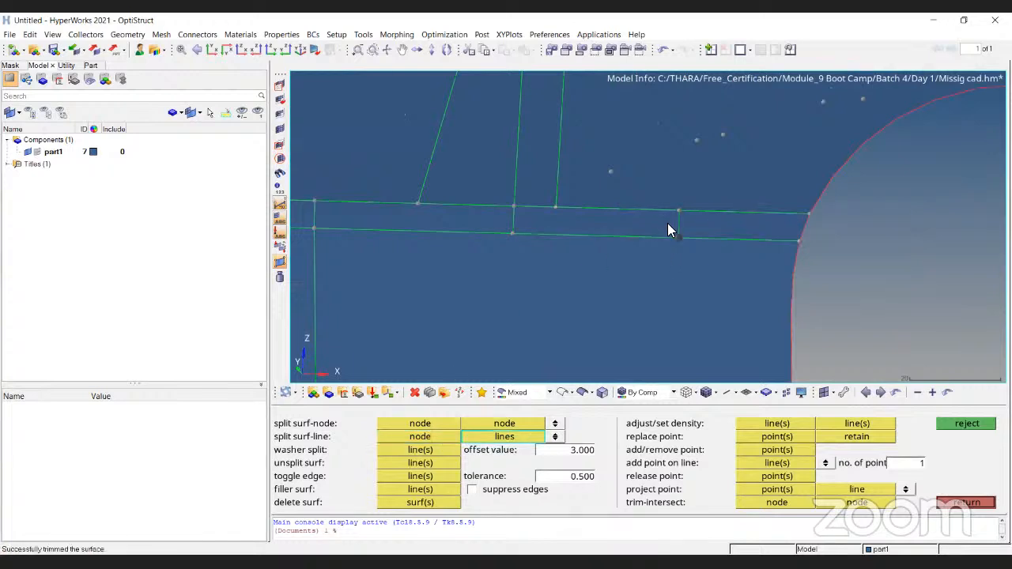
pyautogui.scroll(-1, 669, 225)
pyautogui.scroll(2, 674, 322)
pyautogui.click(681, 315)
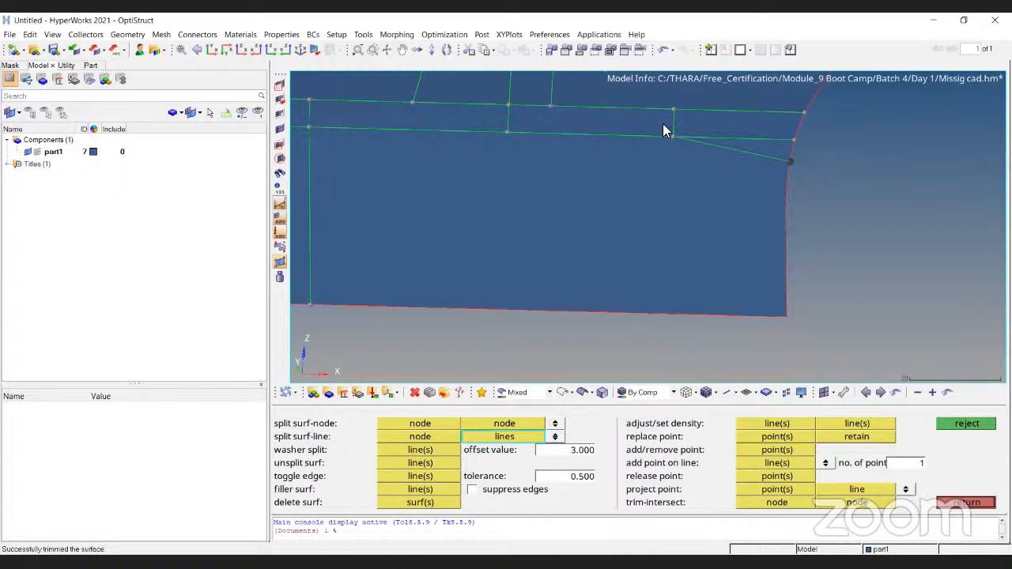
# - Split the top plate node to node from its near bend edge below the small filled slot to the large slot's outline
pyautogui.scroll(-2, 633, 186)
pyautogui.scroll(-2, 653, 162)
pyautogui.keyDown('ctrl'); pyautogui.moveTo(657, 138); pyautogui.dragTo(628, 161); pyautogui.keyUp('ctrl')
pyautogui.scroll(3, 617, 151)
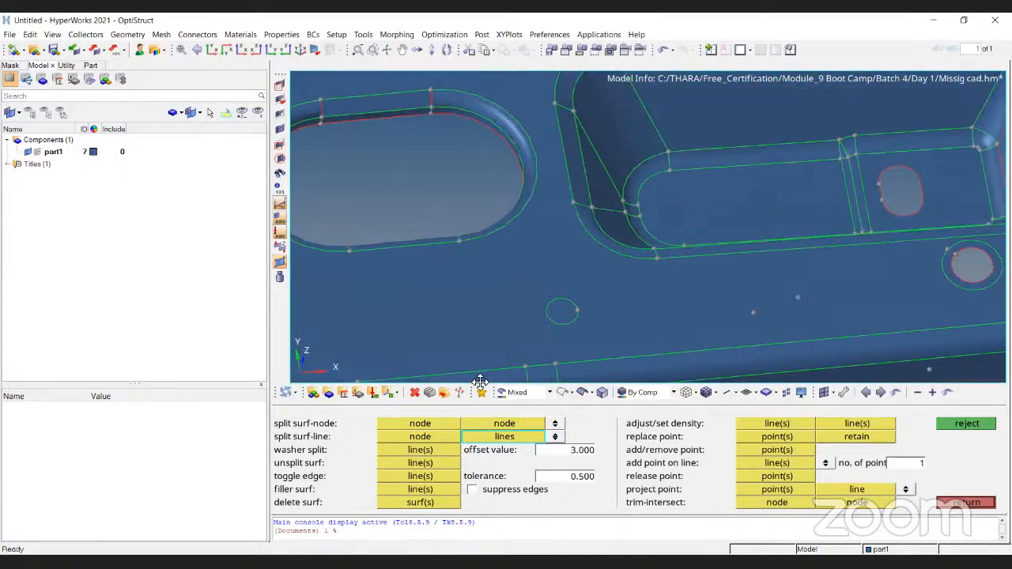
pyautogui.click(429, 420)
pyautogui.keyDown('ctrl'); pyautogui.moveTo(642, 348); pyautogui.dragTo(680, 274, button='right'); pyautogui.keyUp('ctrl')
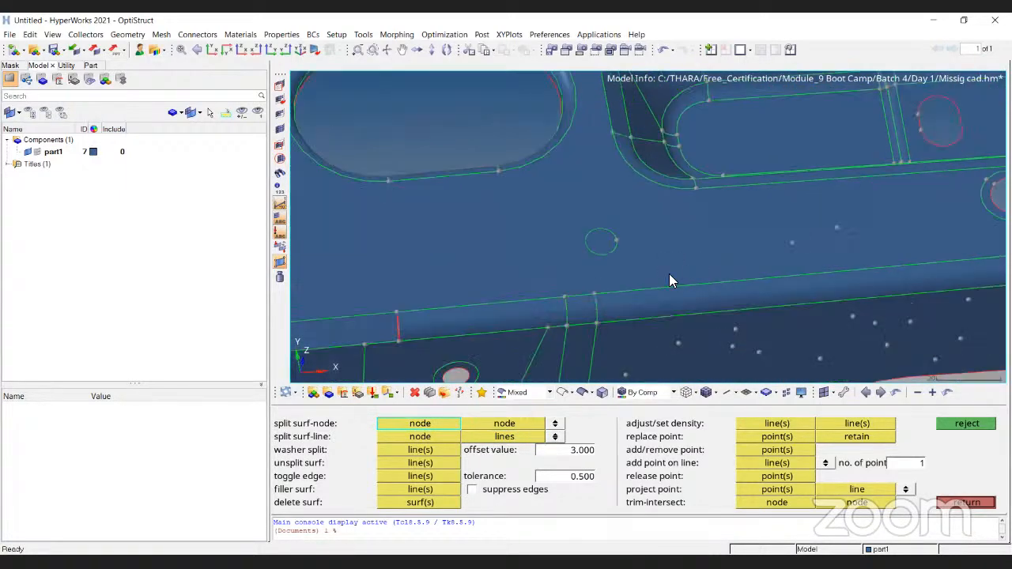
pyautogui.scroll(-1, 581, 237)
pyautogui.scroll(-2, 560, 266)
pyautogui.scroll(4, 562, 267)
pyautogui.click(564, 268)
pyautogui.click(711, 125)
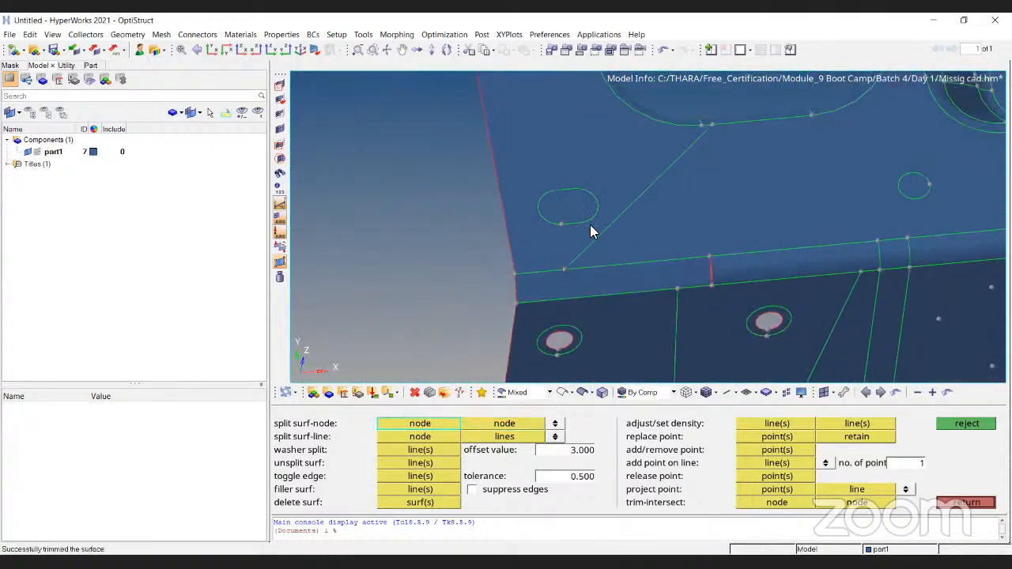
# - Split the top plate from the node below the small filled slot across to the opposite long edge using split surf-line
pyautogui.click(454, 431)
pyautogui.click(561, 269)
pyautogui.scroll(-5, 535, 210)
pyautogui.scroll(5, 555, 170)
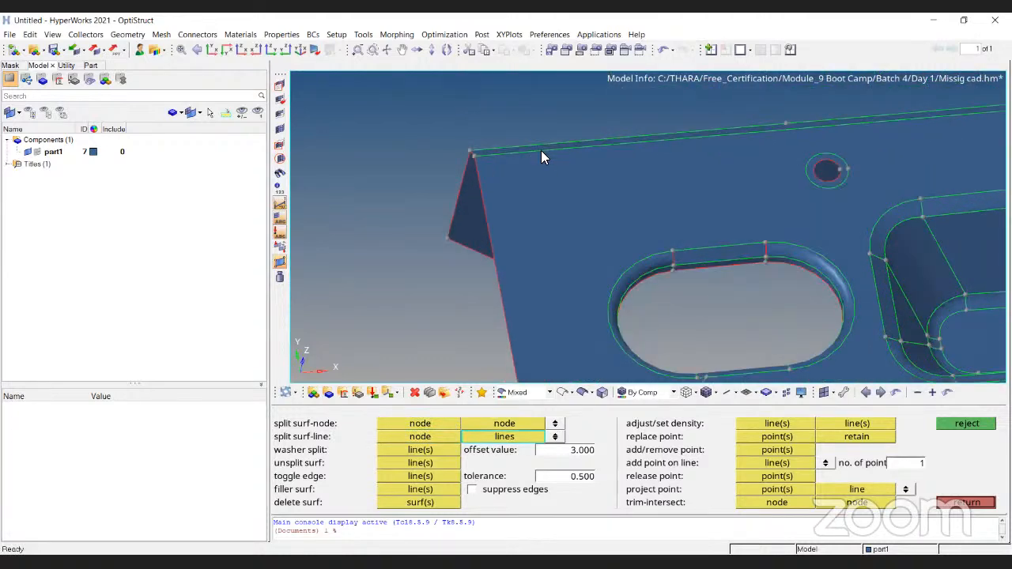
pyautogui.scroll(-1, 540, 156)
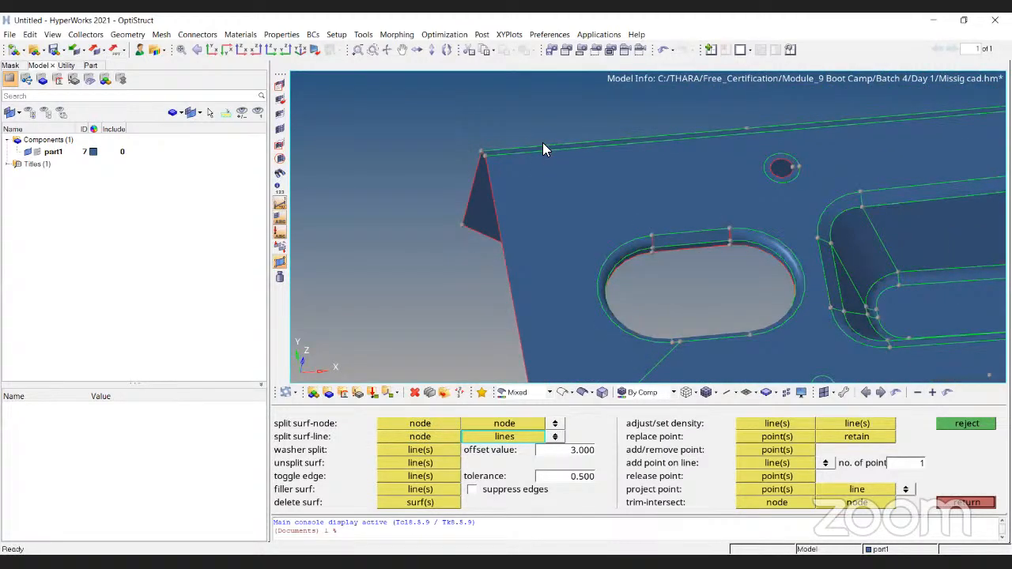
pyautogui.click(535, 153)
# - Use split surf-line to cut the top plate between its far long edge and the recess
pyautogui.scroll(-3, 534, 155)
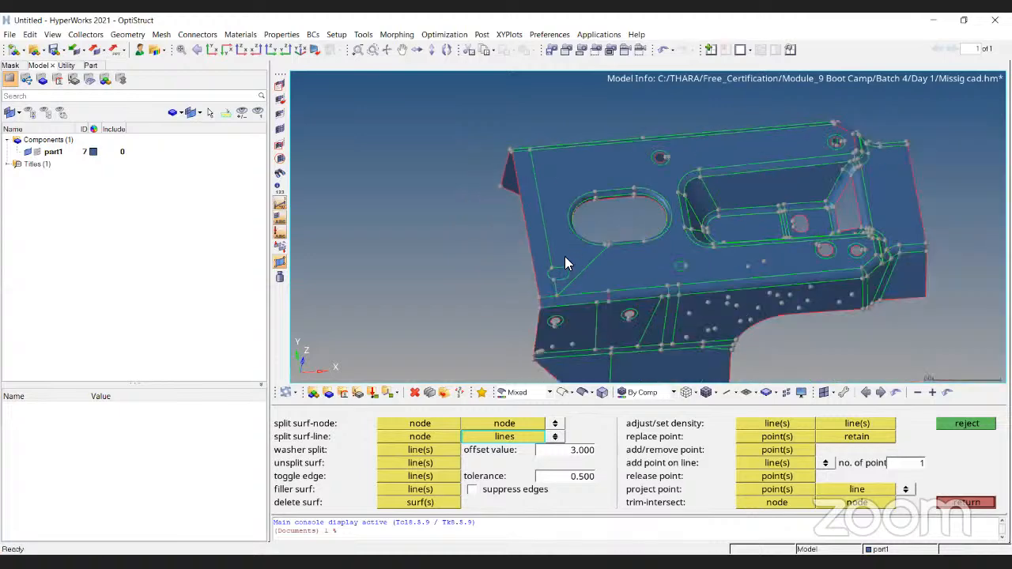
pyautogui.keyDown('ctrl'); pyautogui.moveTo(638, 230); pyautogui.dragTo(761, 262); pyautogui.keyUp('ctrl')
pyautogui.click(780, 269)
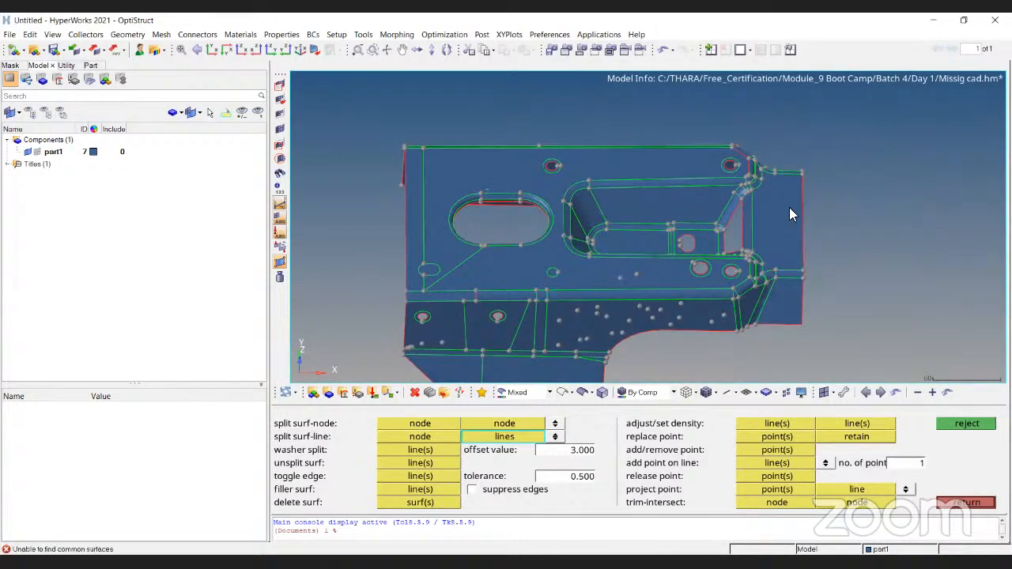
pyautogui.click(426, 438)
pyautogui.click(630, 166)
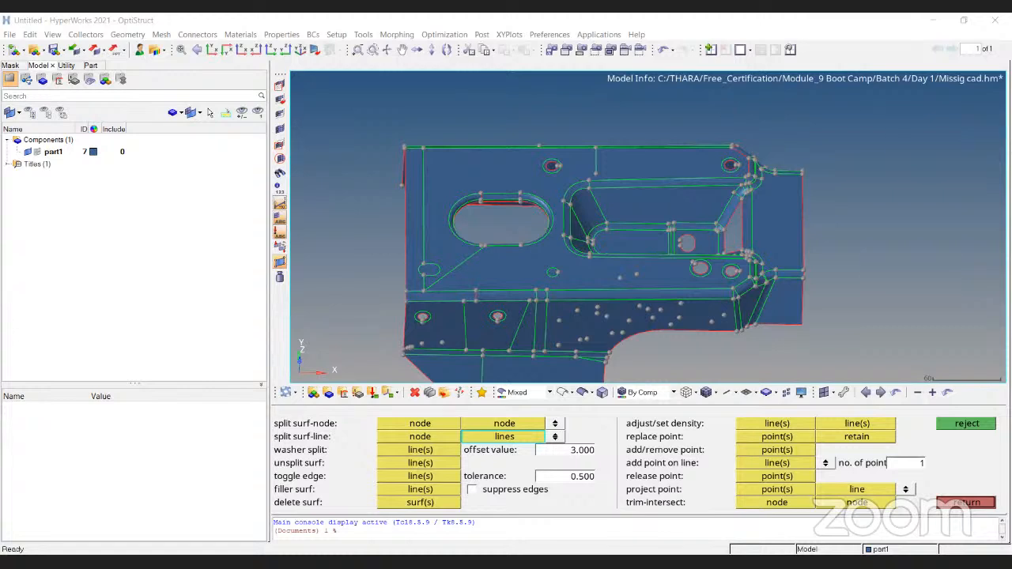
# - Switch to the slide presentation and advance from Geometry Editing to the Preprocessing slide
pyautogui.hotkey('alt', 'Tab')
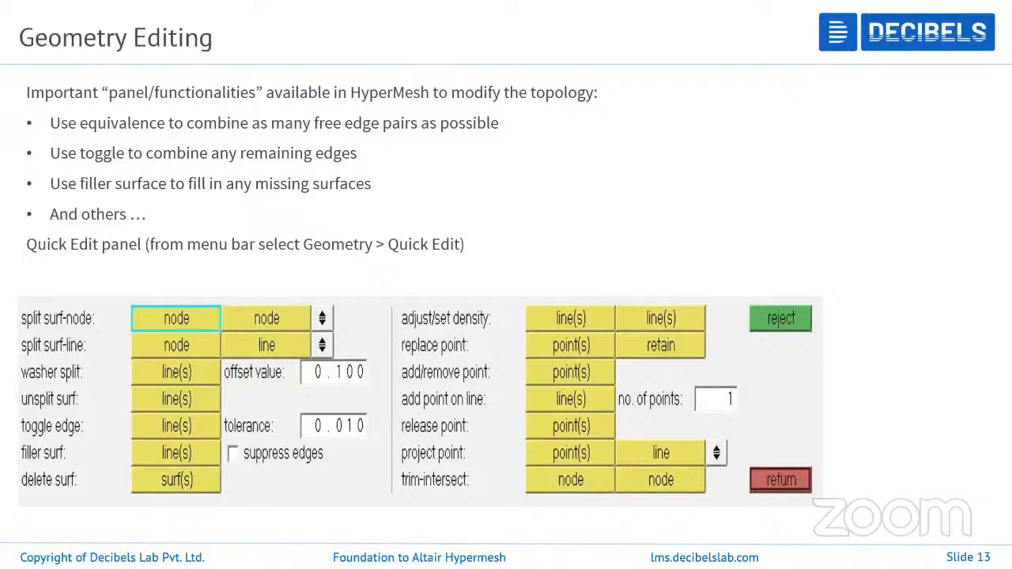
pyautogui.press('Right')
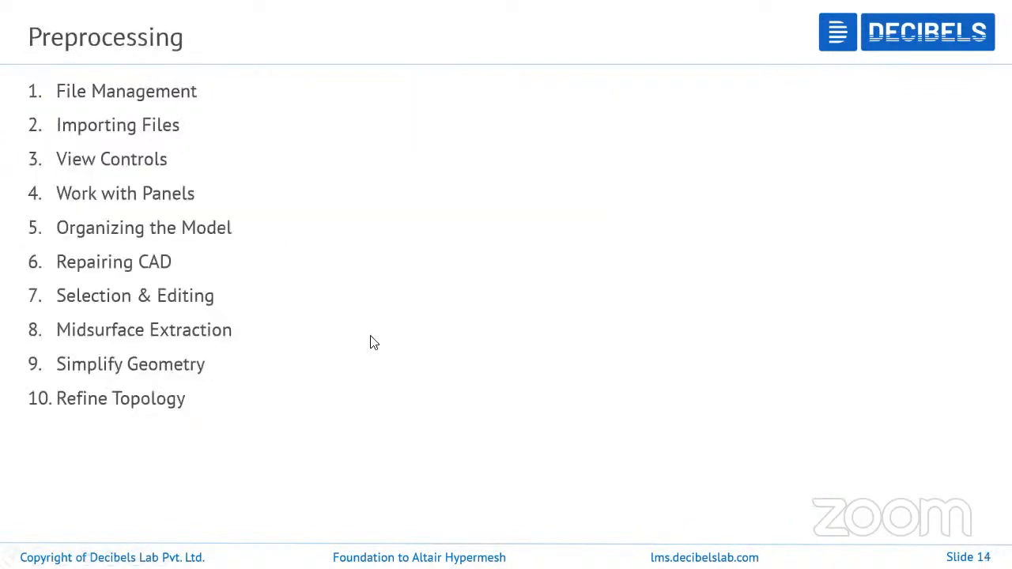